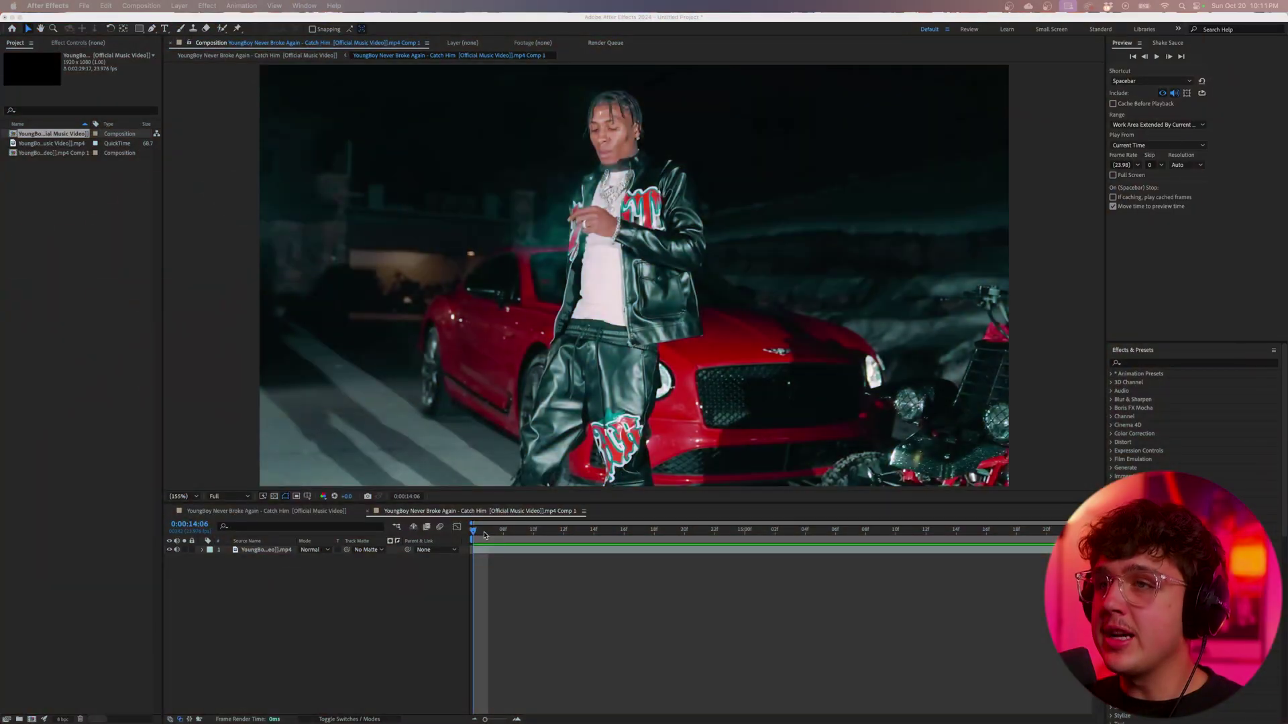
# Switch from the composition to the web browser and open the Sketchfab website.
pyautogui.moveTo(485, 534); pyautogui.dragTo(561, 555)
pyautogui.press('super+Tab')
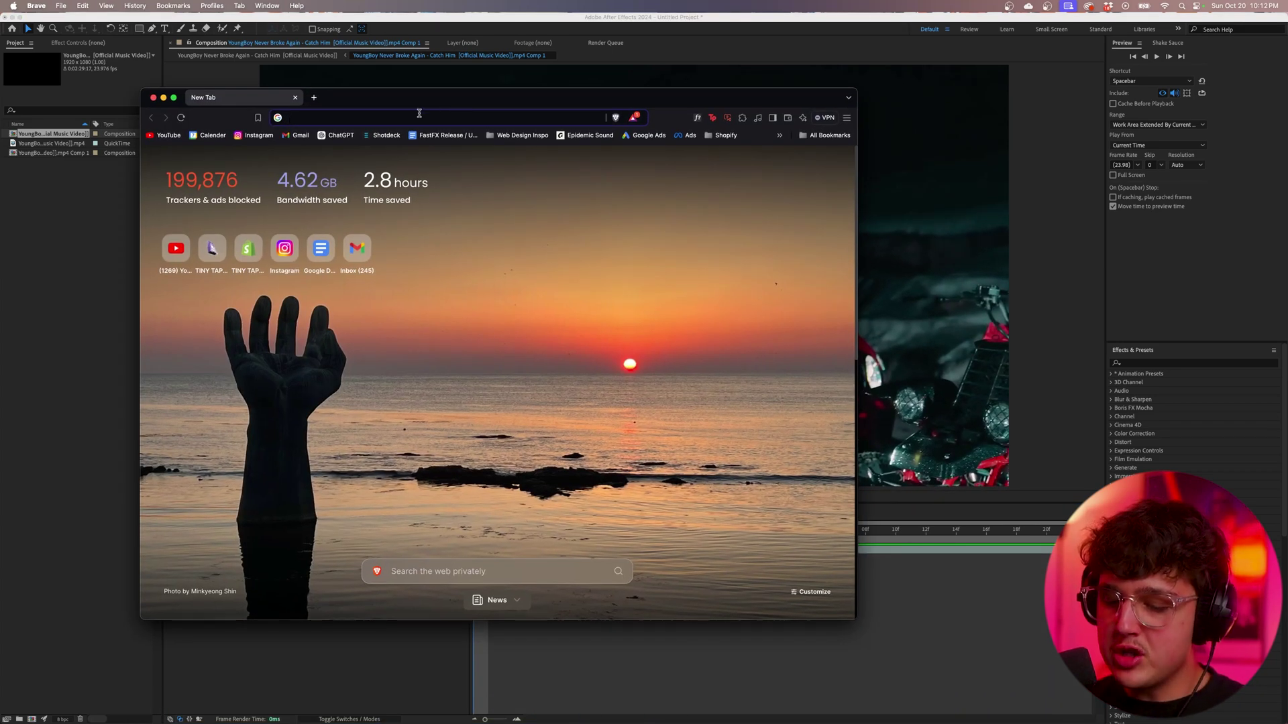
pyautogui.write('sketch')
pyautogui.press('Return')
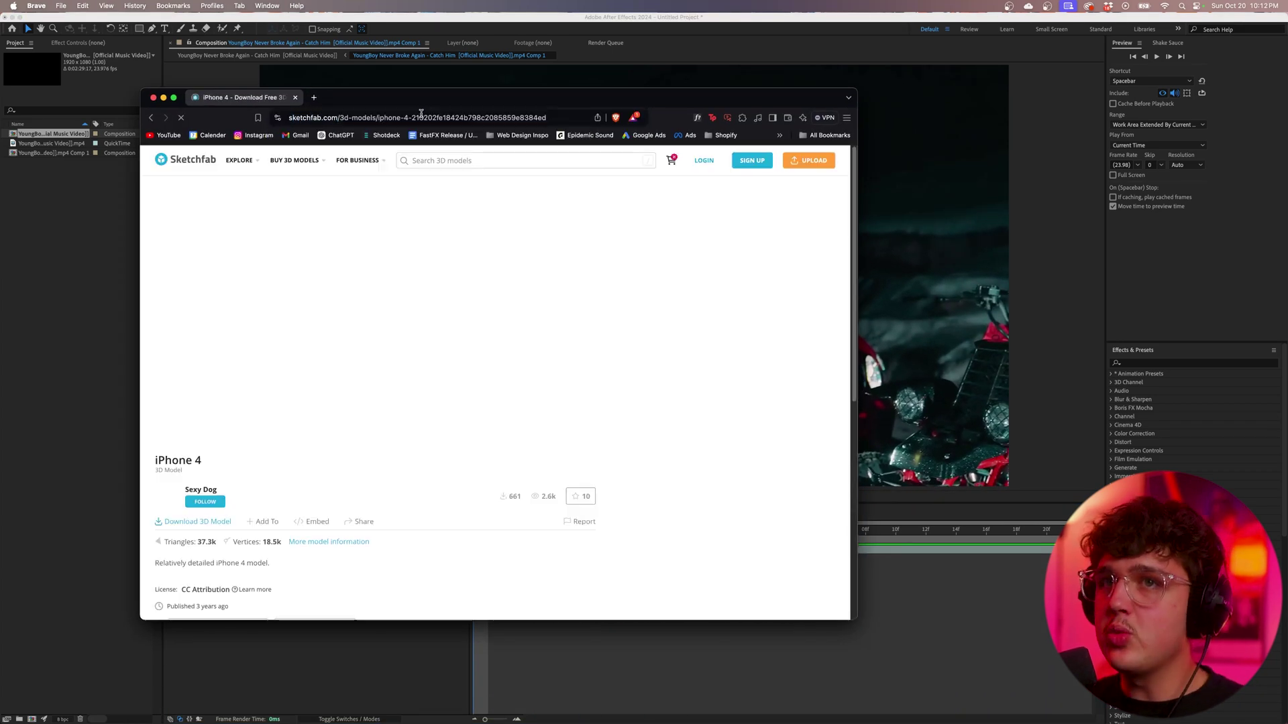
pyautogui.moveTo(444, 105); pyautogui.dragTo(573, 99)
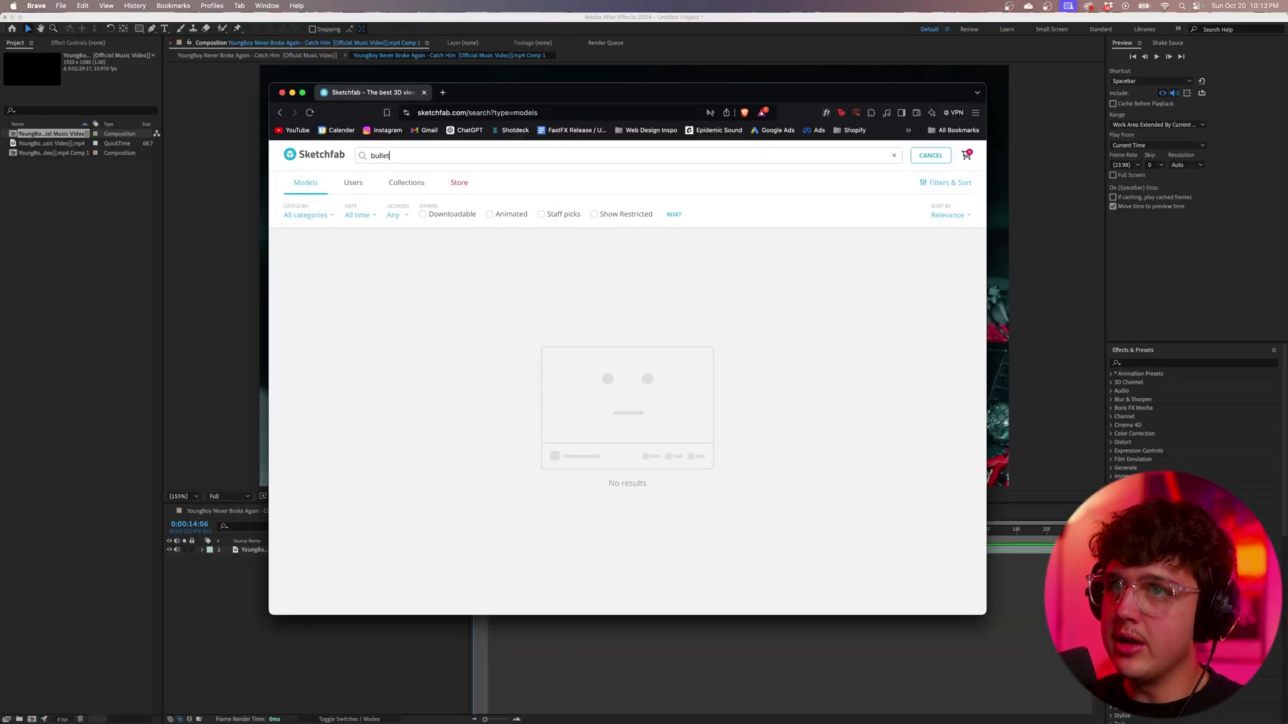
# Search Sketchfab for "bullet", open the Bullet 9 mm model and inspect it in the 3D viewer.
pyautogui.press('Return')
pyautogui.scroll(-5, 545, 432)
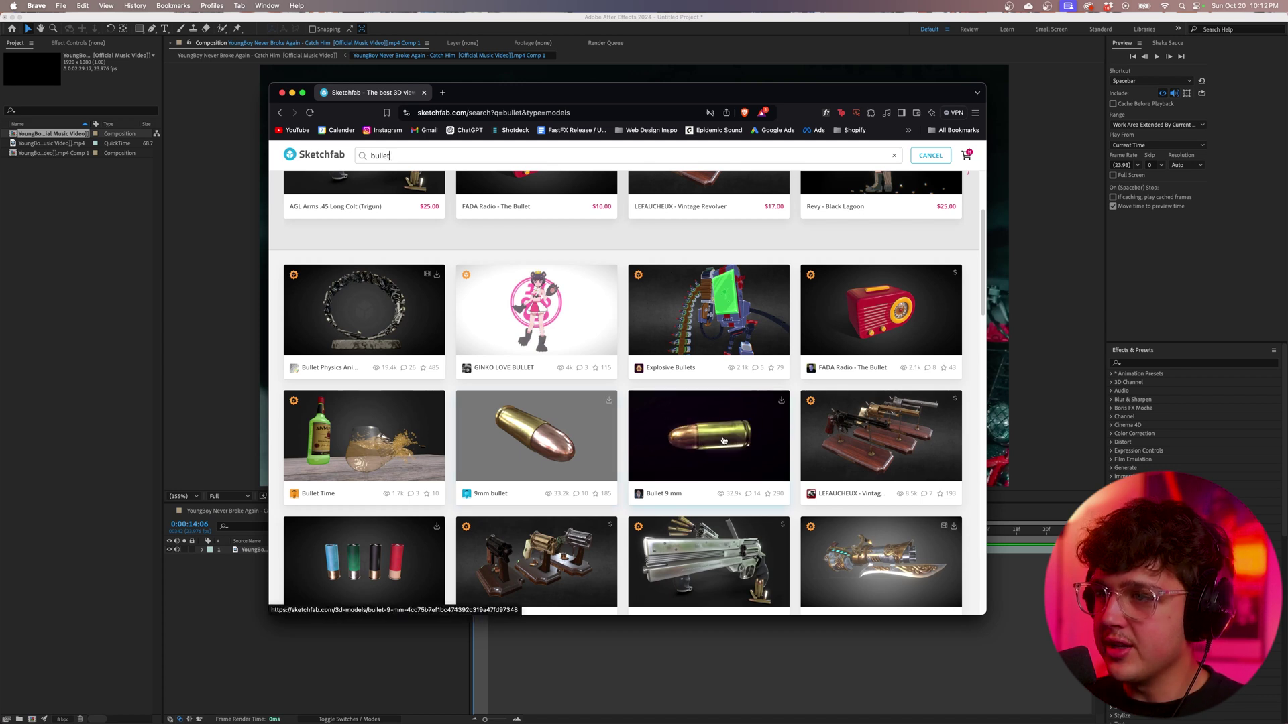
pyautogui.click(712, 439)
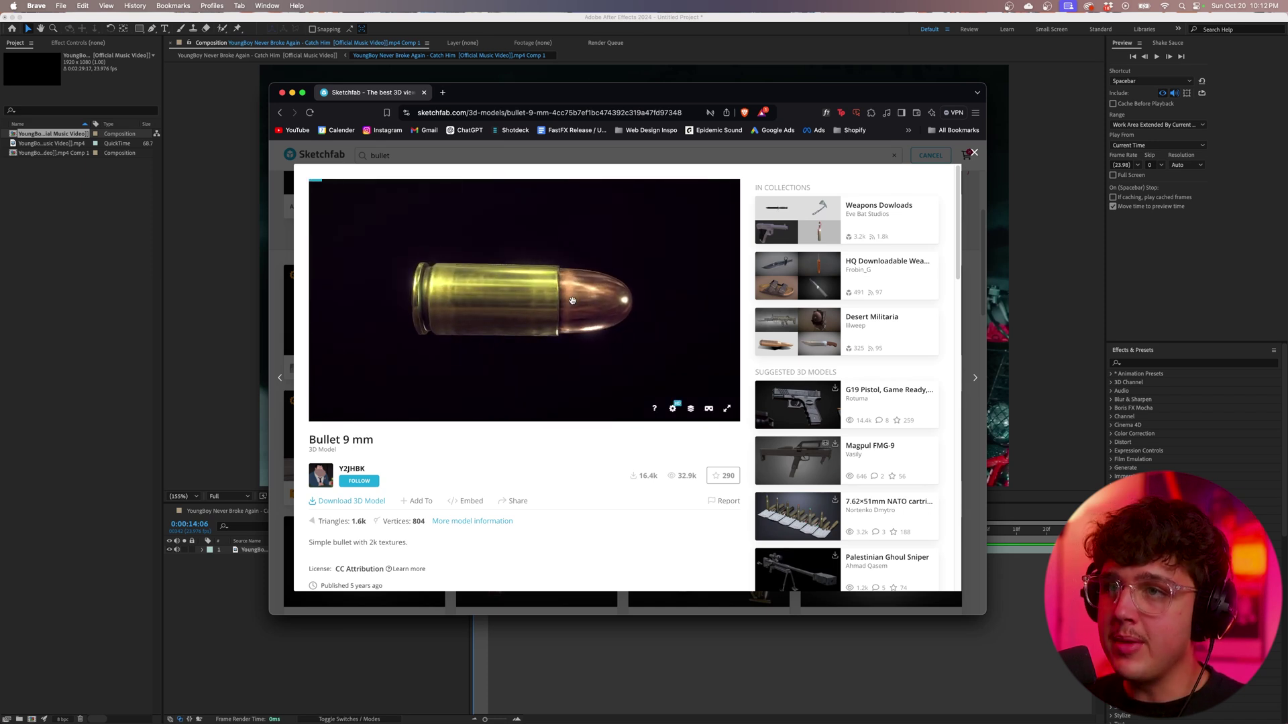
pyautogui.moveTo(600, 301)
pyautogui.mouseDown()
pyautogui.moveTo(493, 283)
pyautogui.moveTo(637, 305)
pyautogui.moveTo(591, 296)
pyautogui.moveTo(642, 288)
pyautogui.moveTo(604, 303)
pyautogui.moveTo(464, 293)
pyautogui.mouseUp()
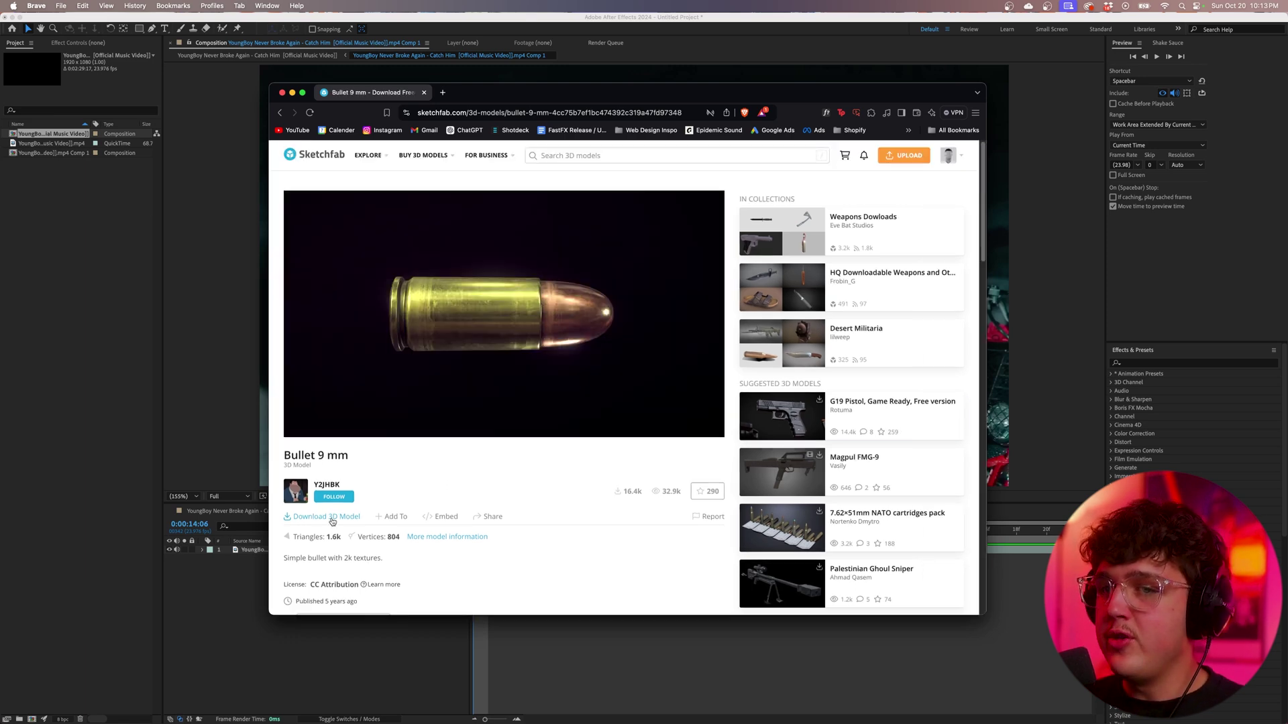
# Download the Bullet 9 mm model in GLB format with the 2k texture size.
pyautogui.click(333, 521)
pyautogui.scroll(-1, 590, 440)
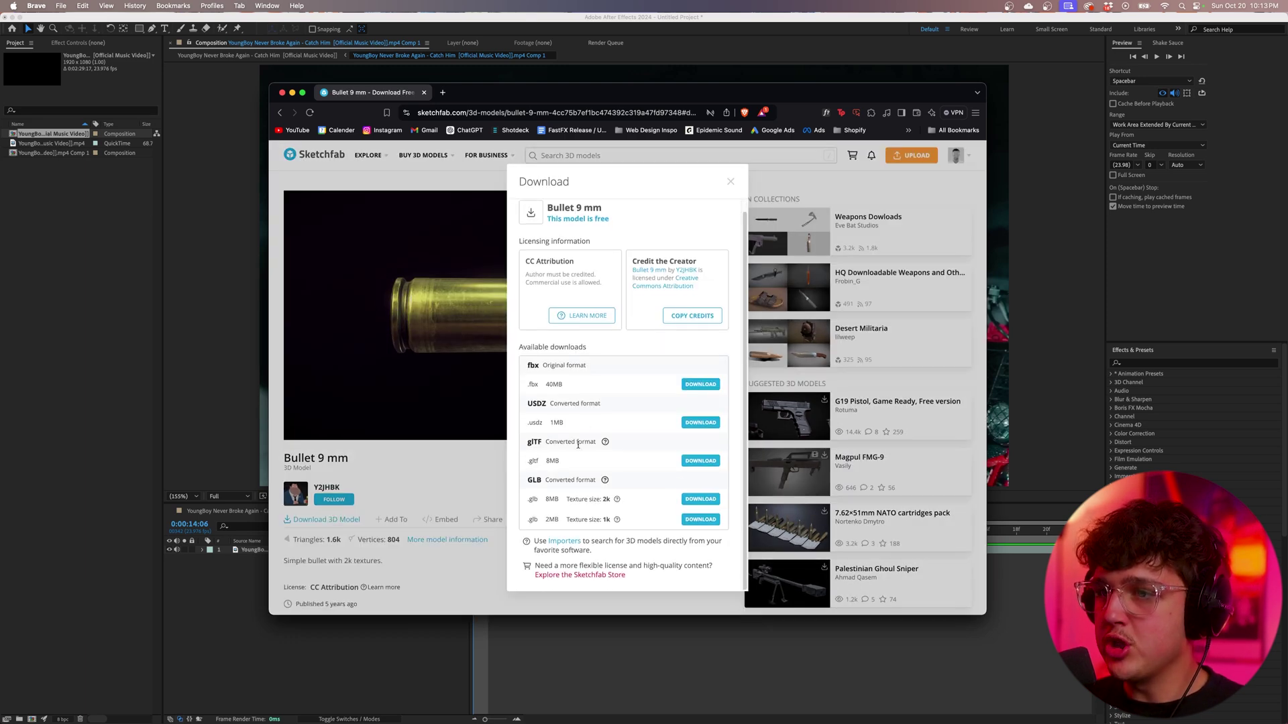
pyautogui.scroll(1, 589, 471)
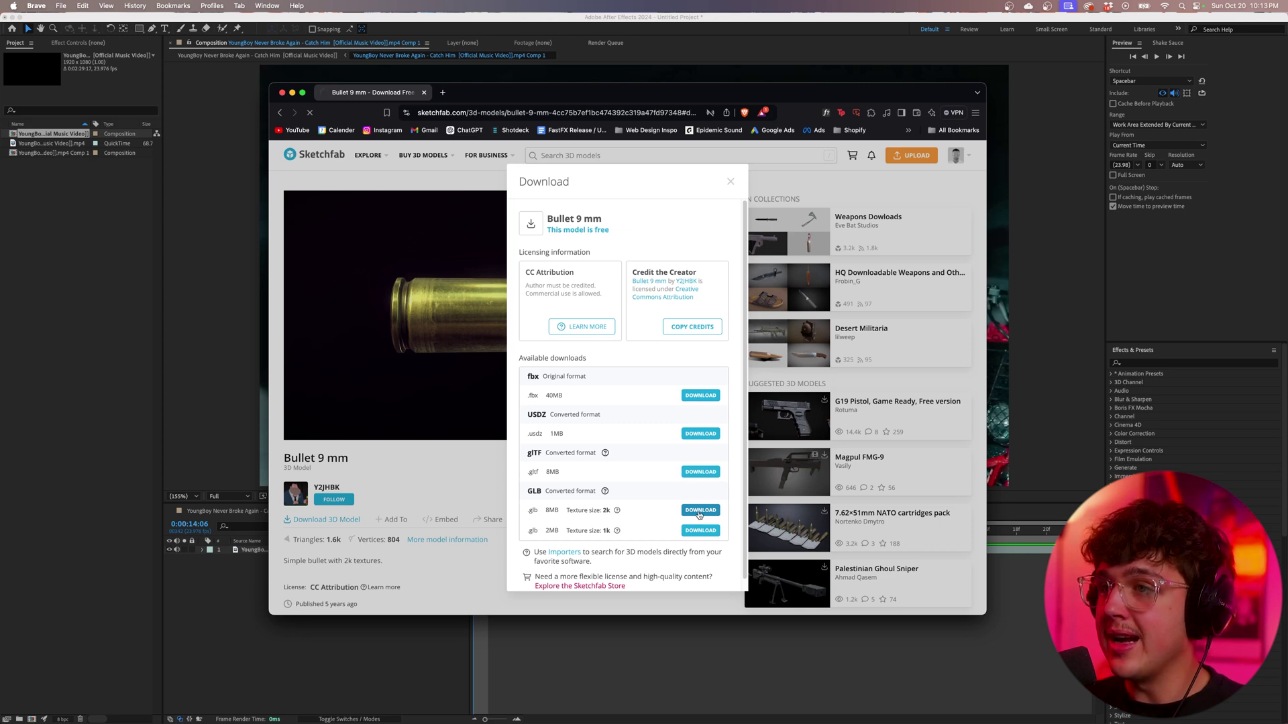
# Add the downloaded bullet_9_mm.glb above the footage in the After Effects composition, keeping 100 % object scale and Meters, and preview the shot.
pyautogui.moveTo(808, 143); pyautogui.dragTo(267, 633)
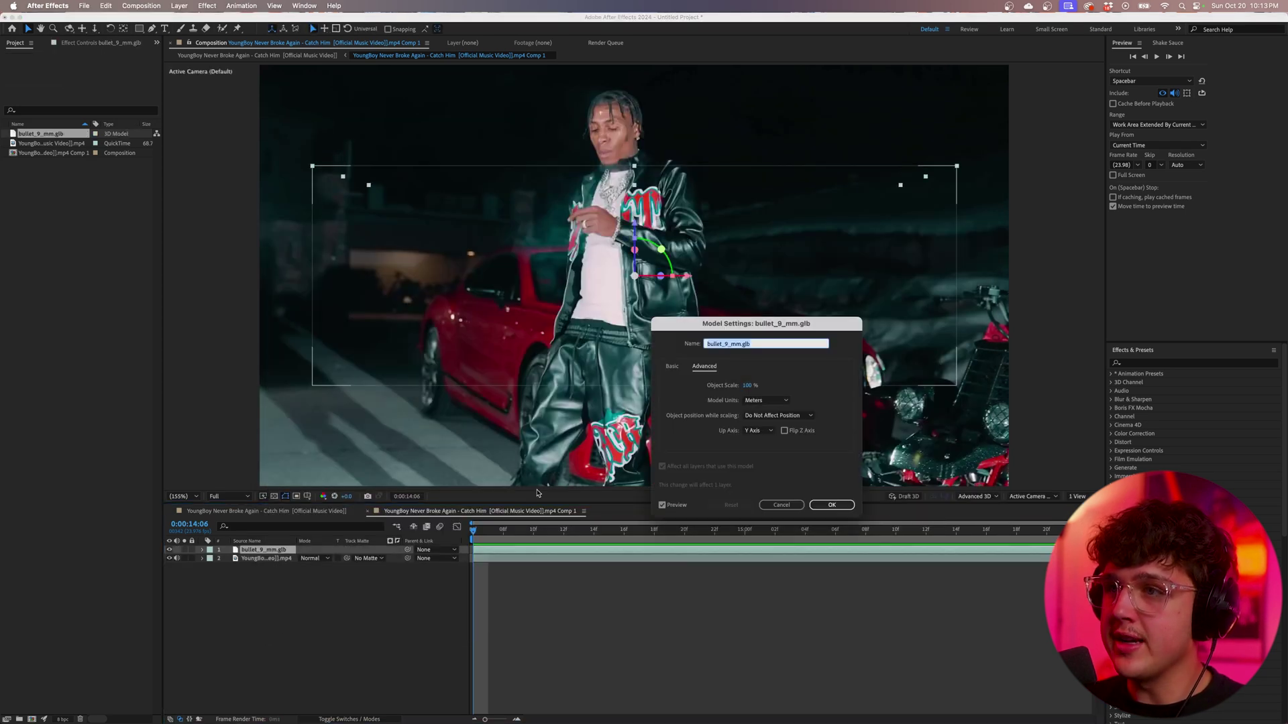
pyautogui.click(832, 505)
pyautogui.press('/')
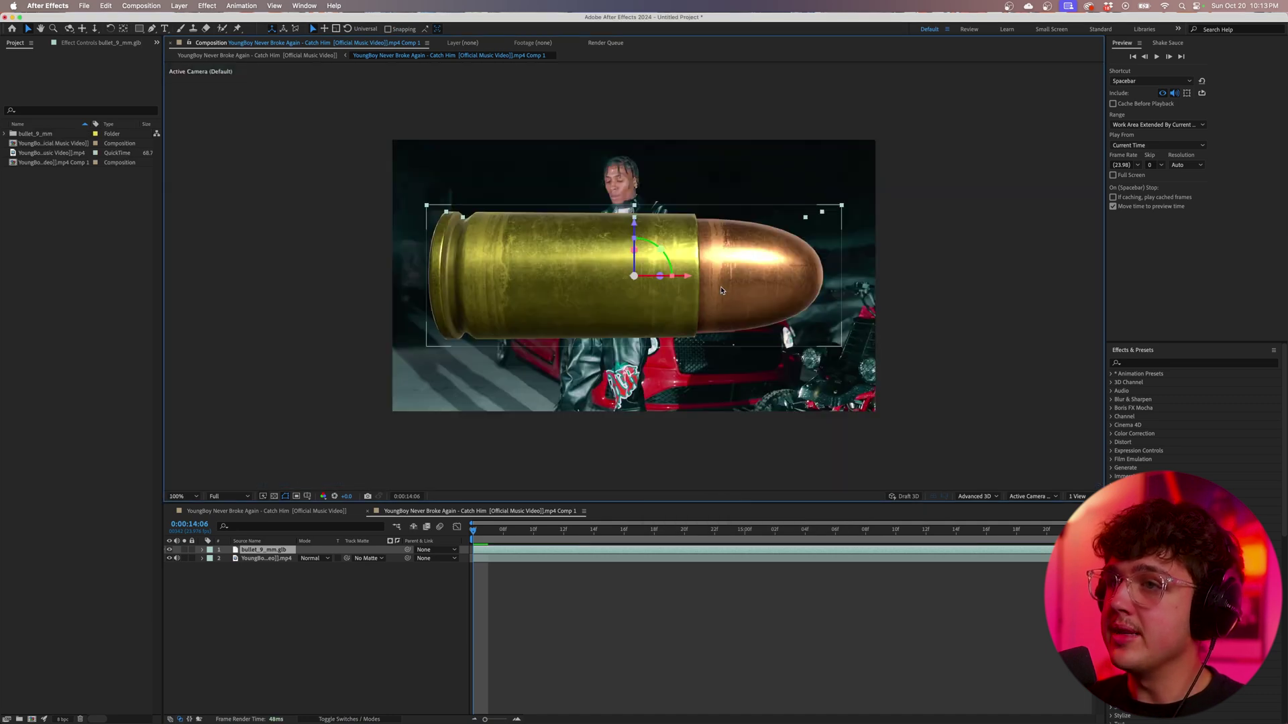
pyautogui.press('space')
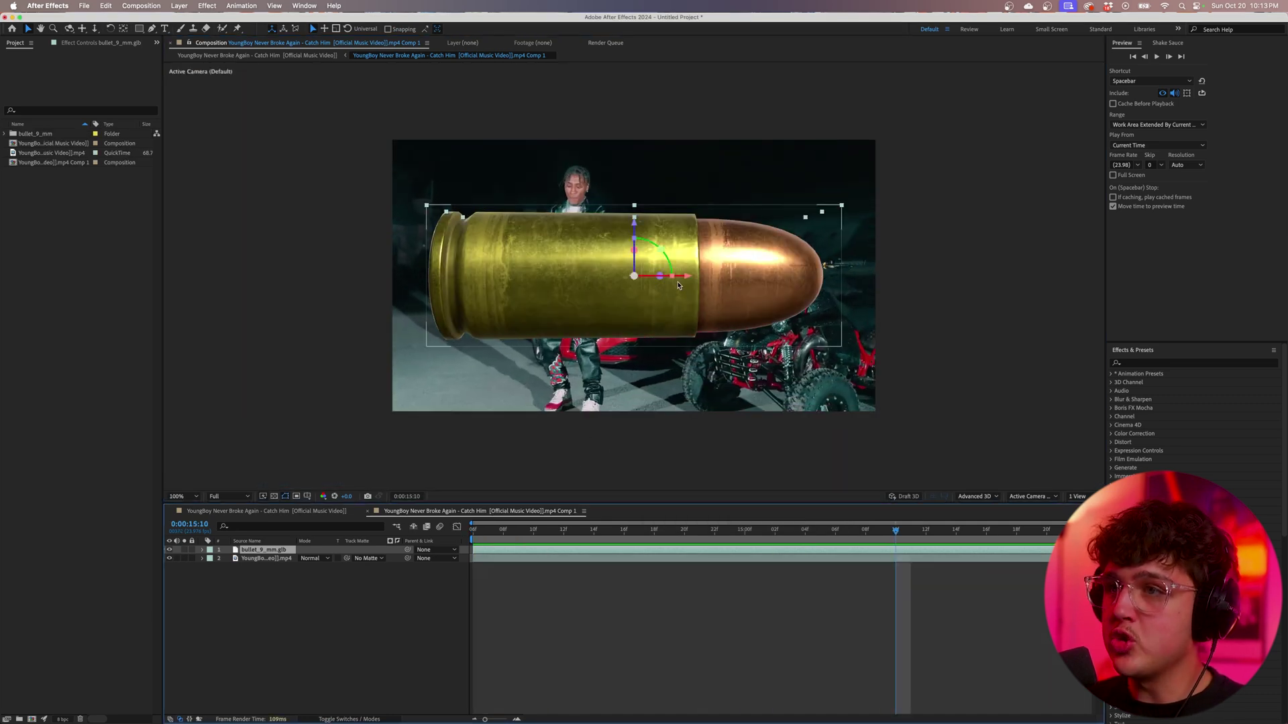
# Try rotating the bullet, undo the rotation, and reveal the bullet layer's Transform properties.
pyautogui.moveTo(662, 249); pyautogui.dragTo(669, 287)
pyautogui.press('super+z')
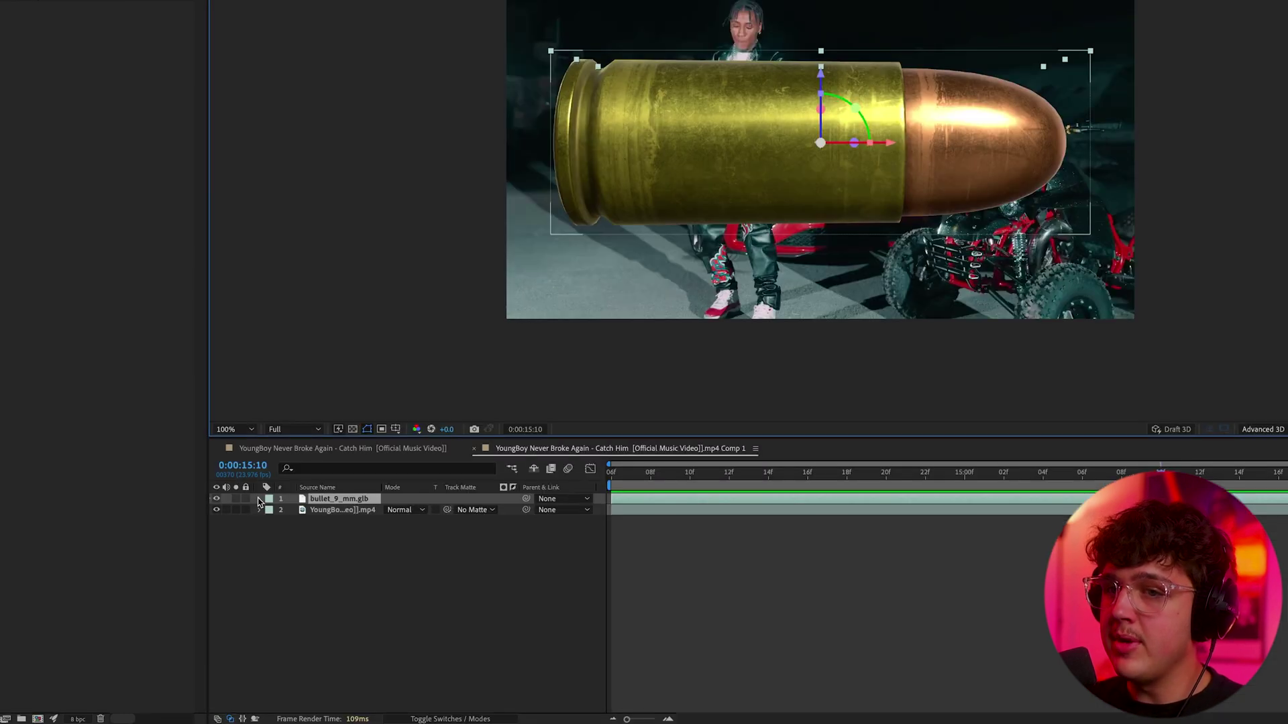
pyautogui.click(259, 499)
pyautogui.click(269, 511)
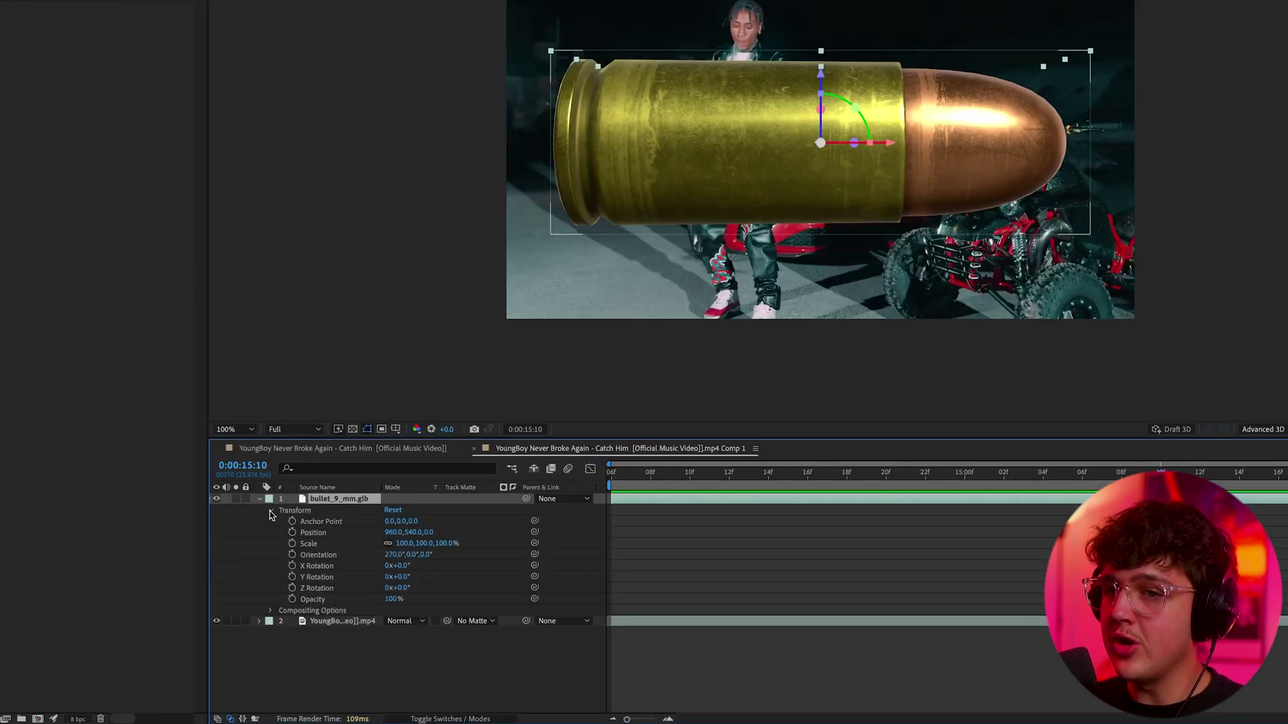
pyautogui.moveTo(427, 560)
pyautogui.mouseDown()
pyautogui.moveTo(463, 560)
pyautogui.moveTo(406, 556)
pyautogui.moveTo(422, 565)
pyautogui.mouseUp()
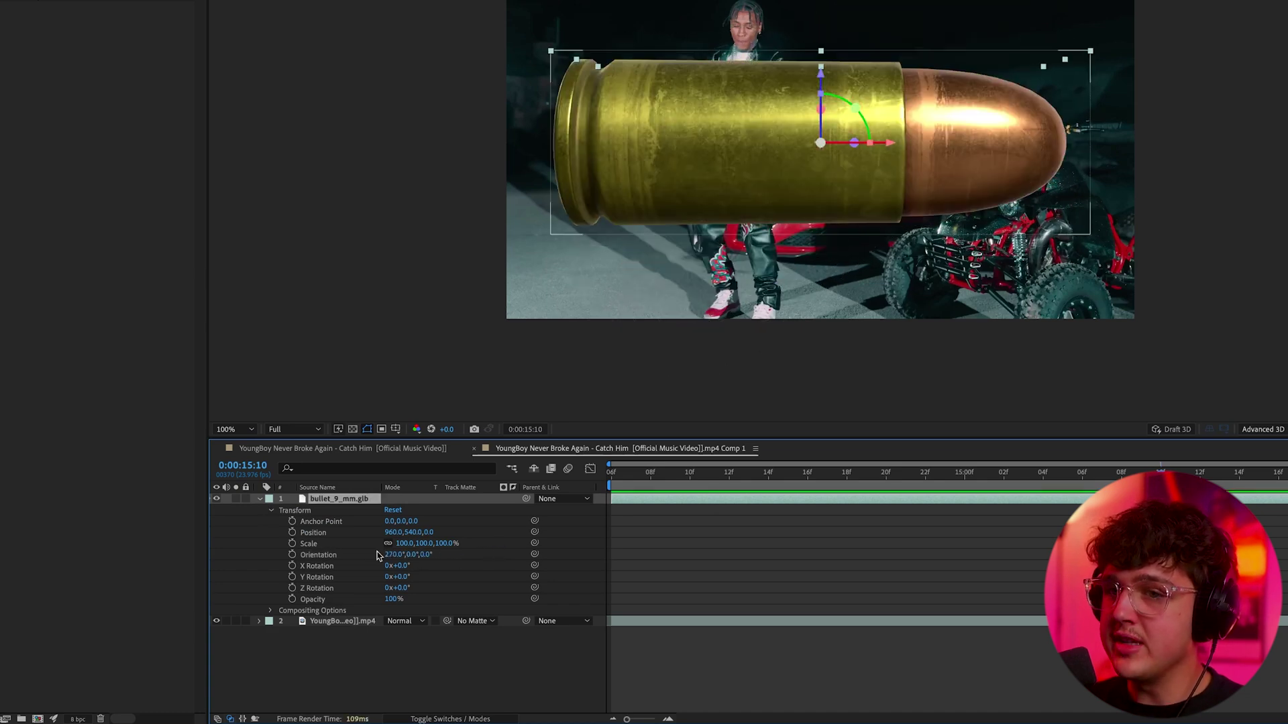
# Hide the bullet layer and run 3D camera tracking on the music video footage layer.
pyautogui.click(216, 498)
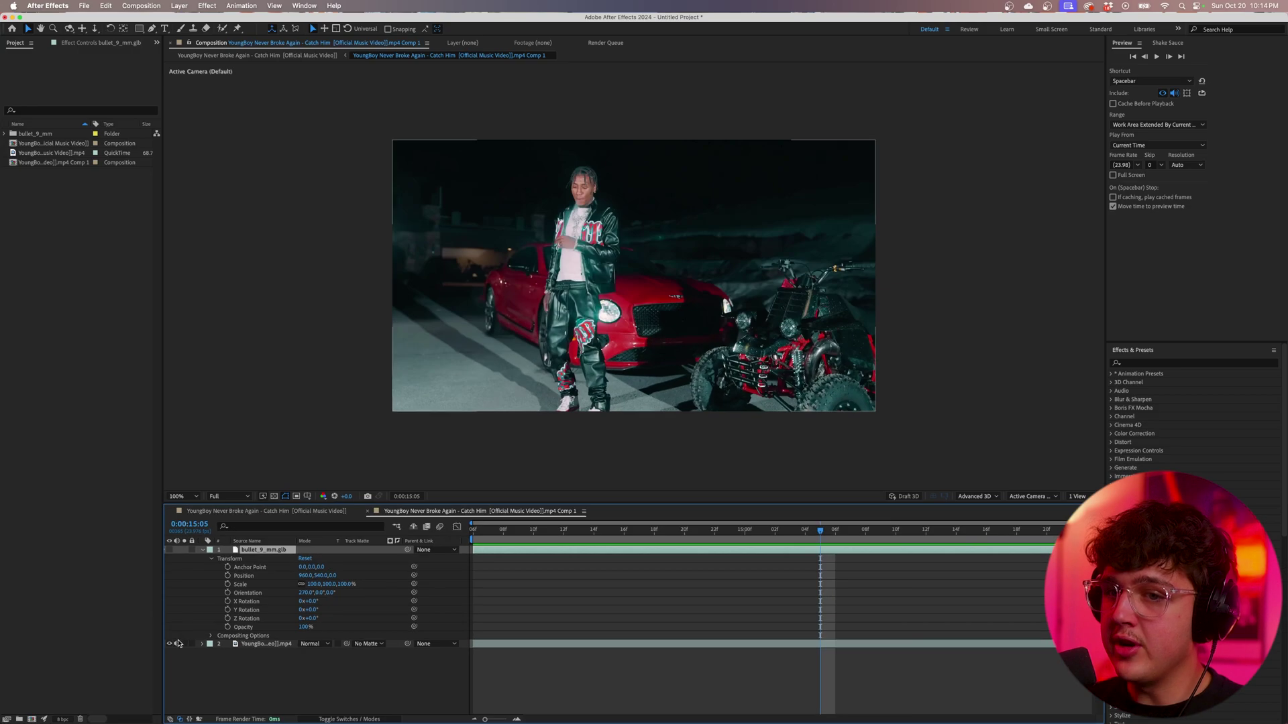
pyautogui.click(275, 646)
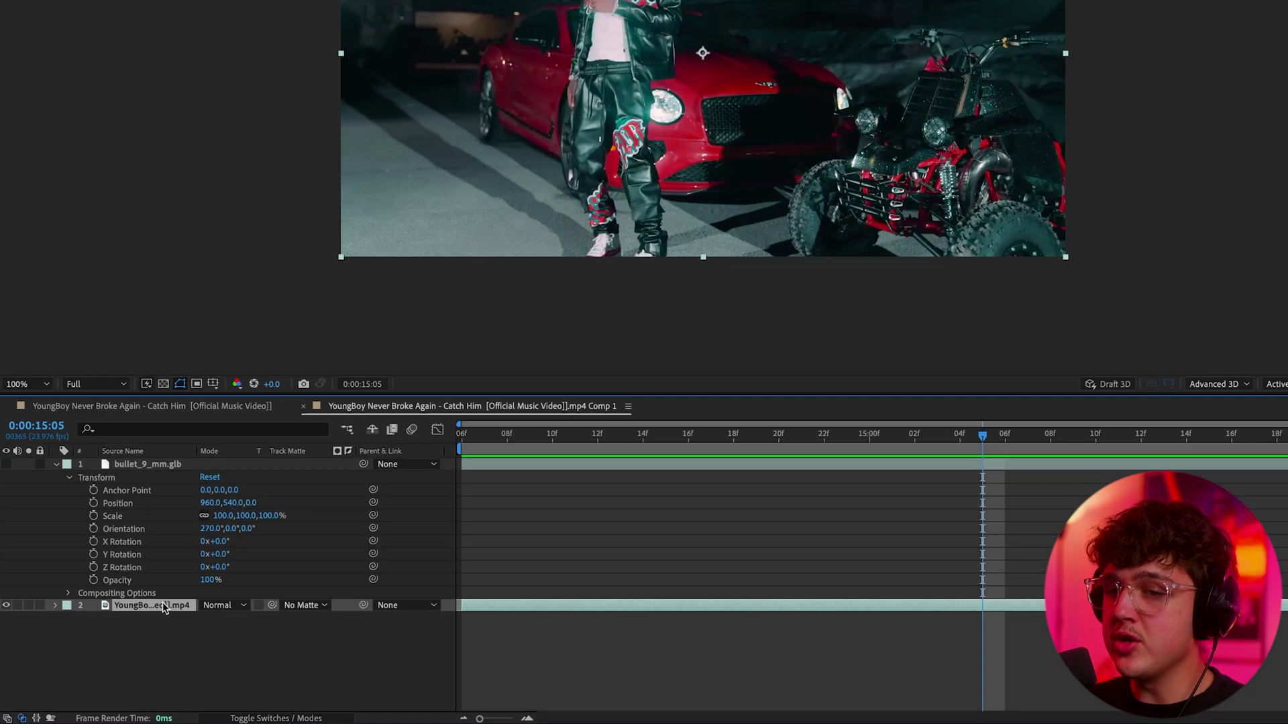
pyautogui.rightClick(267, 644)
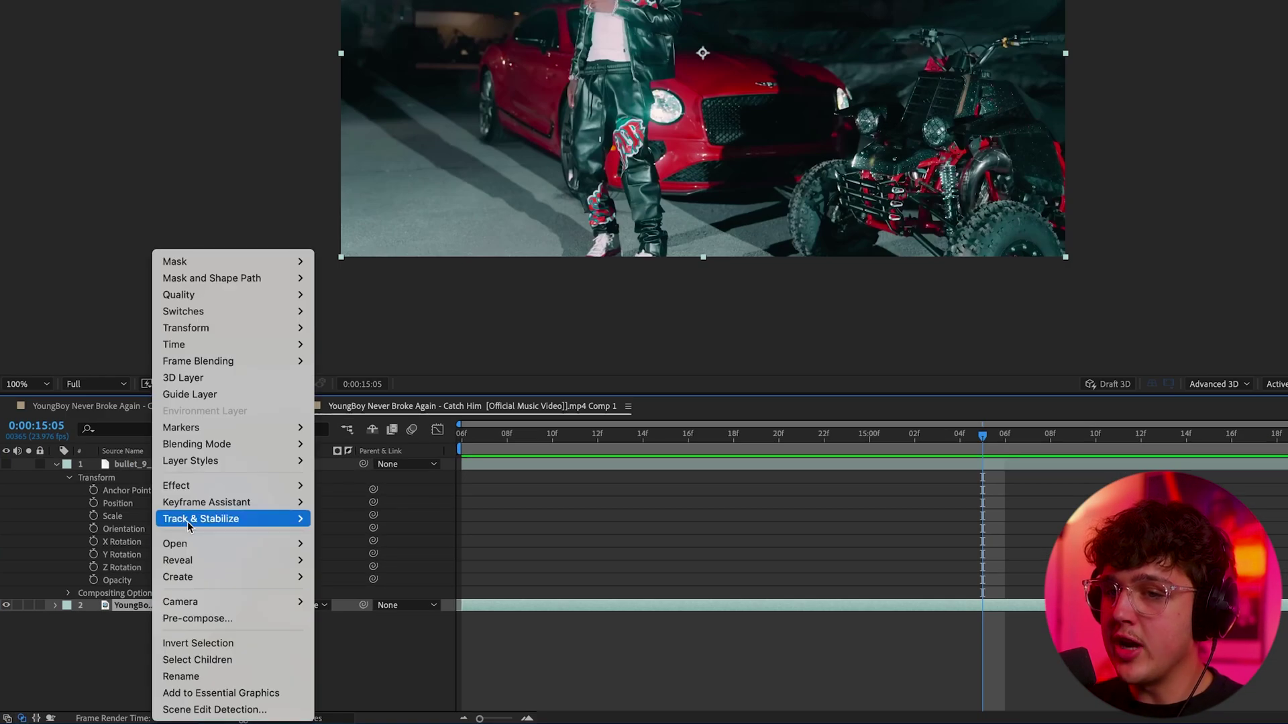
pyautogui.moveTo(191, 520)
pyautogui.click(355, 519)
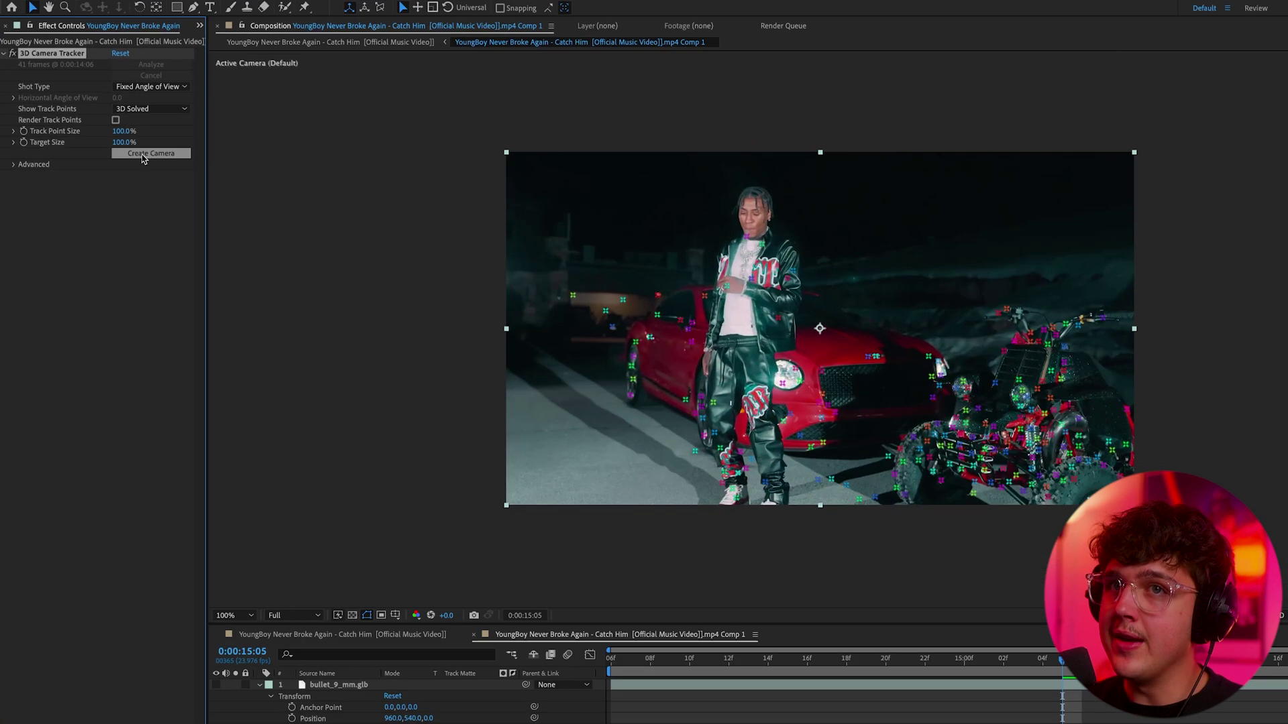
# Create a camera from the solved 3D Camera Tracker and unhide the bullet to preview it in the shot.
pyautogui.click(119, 141)
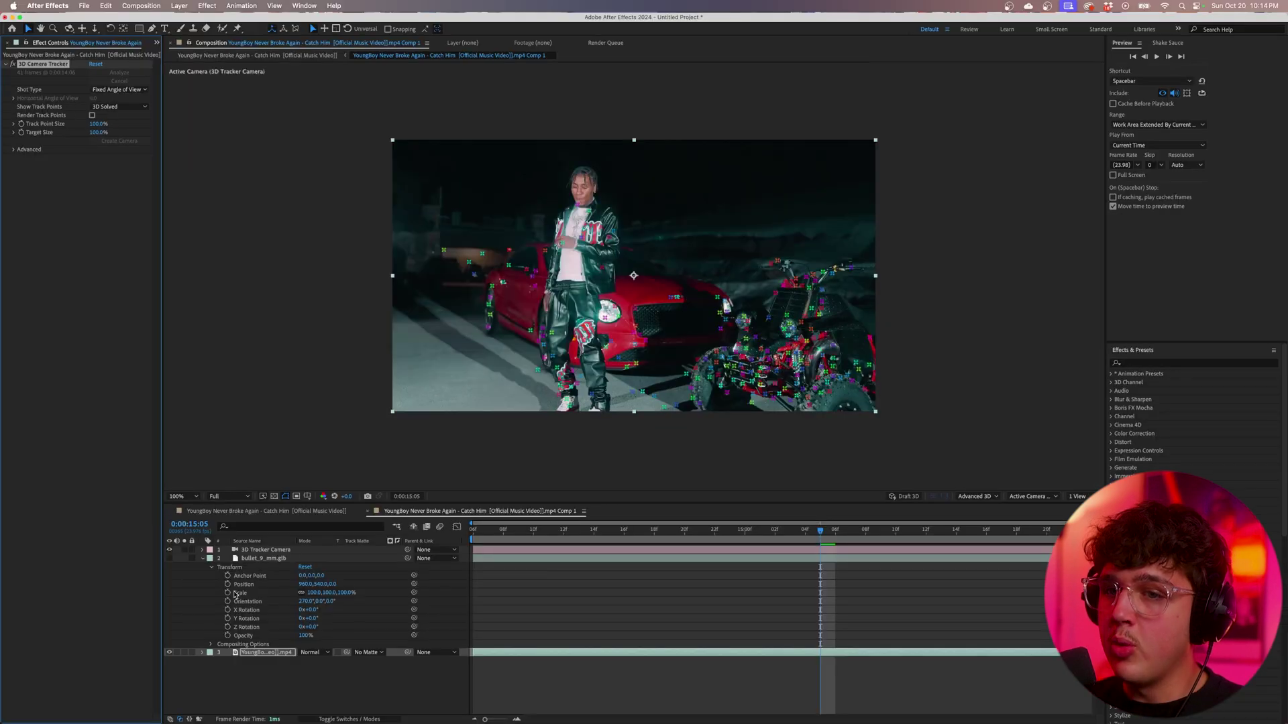
pyautogui.click(169, 558)
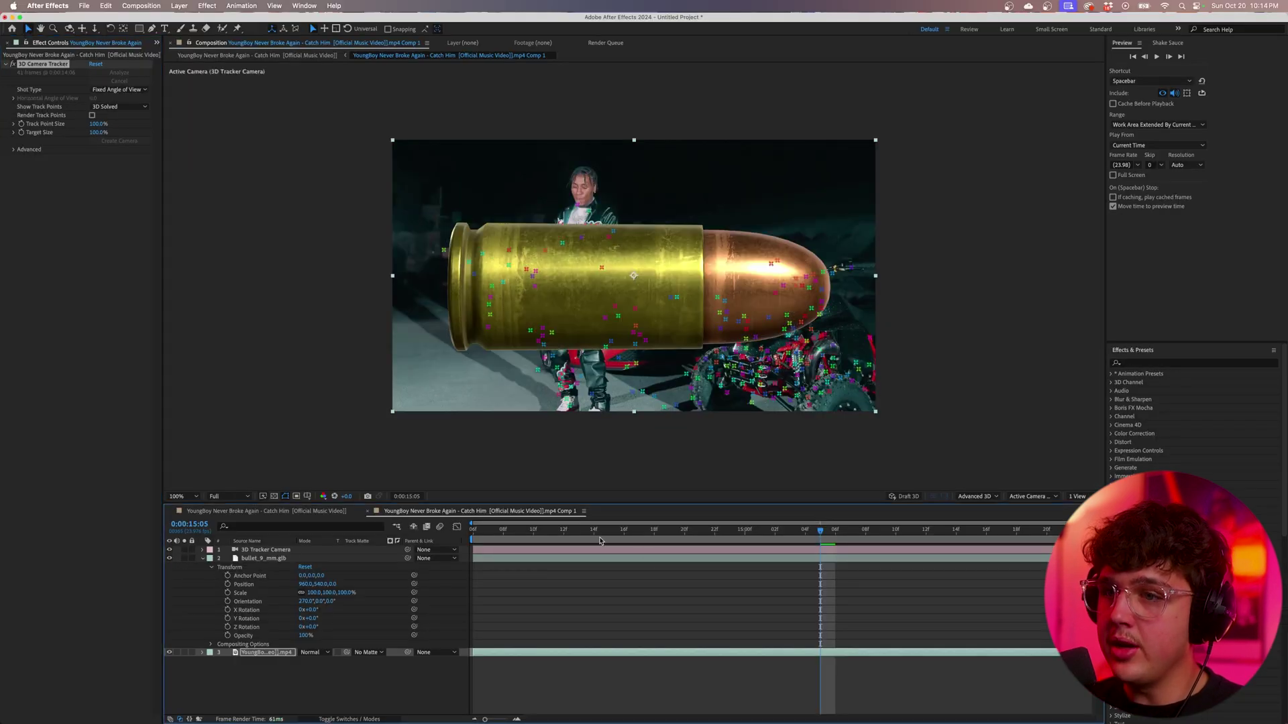
pyautogui.press('space')
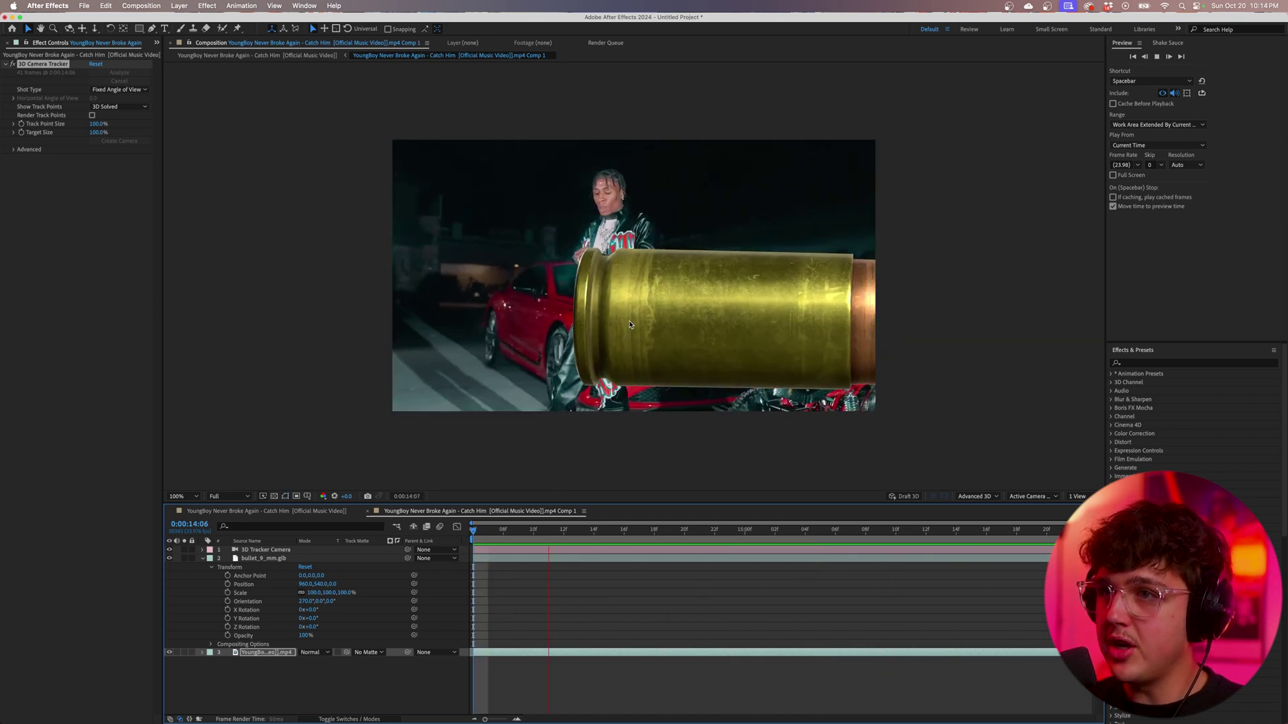
# Delete the 3D Tracker Camera layer and hide the bullet to expose the footage's track points.
pyautogui.click(267, 551)
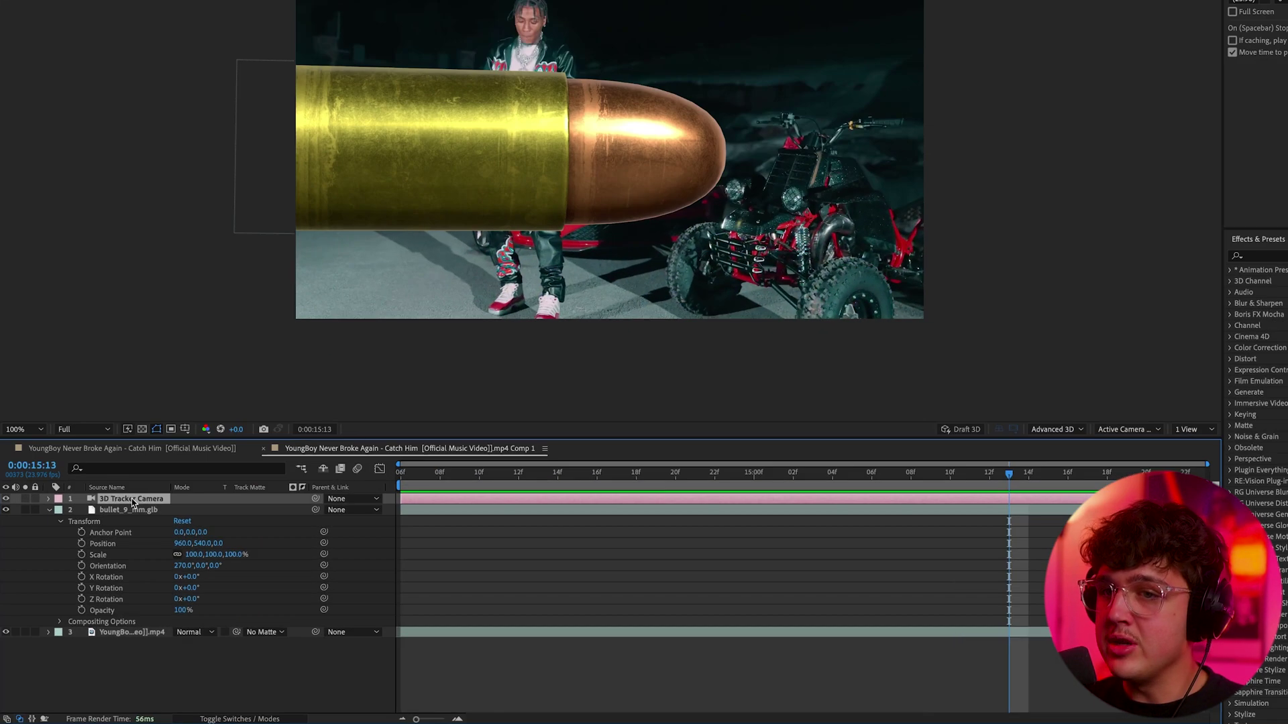
pyautogui.click(134, 632)
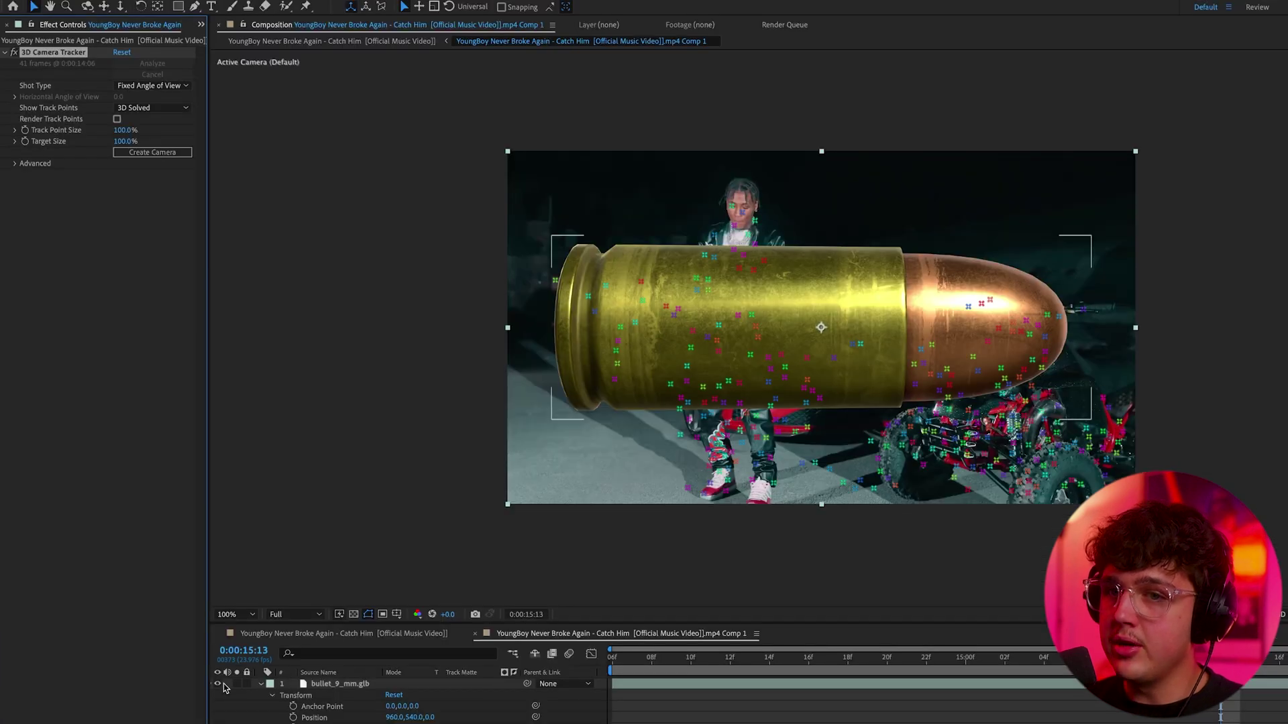
pyautogui.click(221, 684)
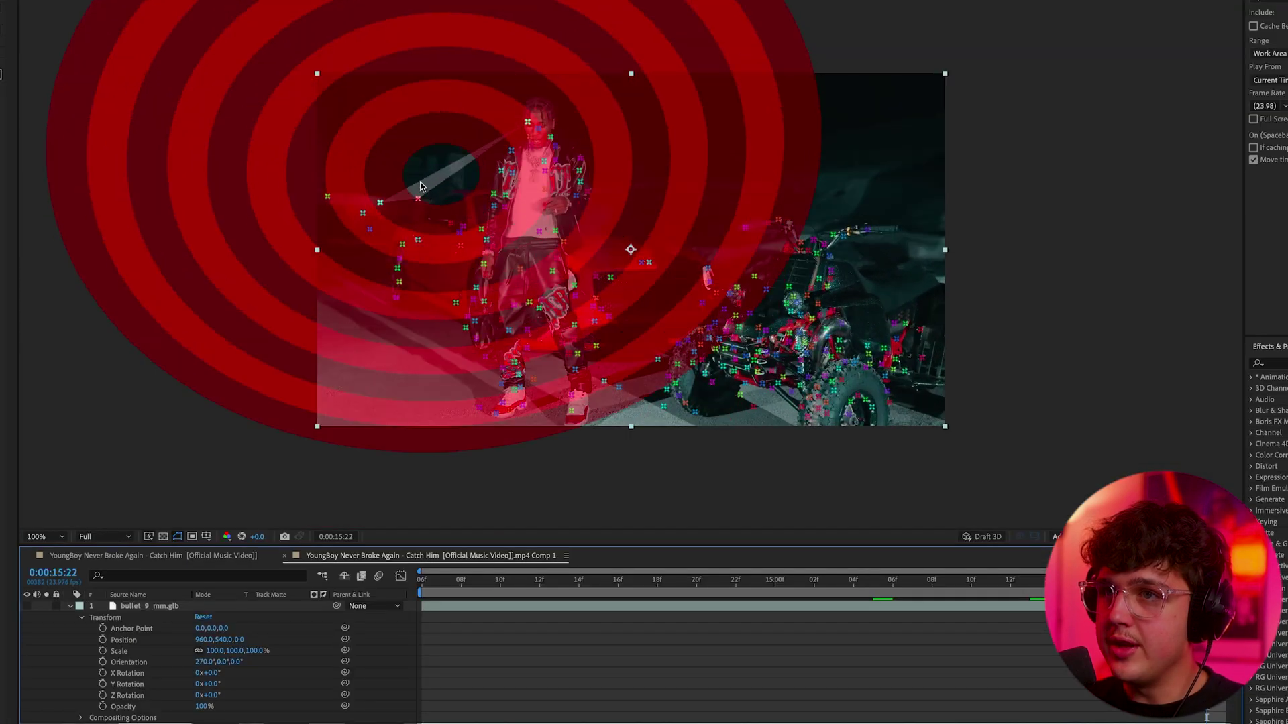
# Create a null and camera from a group of track points at the red car's rear, and preview the tracked bullet.
pyautogui.moveTo(421, 186)
pyautogui.mouseDown()
pyautogui.moveTo(368, 270)
pyautogui.moveTo(437, 300)
pyautogui.mouseUp()
pyautogui.moveTo(429, 222); pyautogui.dragTo(419, 194)
pyautogui.rightClick(410, 248)
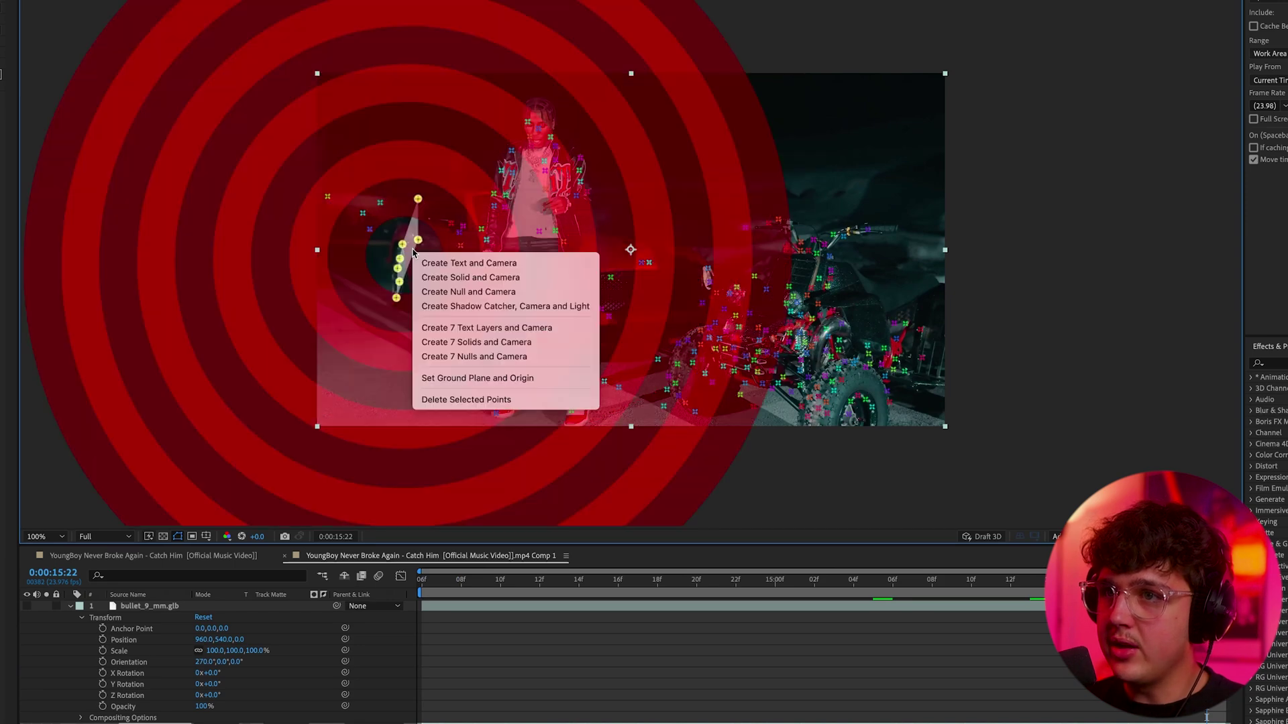
pyautogui.click(446, 292)
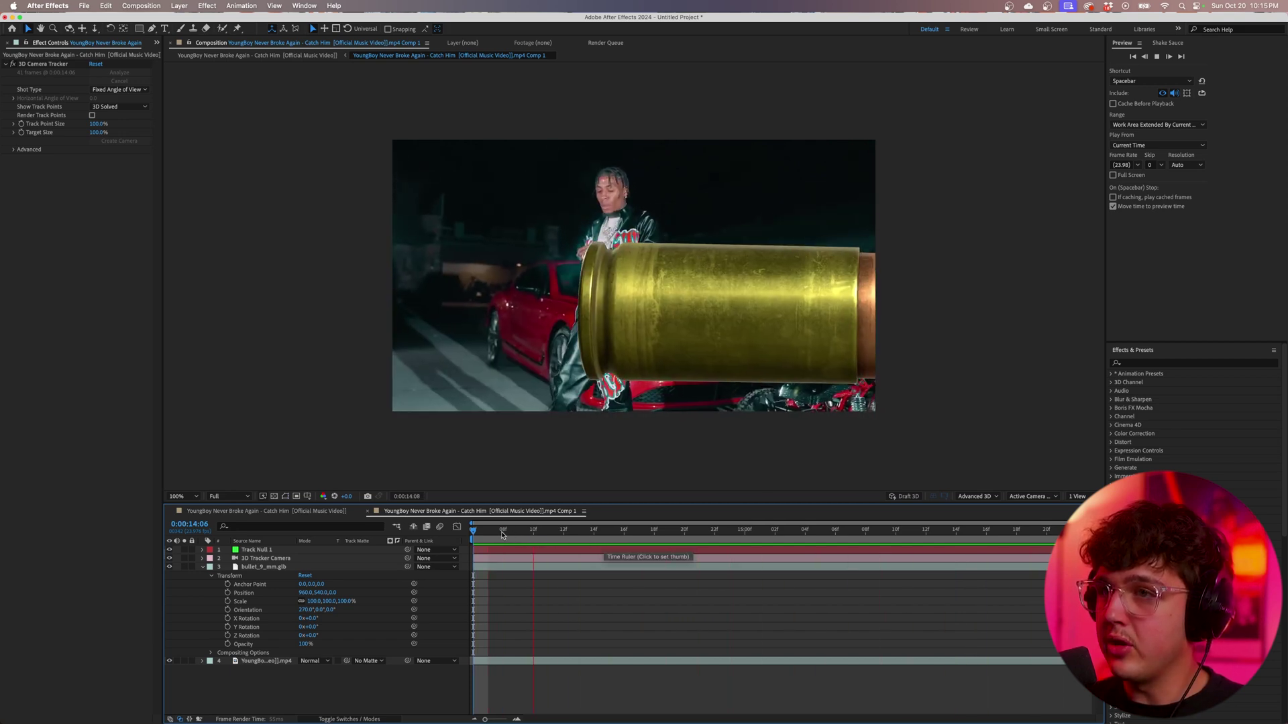
pyautogui.press('space')
# Push the bullet farther back from the camera by increasing its Z position, and preview the shot.
pyautogui.moveTo(804, 527); pyautogui.dragTo(451, 544)
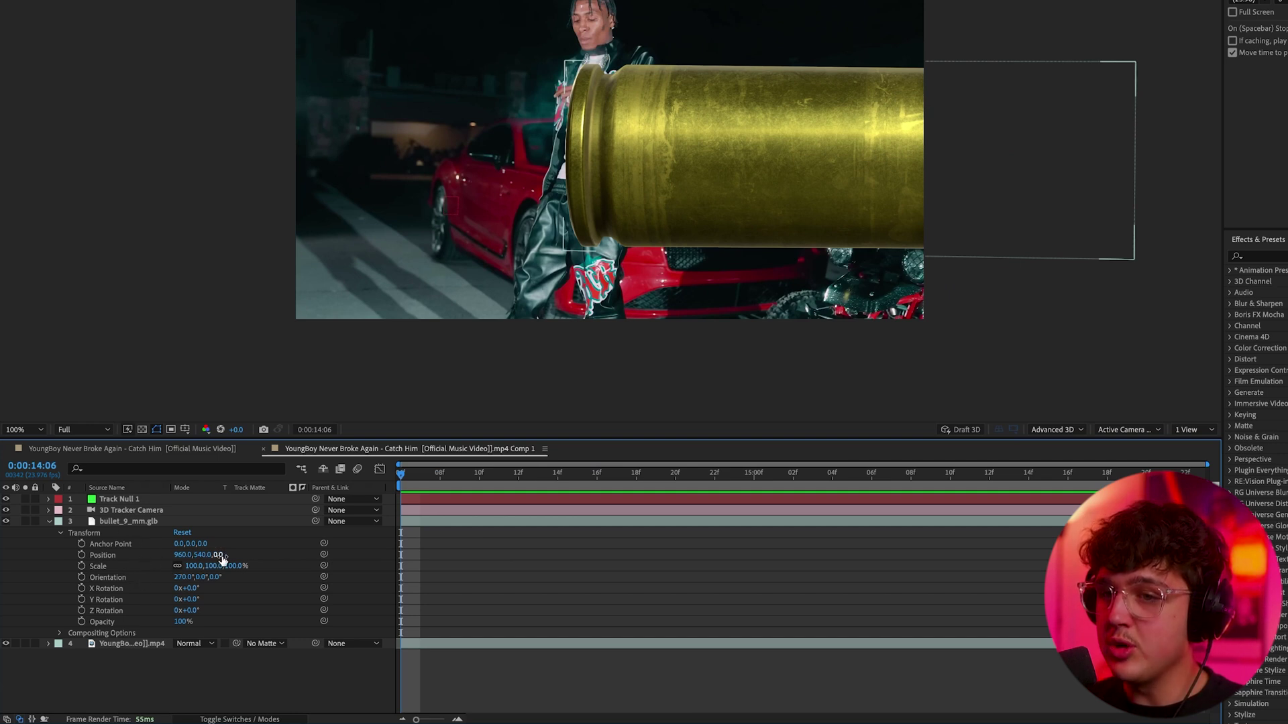
pyautogui.moveTo(217, 555); pyautogui.dragTo(681, 577)
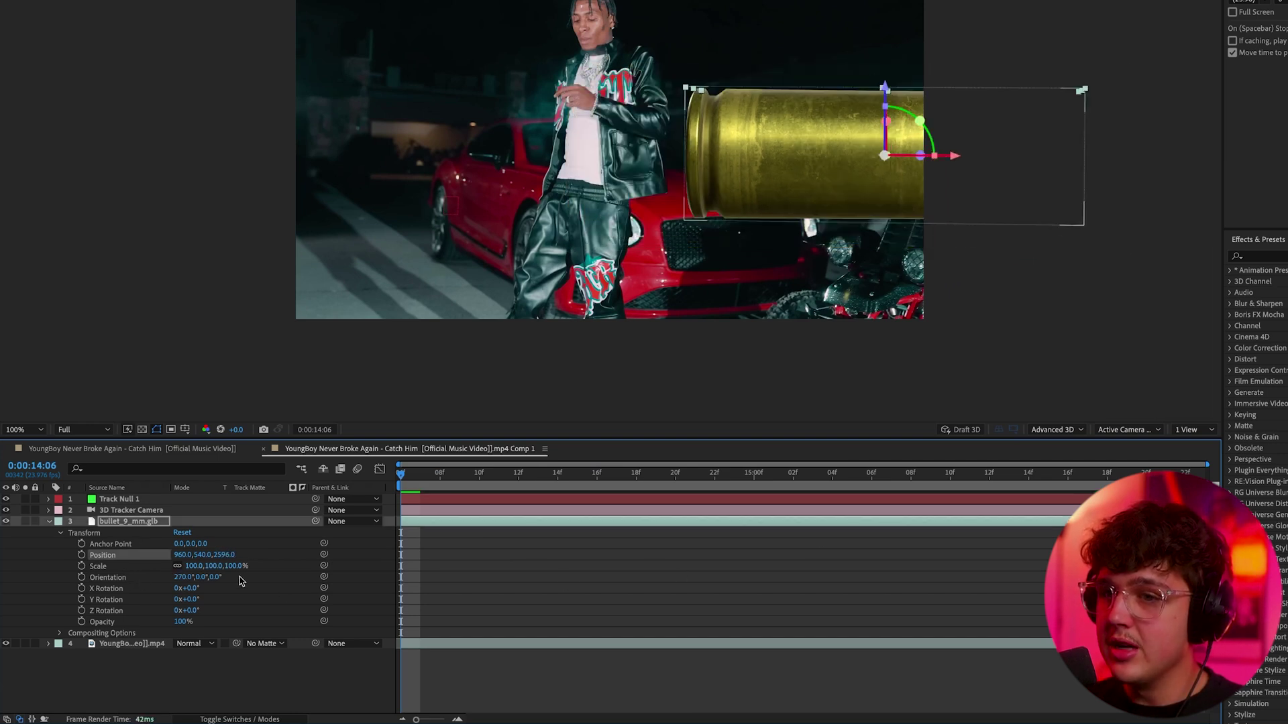
pyautogui.moveTo(360, 562); pyautogui.dragTo(806, 560)
pyautogui.moveTo(225, 555); pyautogui.dragTo(303, 535)
pyautogui.press('space')
pyautogui.press('space')
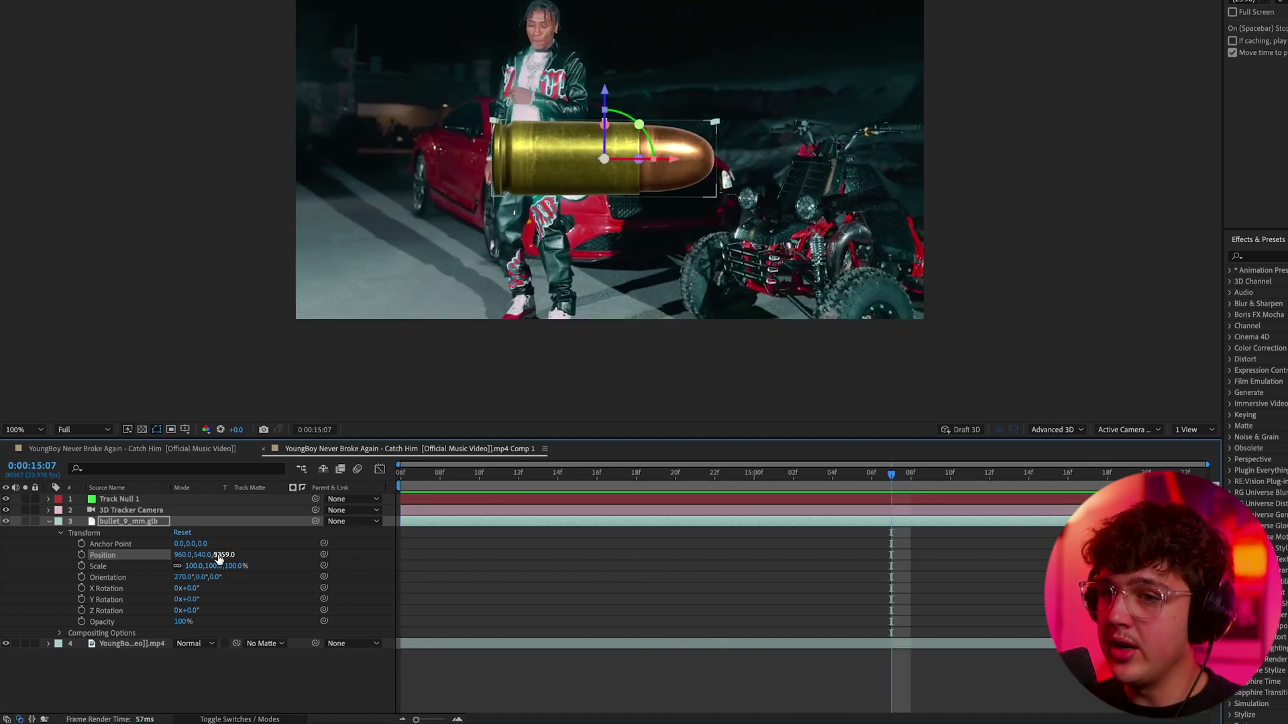
# Try a Z position of 50000 for the bullet, preview the track and undo the attempt.
pyautogui.write('50000')
pyautogui.press('Return')
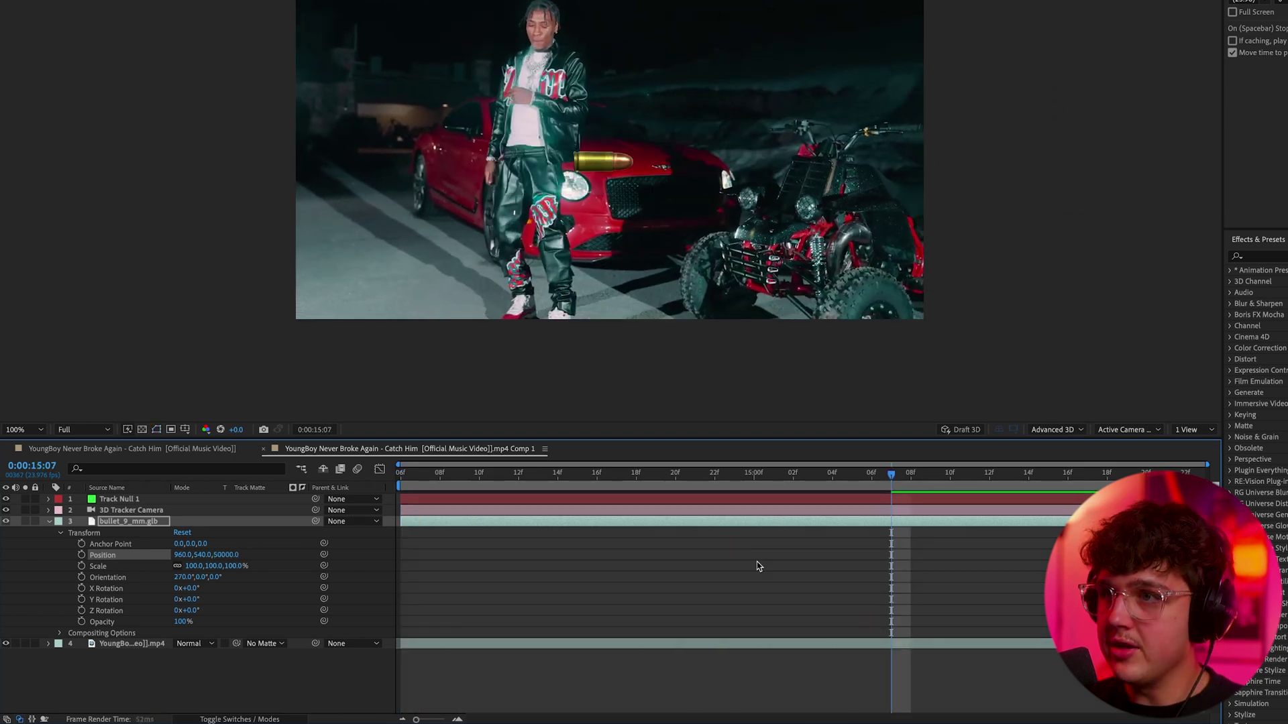
pyautogui.press('space')
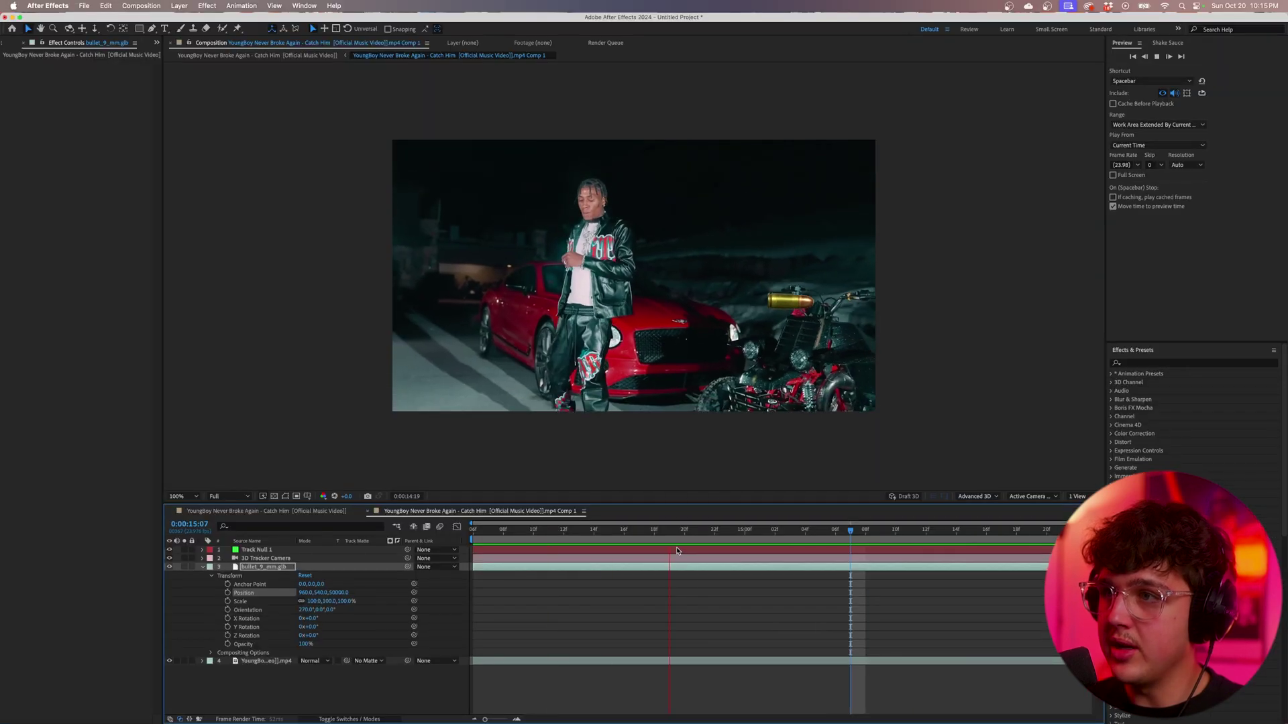
pyautogui.press('space')
pyautogui.hotkey('ctrl', 'z')
pyautogui.press('space')
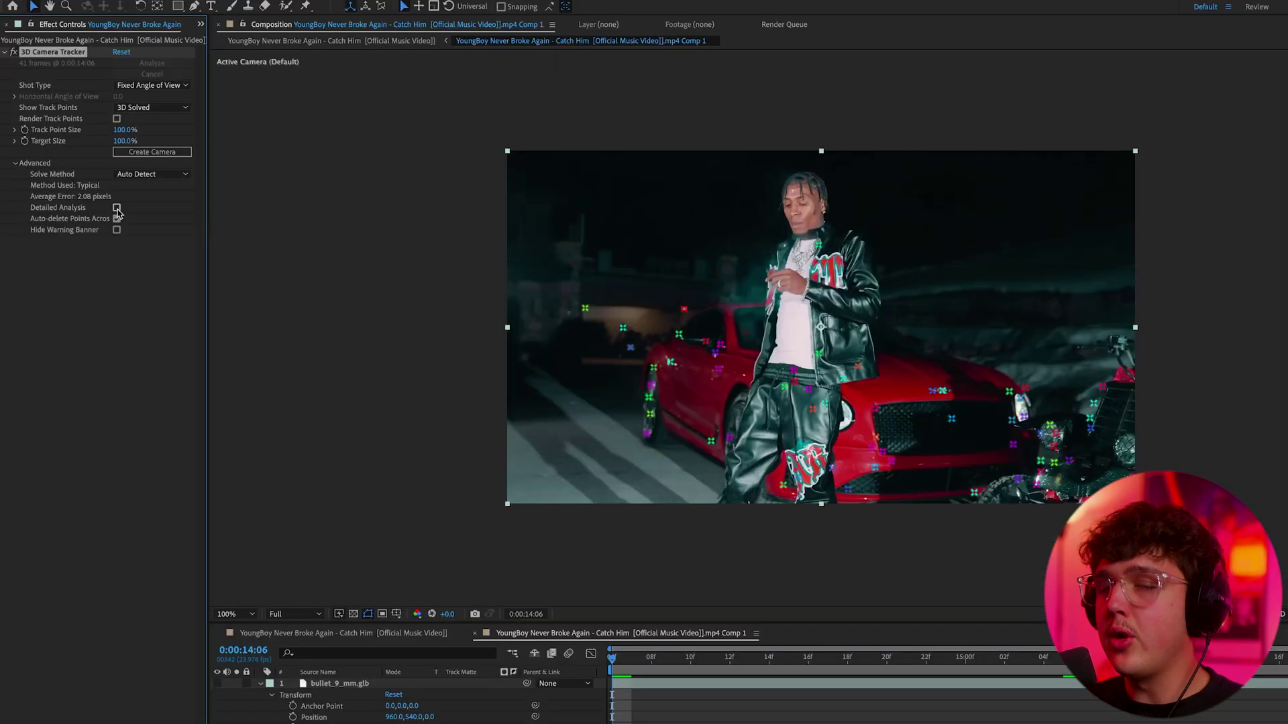
# Enable Detailed Analysis in the 3D Camera Tracker, create a camera from the new solve and preview the bullet.
pyautogui.click(117, 208)
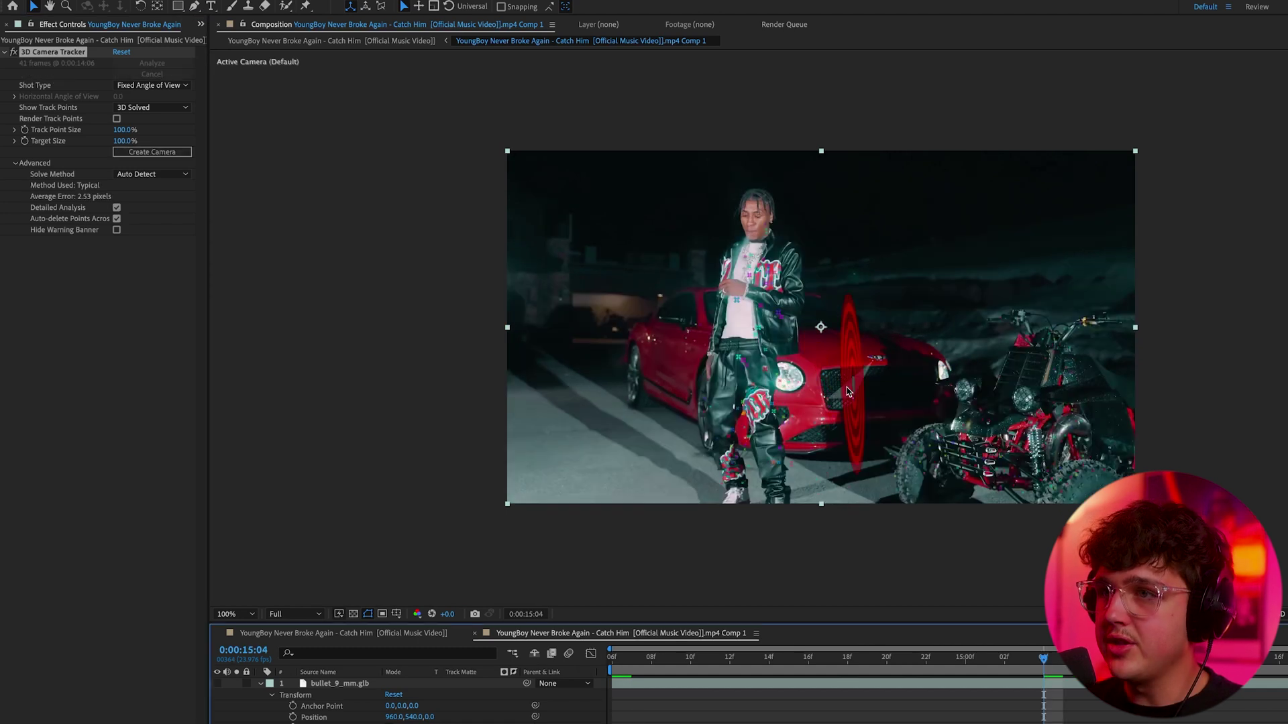
pyautogui.click(151, 152)
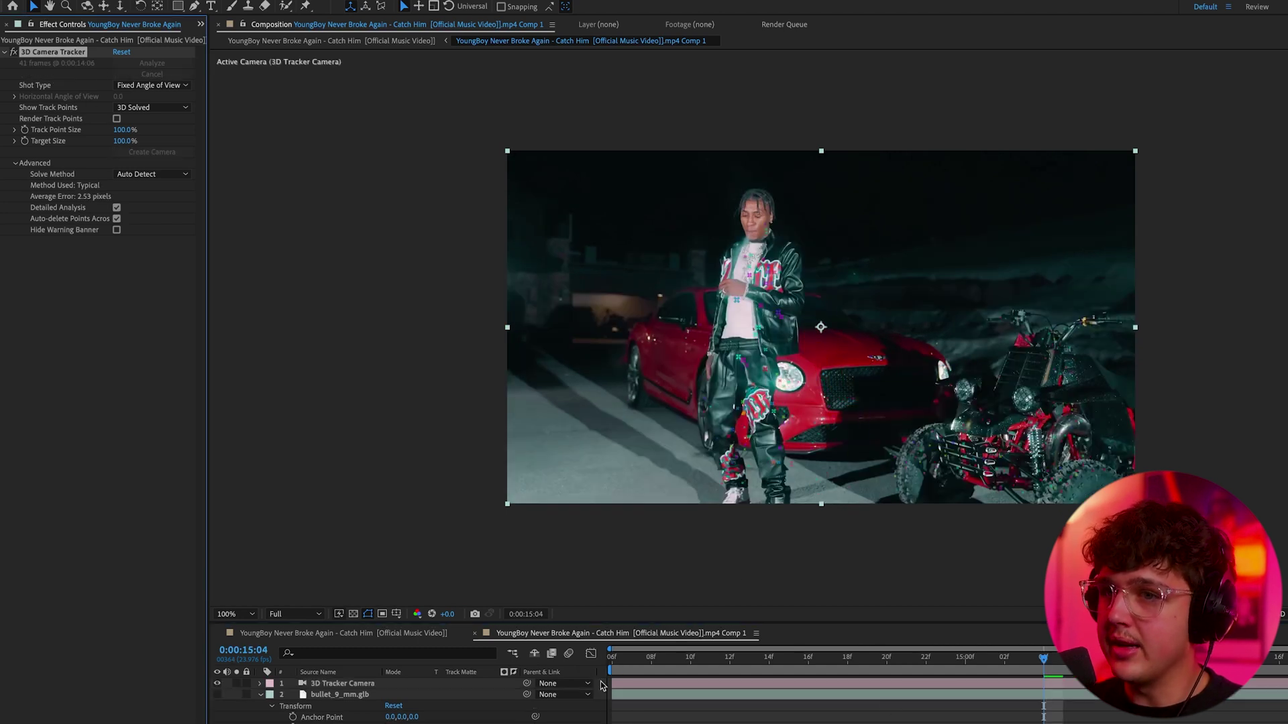
pyautogui.press('space')
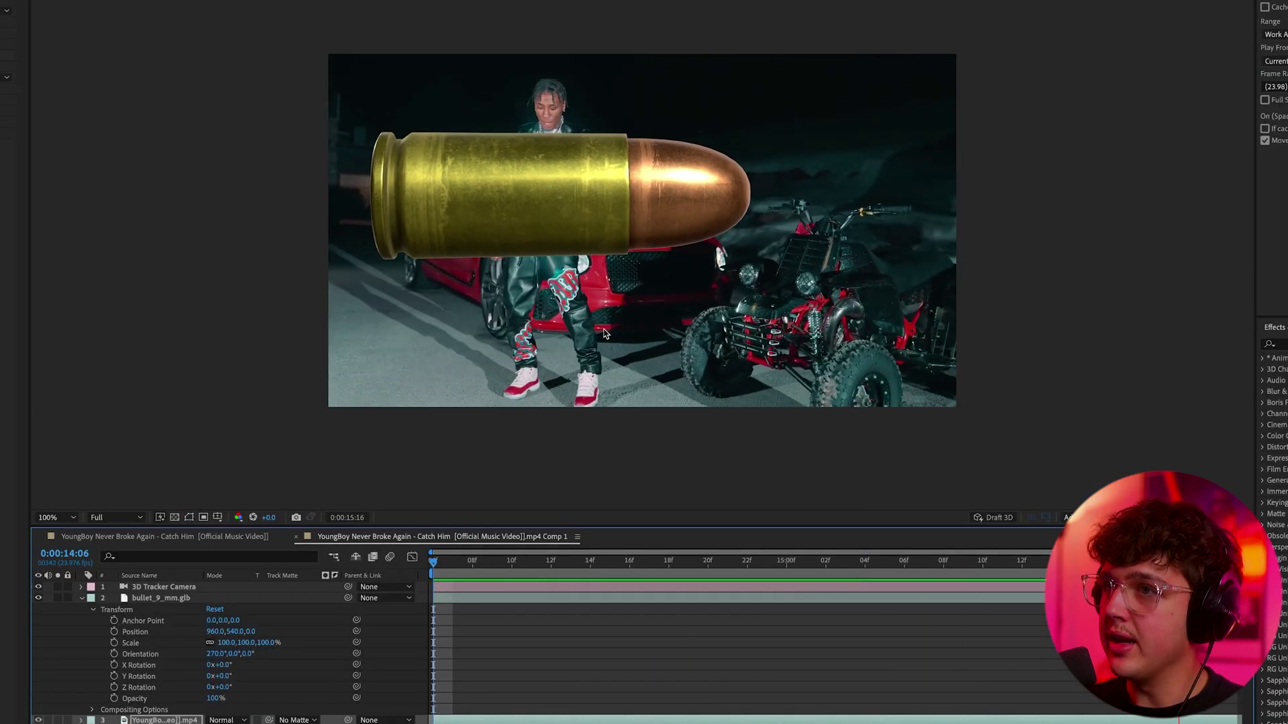
# Try pushing the bullet back to a Z position of about 5128 and preview the shot.
pyautogui.press('space')
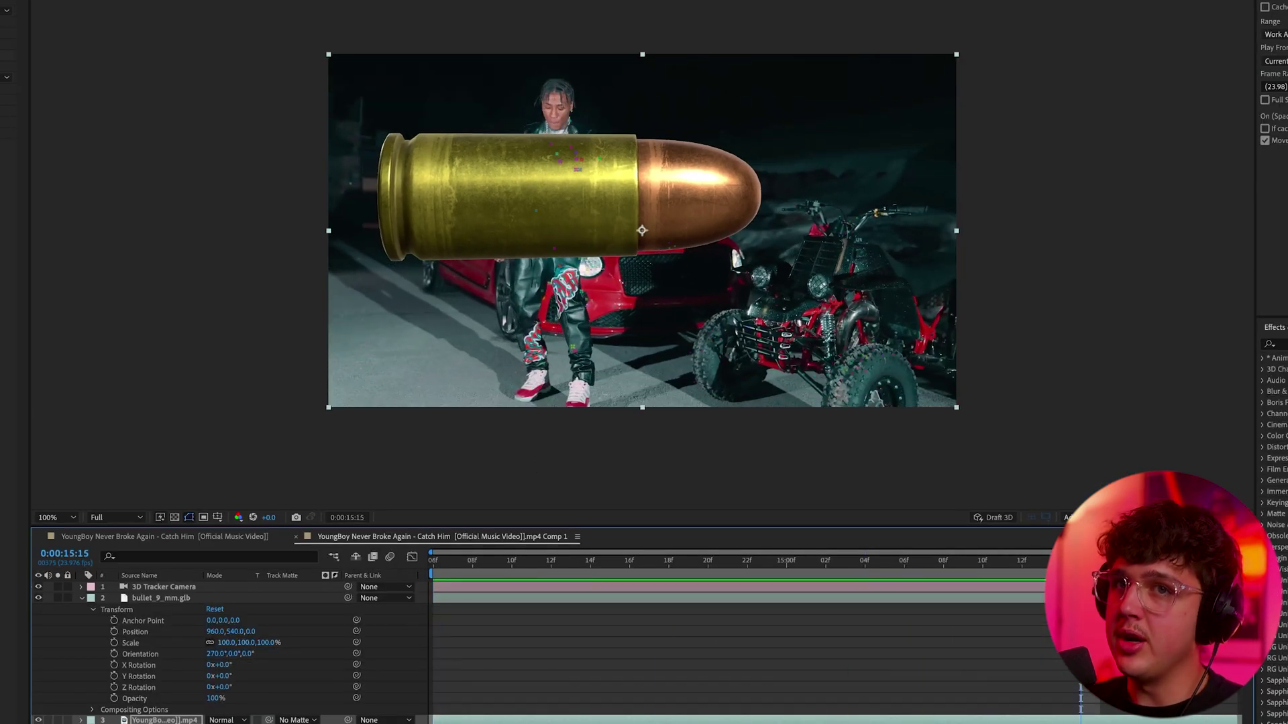
pyautogui.press('Home')
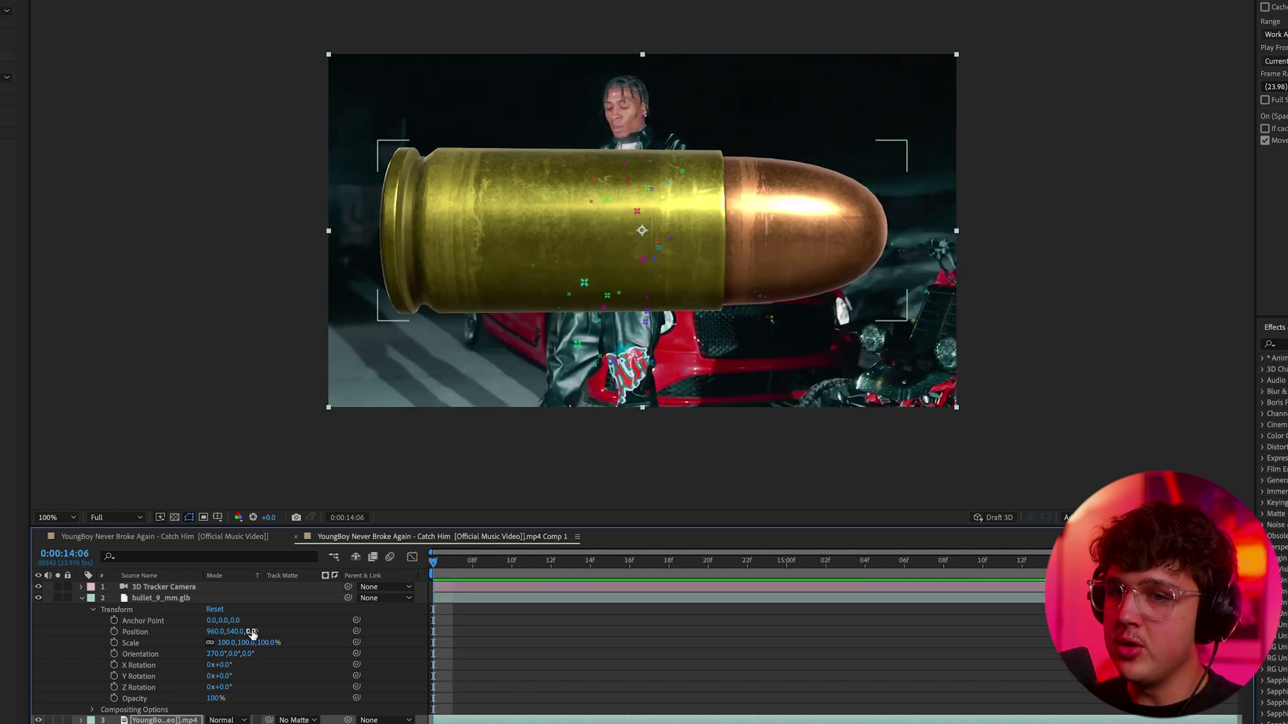
pyautogui.moveTo(255, 631); pyautogui.dragTo(405, 672)
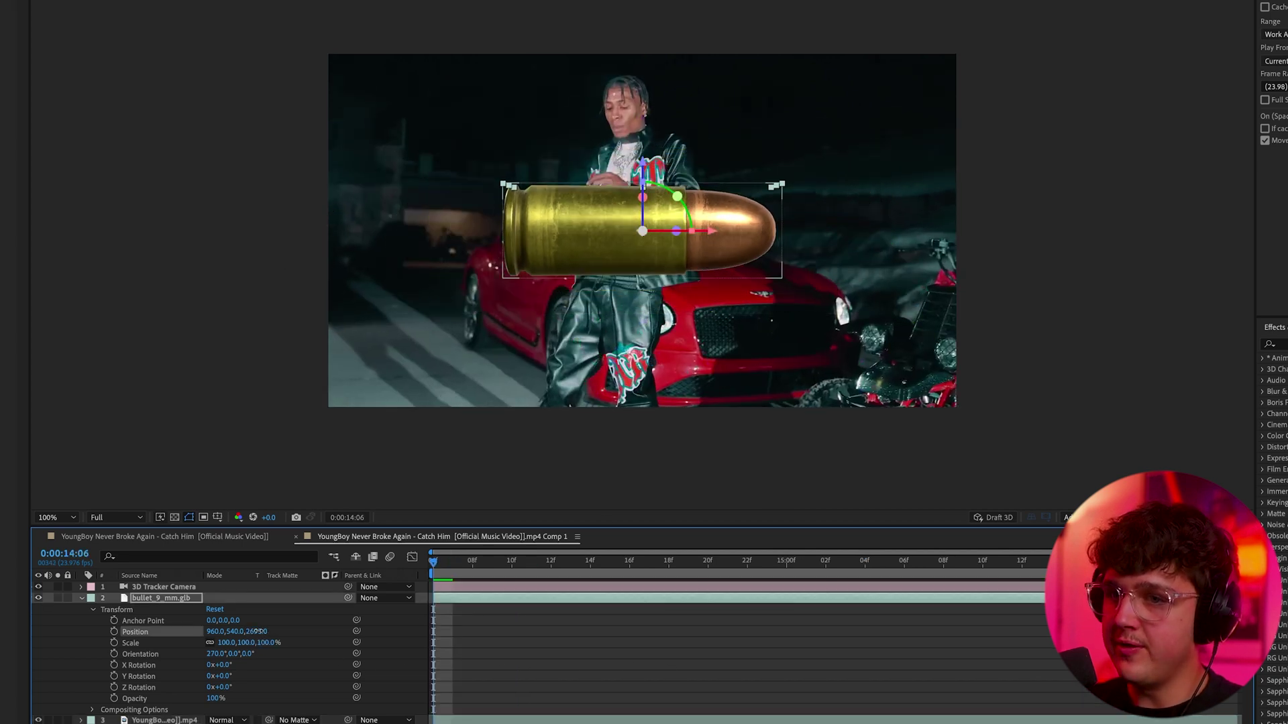
pyautogui.moveTo(259, 634); pyautogui.dragTo(389, 637)
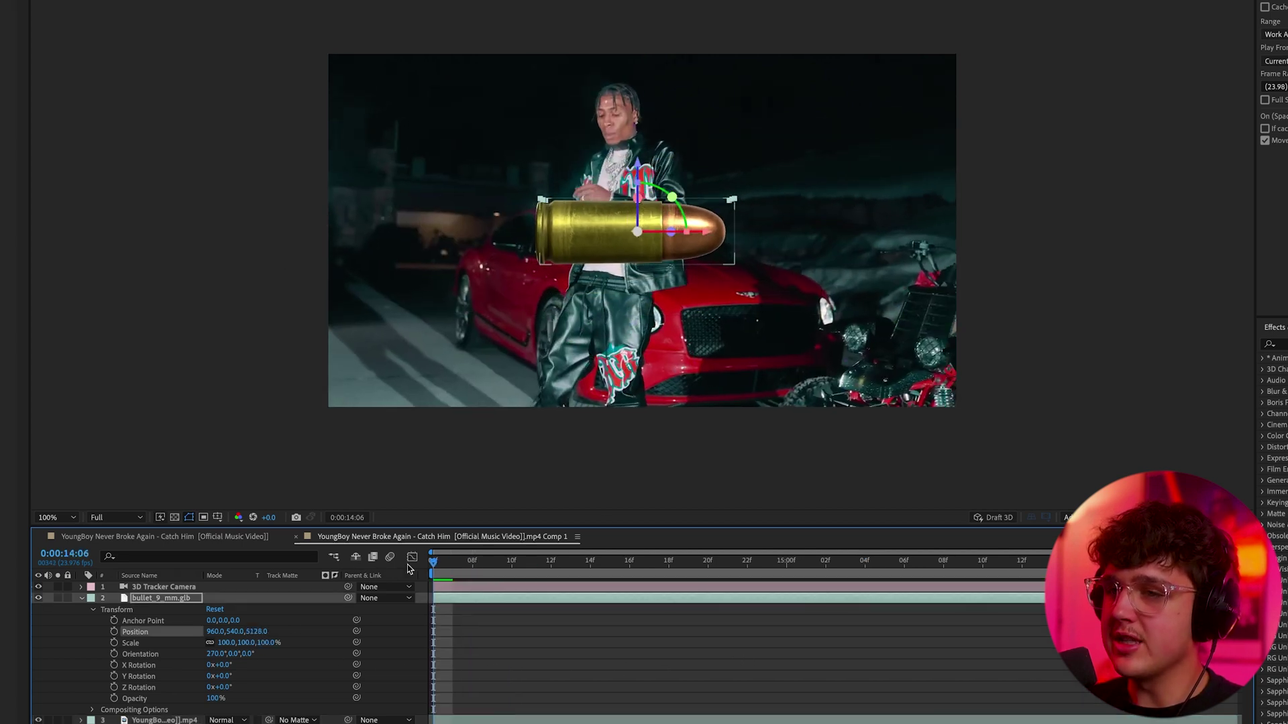
pyautogui.press('space')
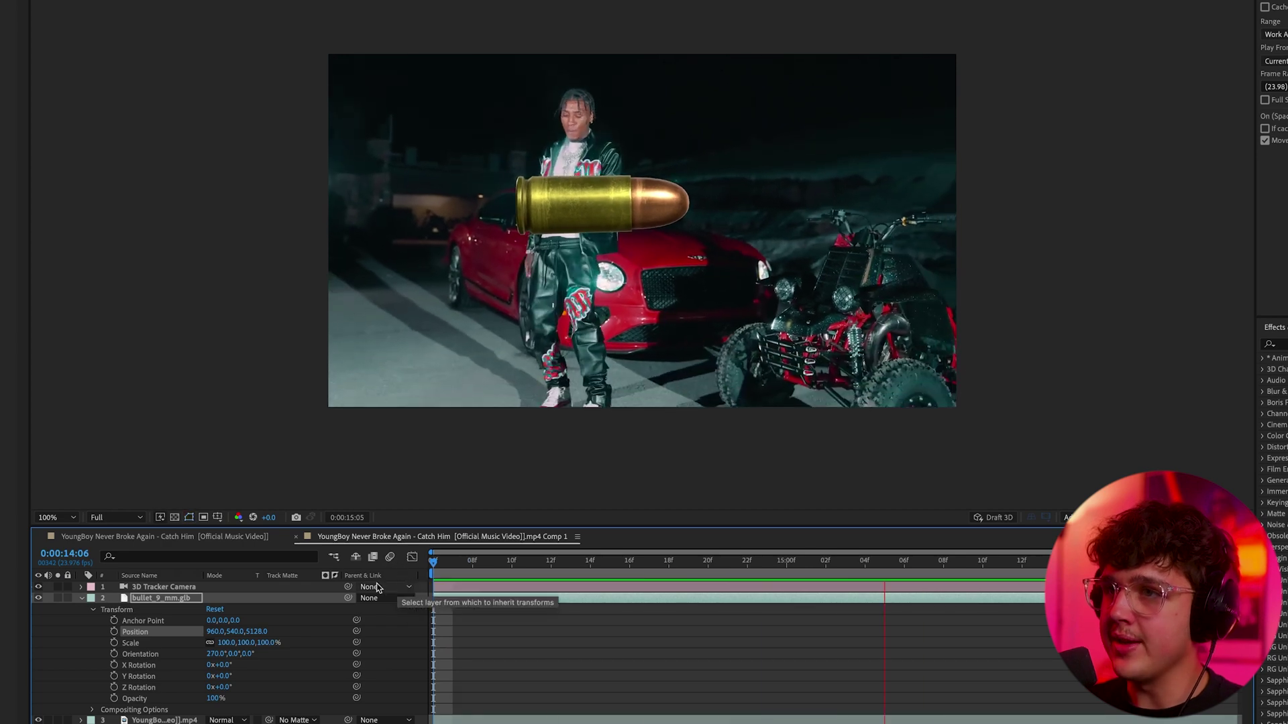
pyautogui.press('space')
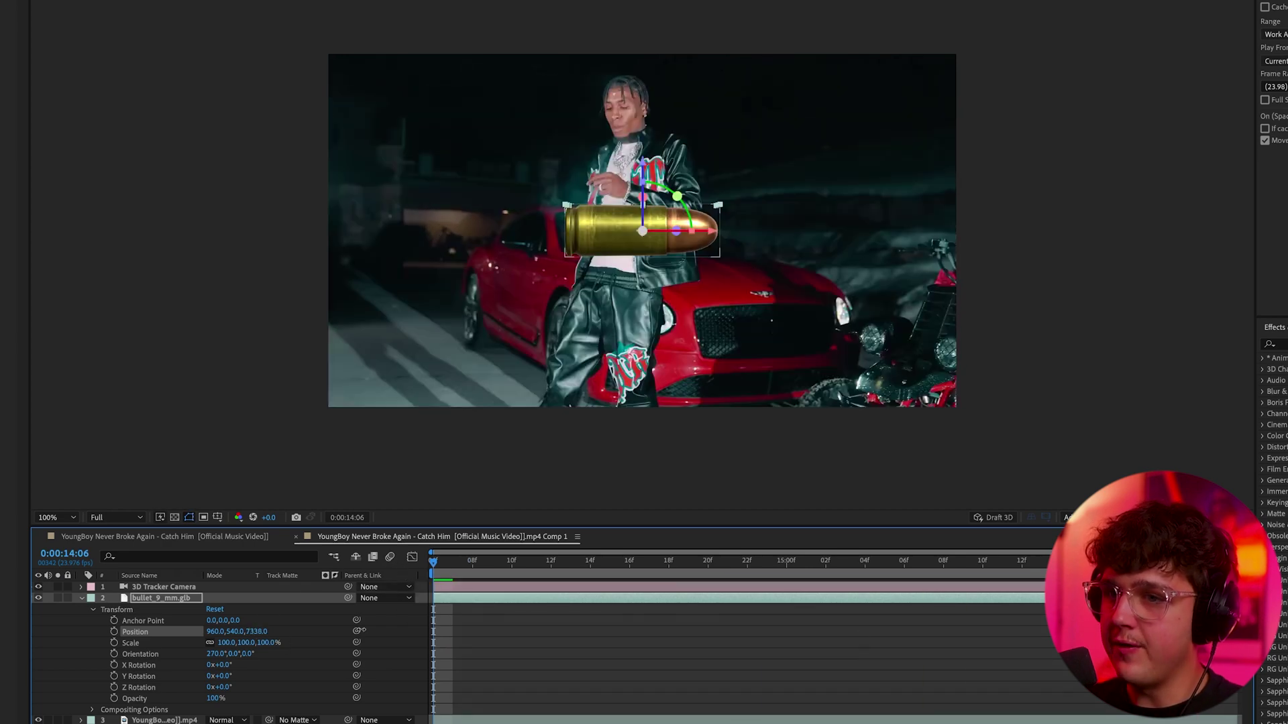
# Scale the bullet down to 19% and move it to the upper left of the shot, beside the man's head.
pyautogui.moveTo(396, 614); pyautogui.dragTo(161, 653)
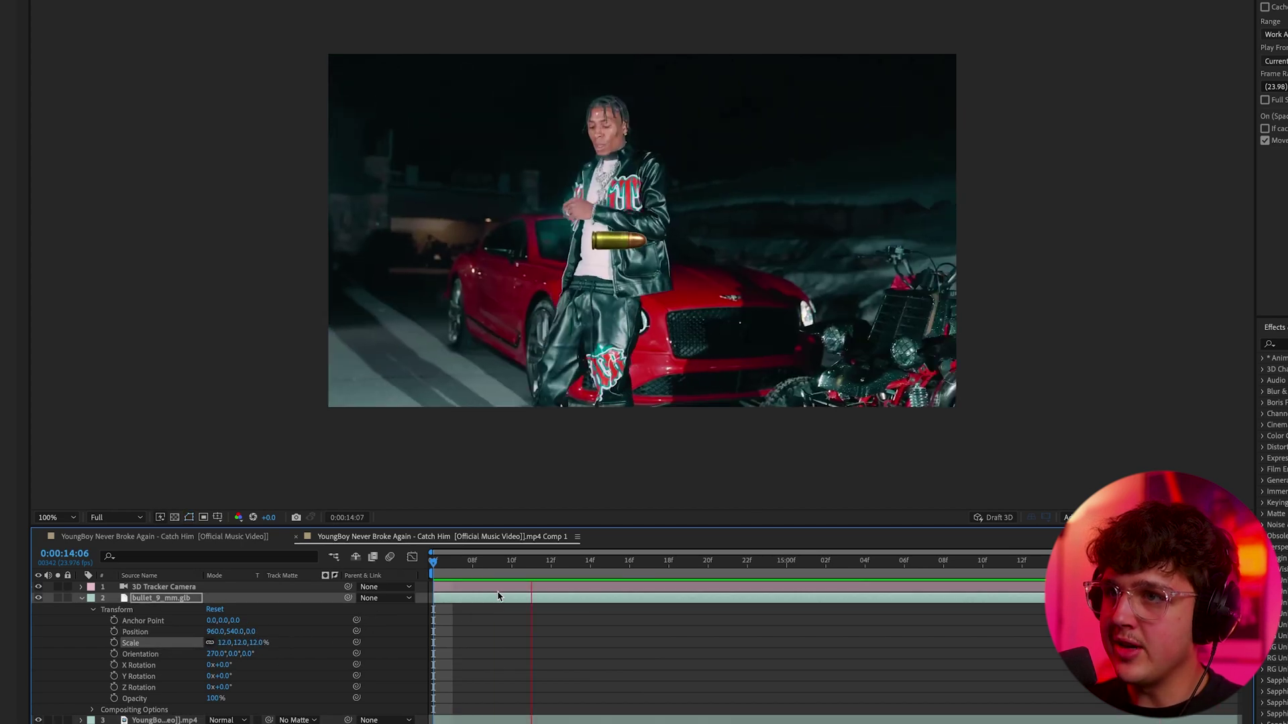
pyautogui.press('space')
pyautogui.click(588, 234)
pyautogui.moveTo(588, 235); pyautogui.dragTo(448, 151)
# Duplicate the bullet layer three times.
pyautogui.click(176, 599)
pyautogui.hotkey('ctrl', 'd')
pyautogui.hotkey('ctrl', 'd')
pyautogui.hotkey('ctrl', 'd')
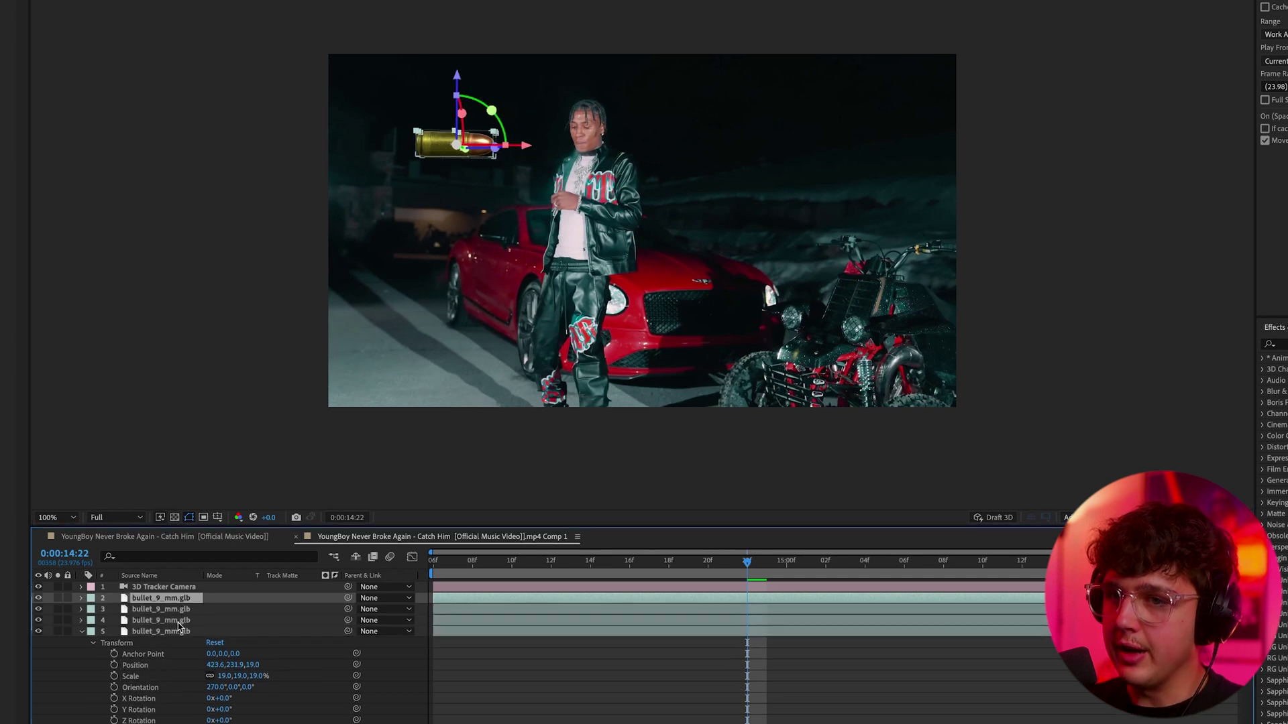
# Rotate the three bullet copies to different angles, spread them over the other corners around the man, and preview the shot.
pyautogui.press('w')
pyautogui.moveTo(457, 96); pyautogui.dragTo(461, 93)
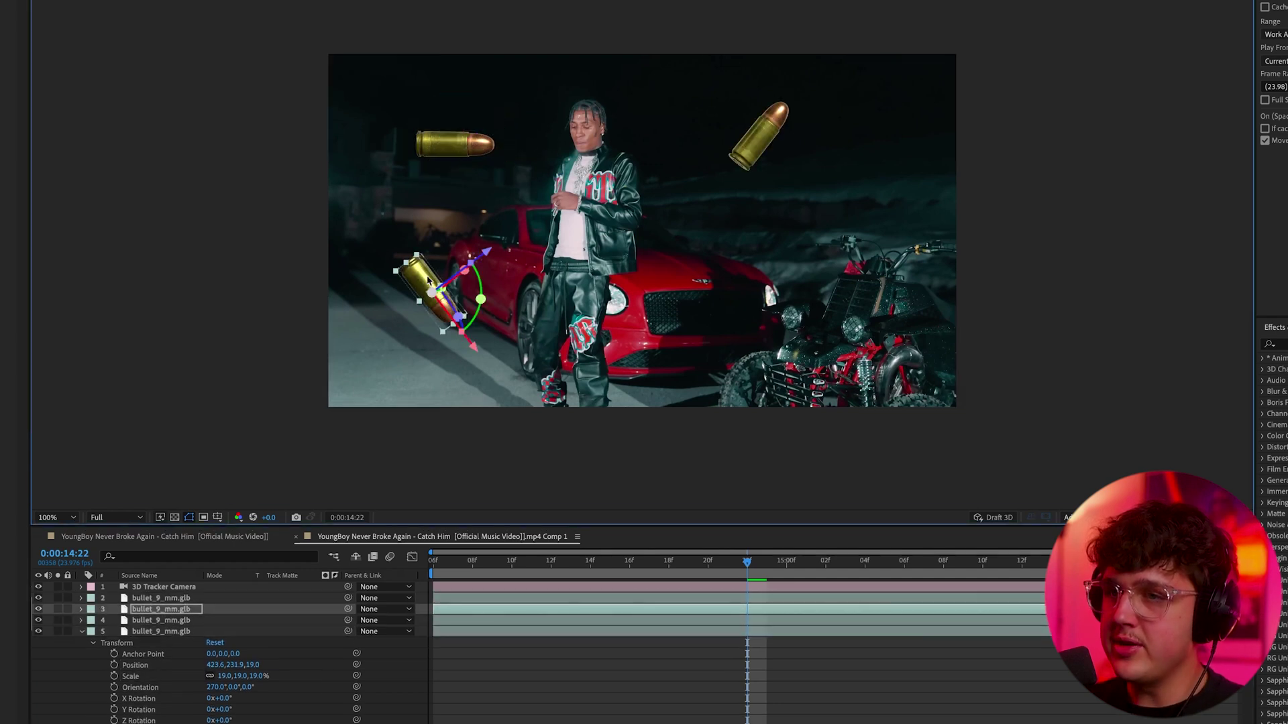
pyautogui.moveTo(440, 297); pyautogui.dragTo(395, 315)
pyautogui.click(671, 254)
pyautogui.moveTo(671, 255); pyautogui.dragTo(698, 309)
pyautogui.press('space')
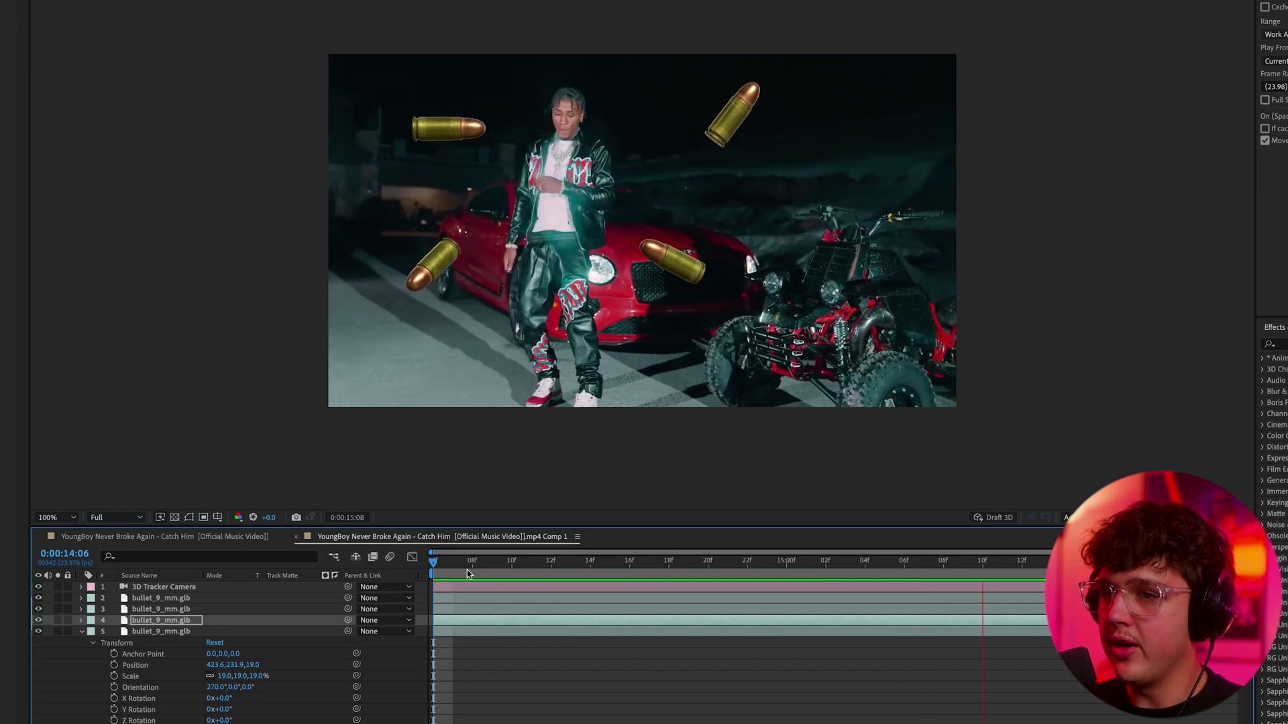
pyautogui.press('space')
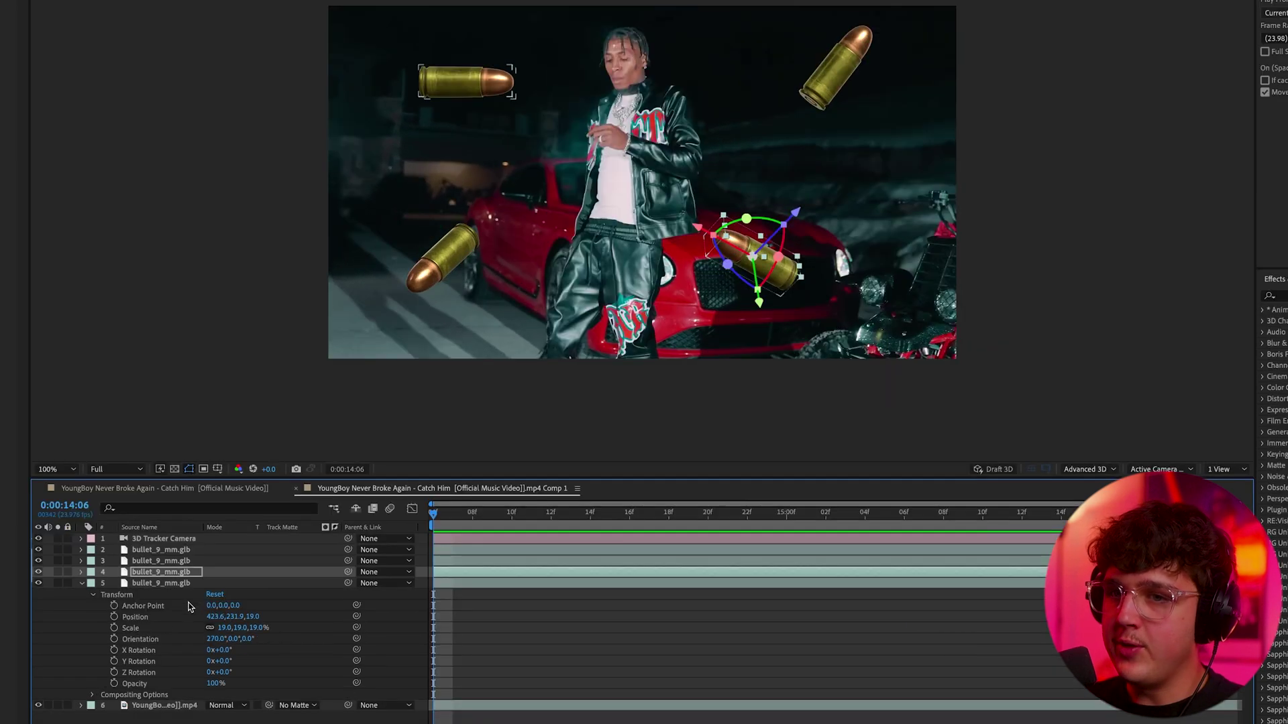
# Keyframe the upper-left bullet's X, Y and Z Rotation from 0° at 0:00:14:06 to 18°, 34° and 9° at 0:00:15:22, and preview it.
pyautogui.click(114, 650)
pyautogui.click(114, 660)
pyautogui.click(114, 672)
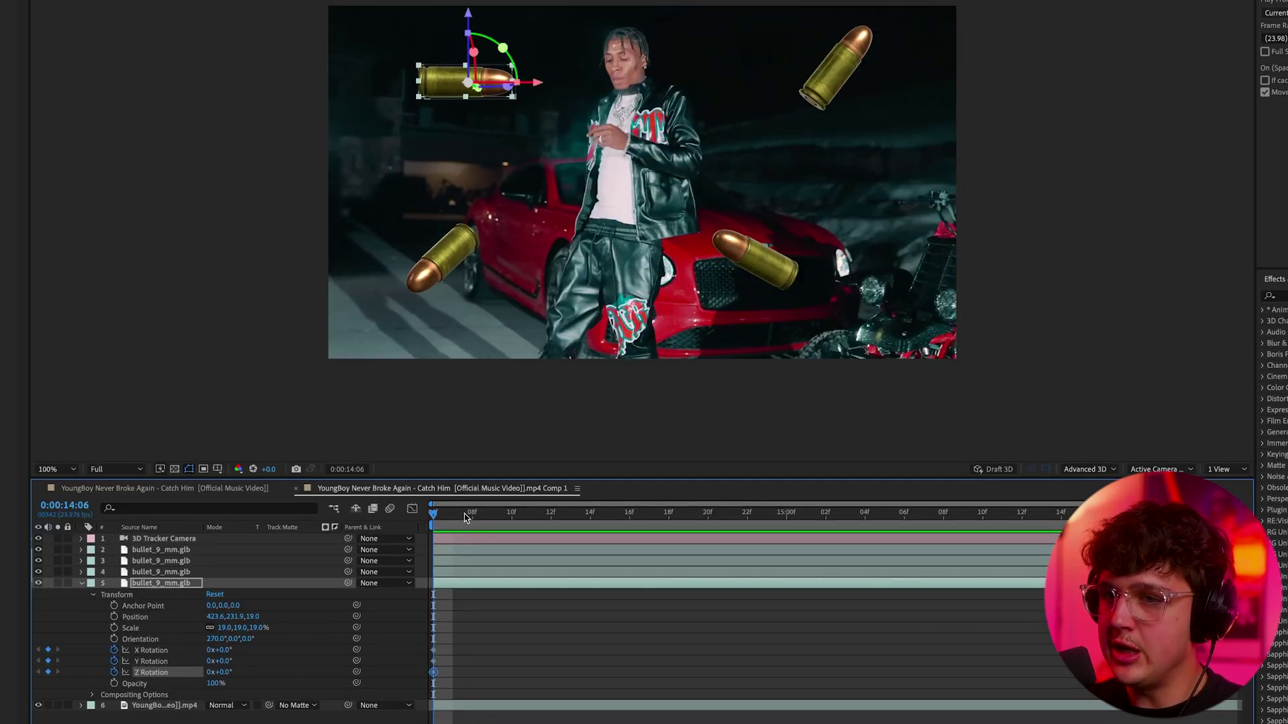
pyautogui.press('space')
pyautogui.press('space')
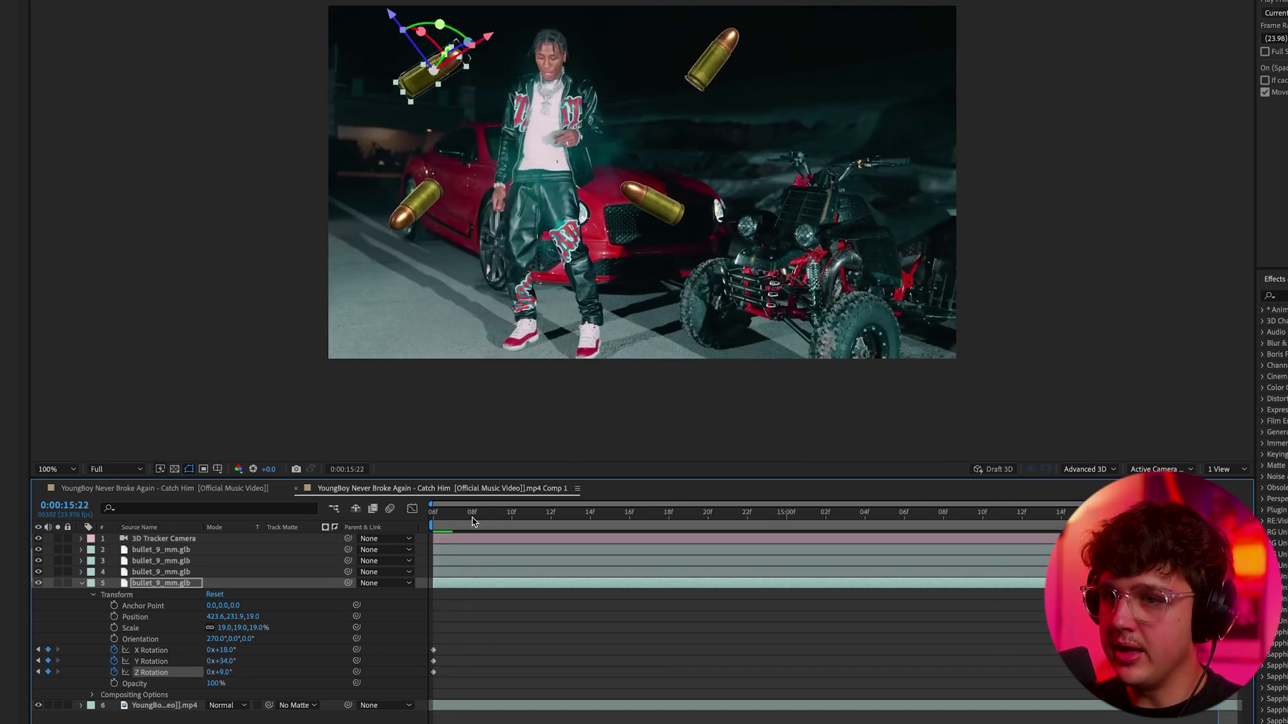
pyautogui.press('Home')
pyautogui.press('space')
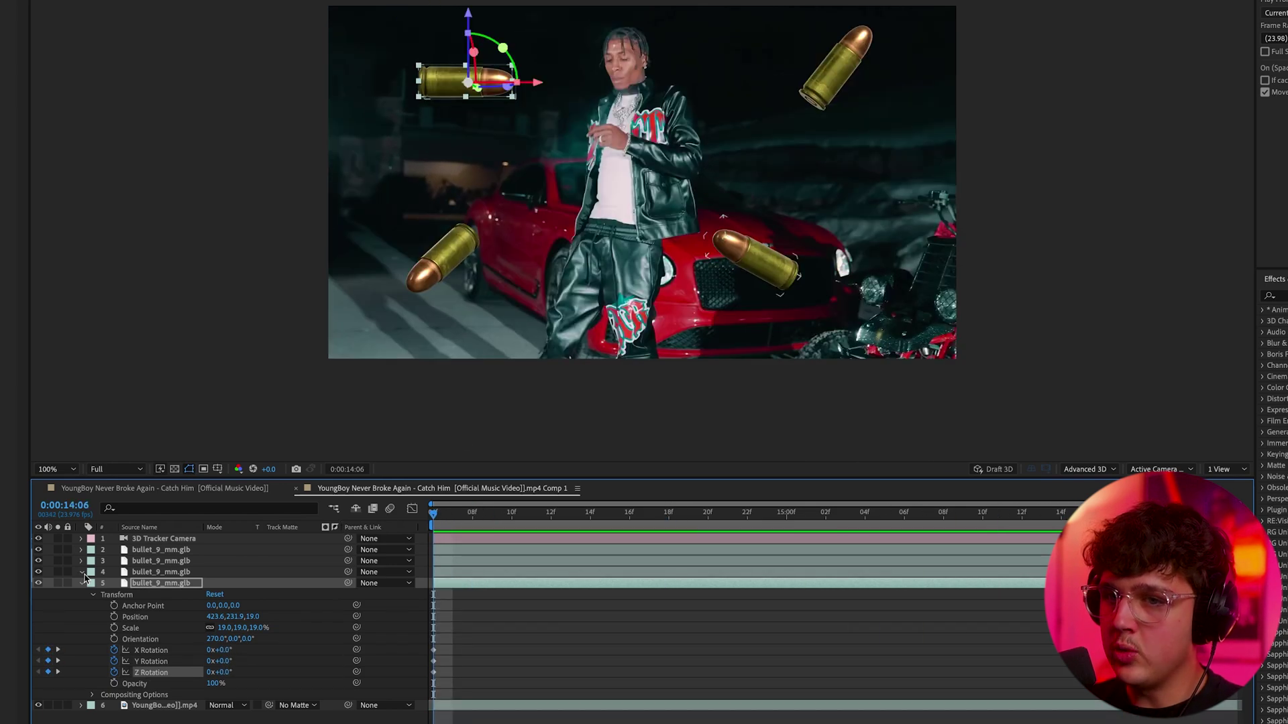
# Animate the X, Y and Z Rotation of the bullet in front of the car's grille from 0:00:14:06 to 0:00:15:22.
pyautogui.click(81, 572)
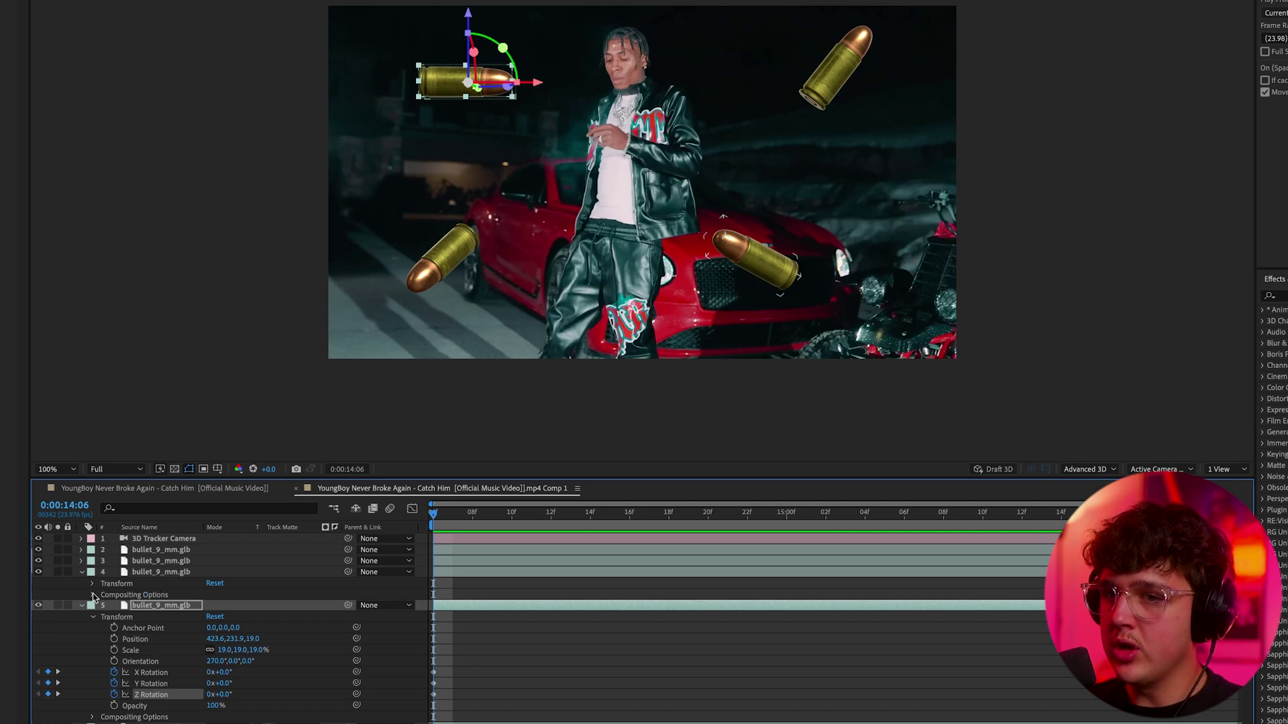
pyautogui.click(93, 586)
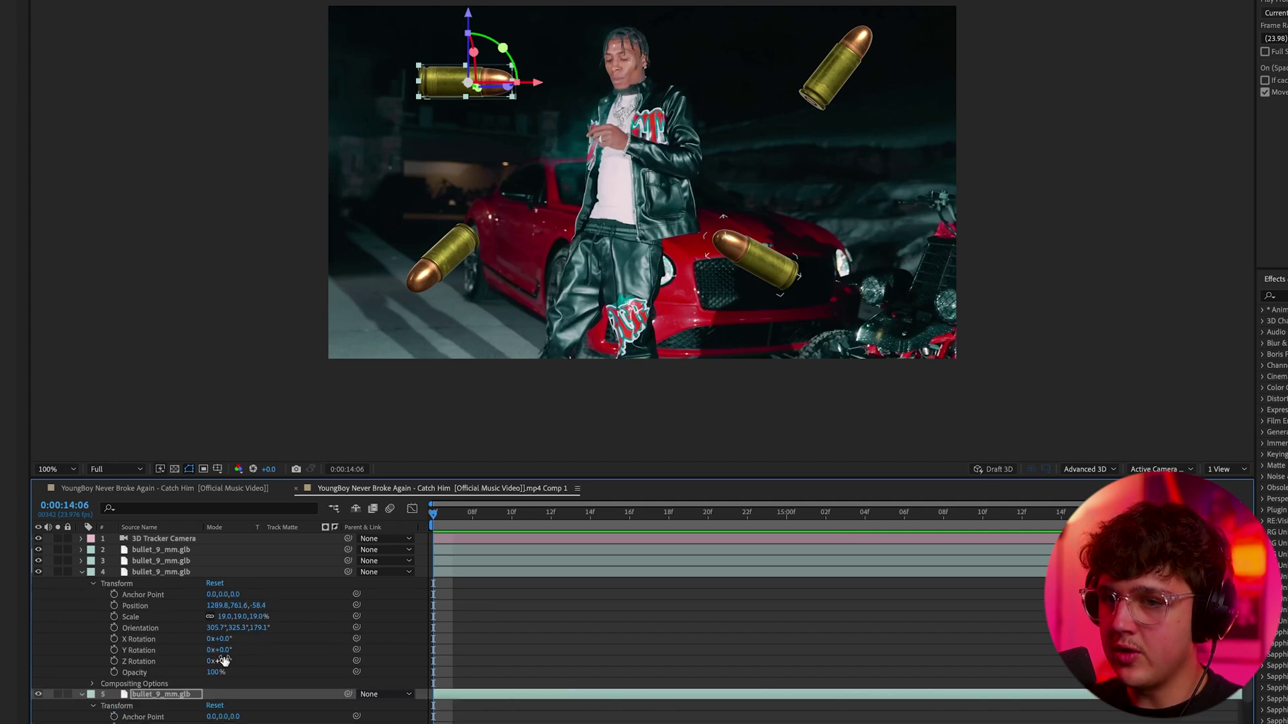
pyautogui.click(151, 661)
pyautogui.click(747, 514)
pyautogui.press('End')
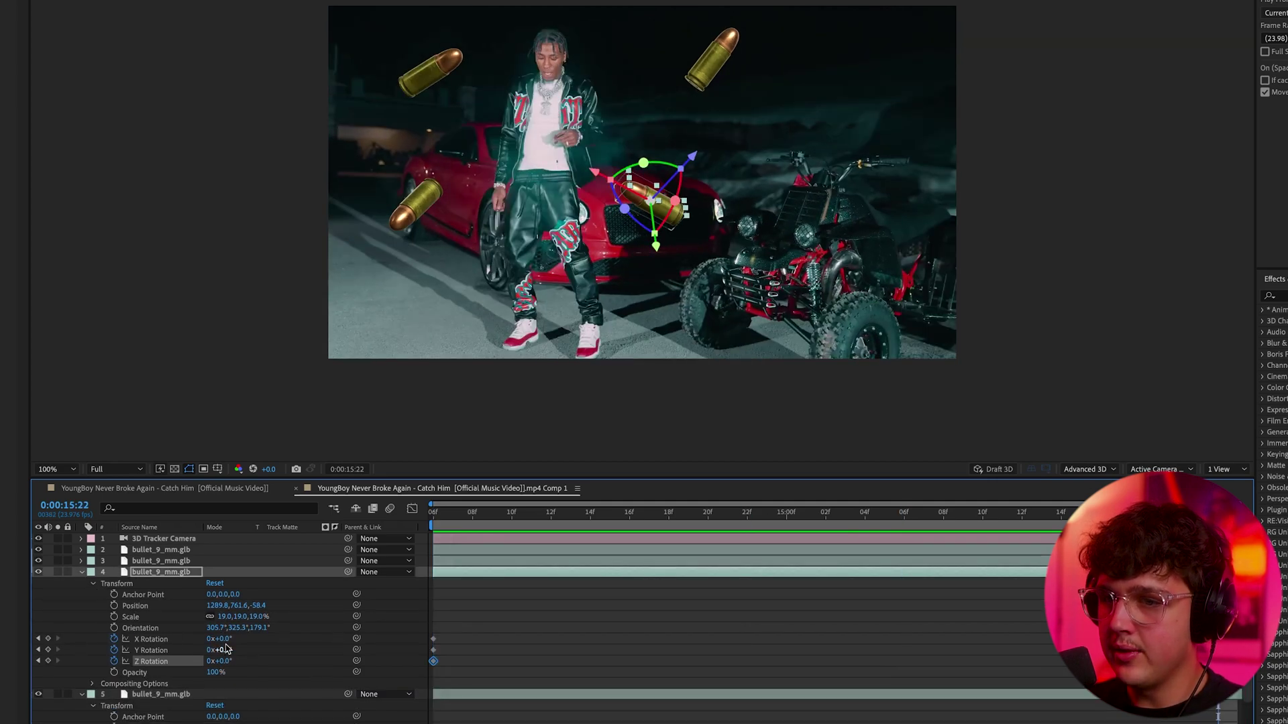
# Set starting X, Y and Z Rotation keyframes at 0:00:14:06 on the lower-left bullet and animate a slight turn by 0:00:15:22.
pyautogui.click(81, 561)
pyautogui.click(94, 573)
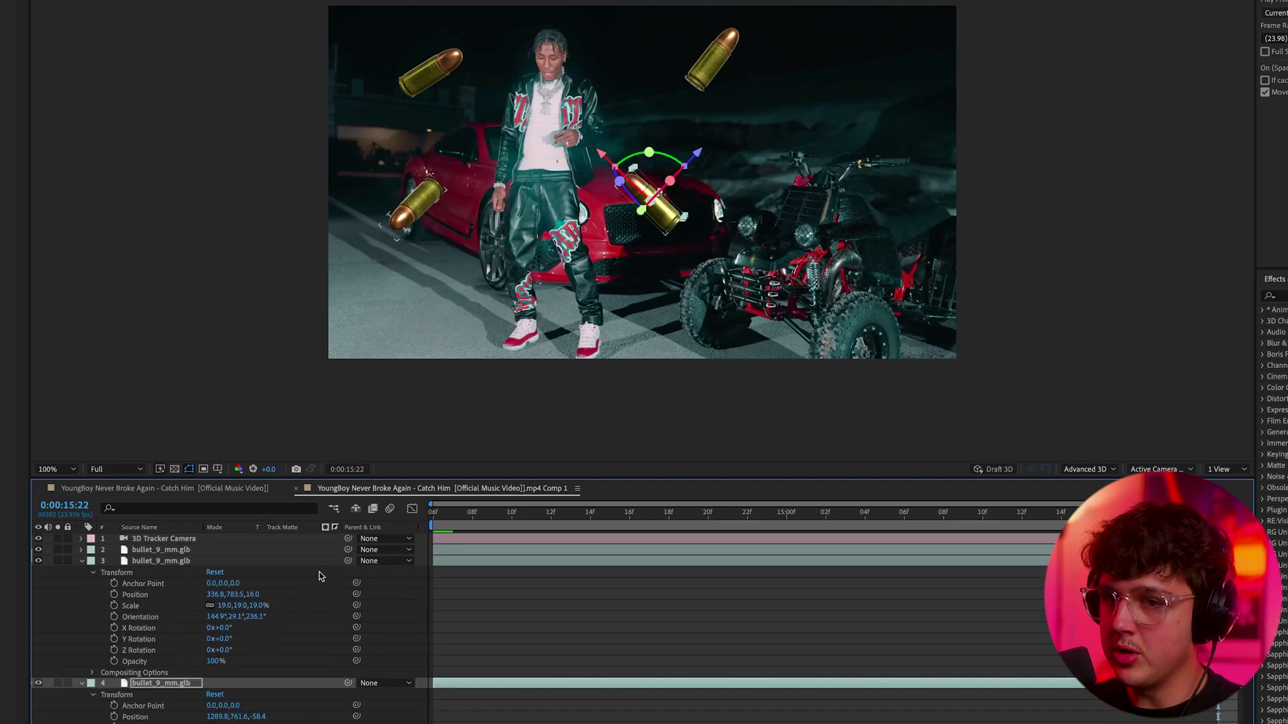
pyautogui.press('pageup')
pyautogui.press('pageup')
pyautogui.click(144, 627)
pyautogui.hotkey('alt', 'shift', 'r')
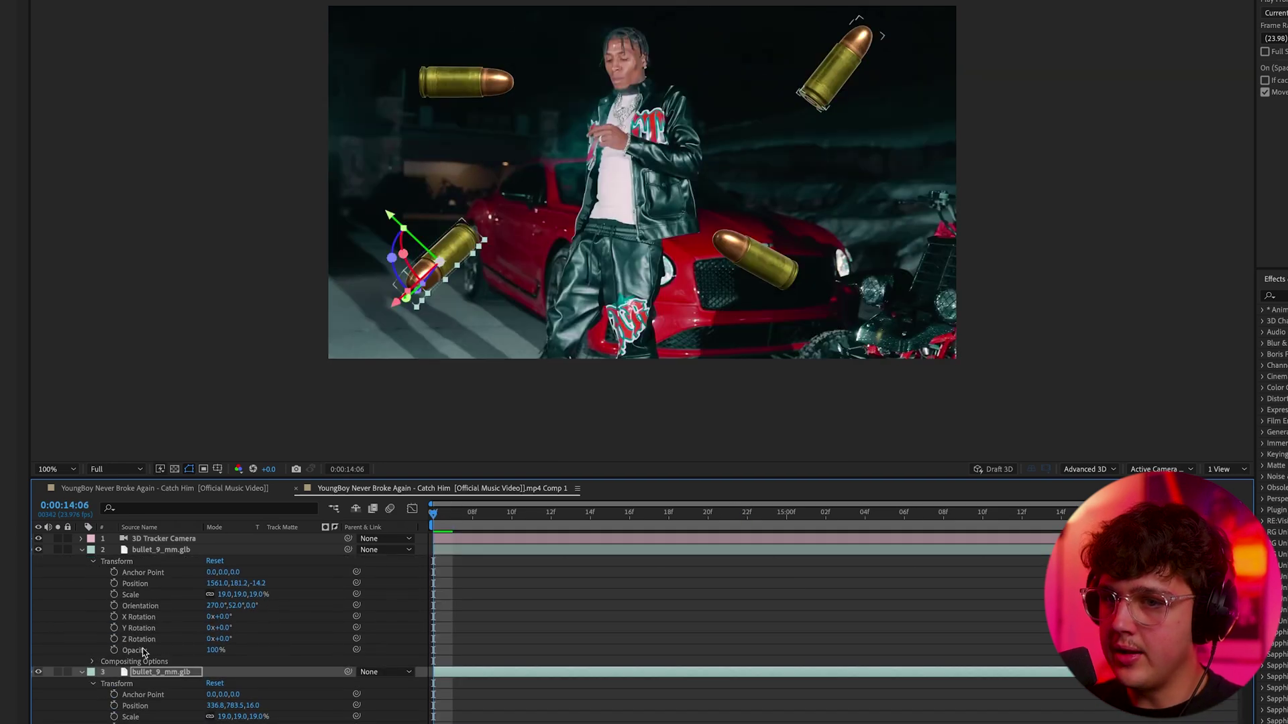
# Animate the upper-right bullet's X, Y and Z Rotation between the first and last frames, and preview all four spinning bullets.
pyautogui.click(114, 643)
pyautogui.hotkey('alt', 'shift', 'r')
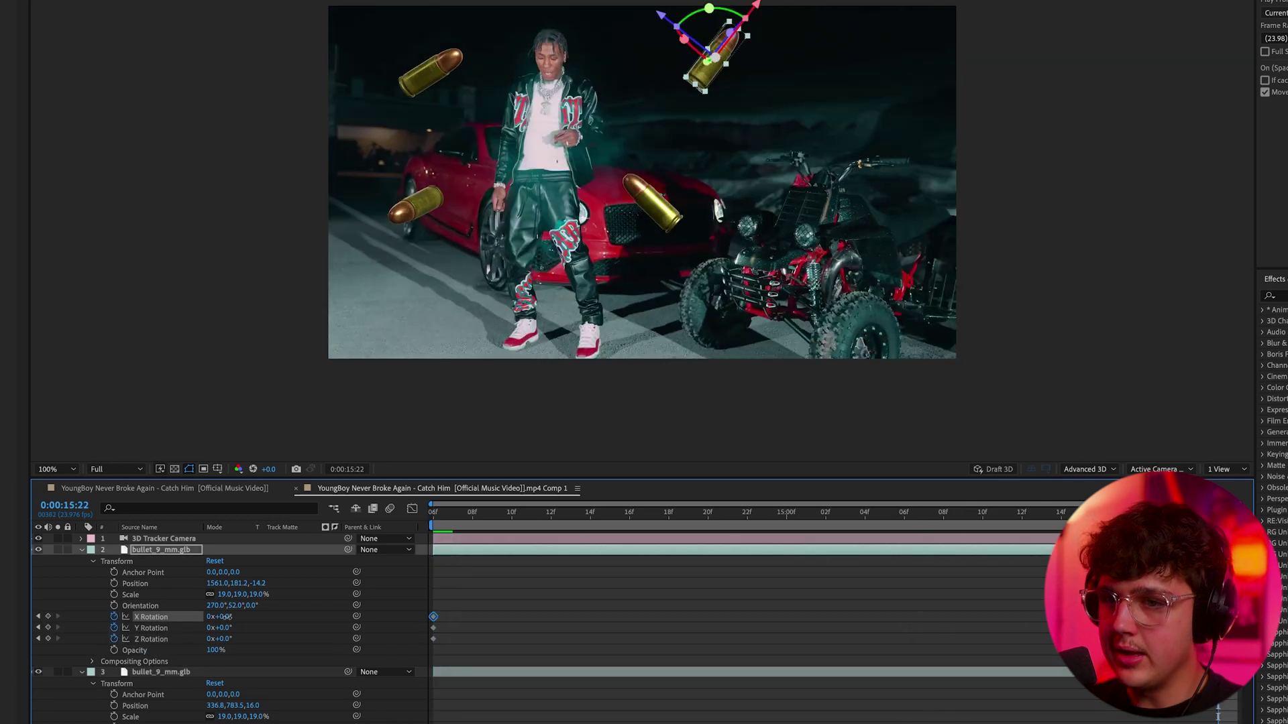
pyautogui.moveTo(228, 633); pyautogui.dragTo(226, 638)
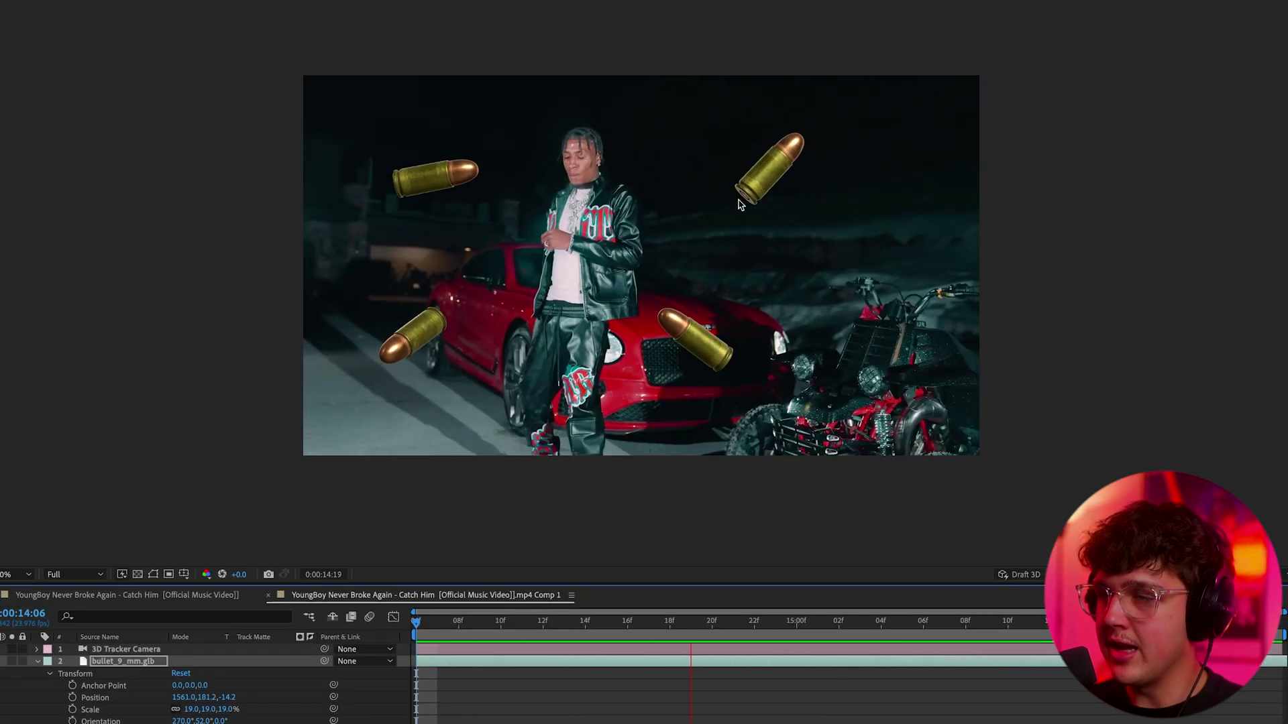
pyautogui.press('space')
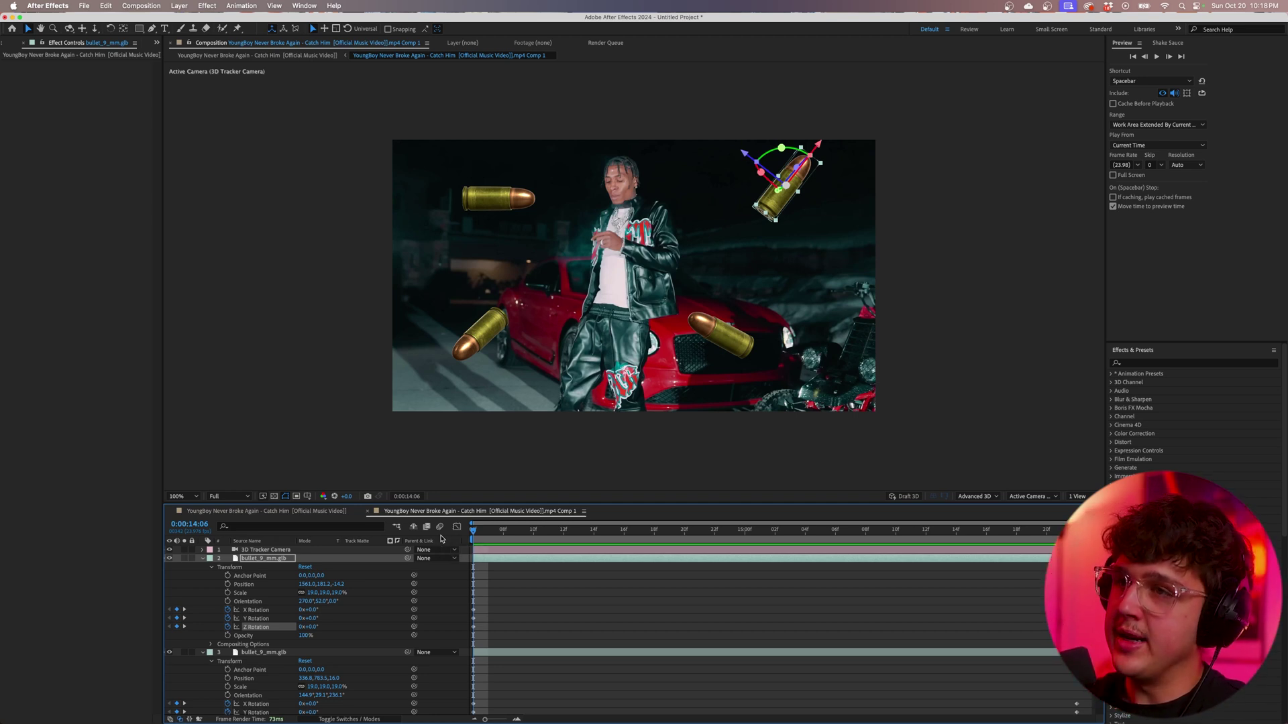
pyautogui.moveTo(483, 540); pyautogui.dragTo(768, 530)
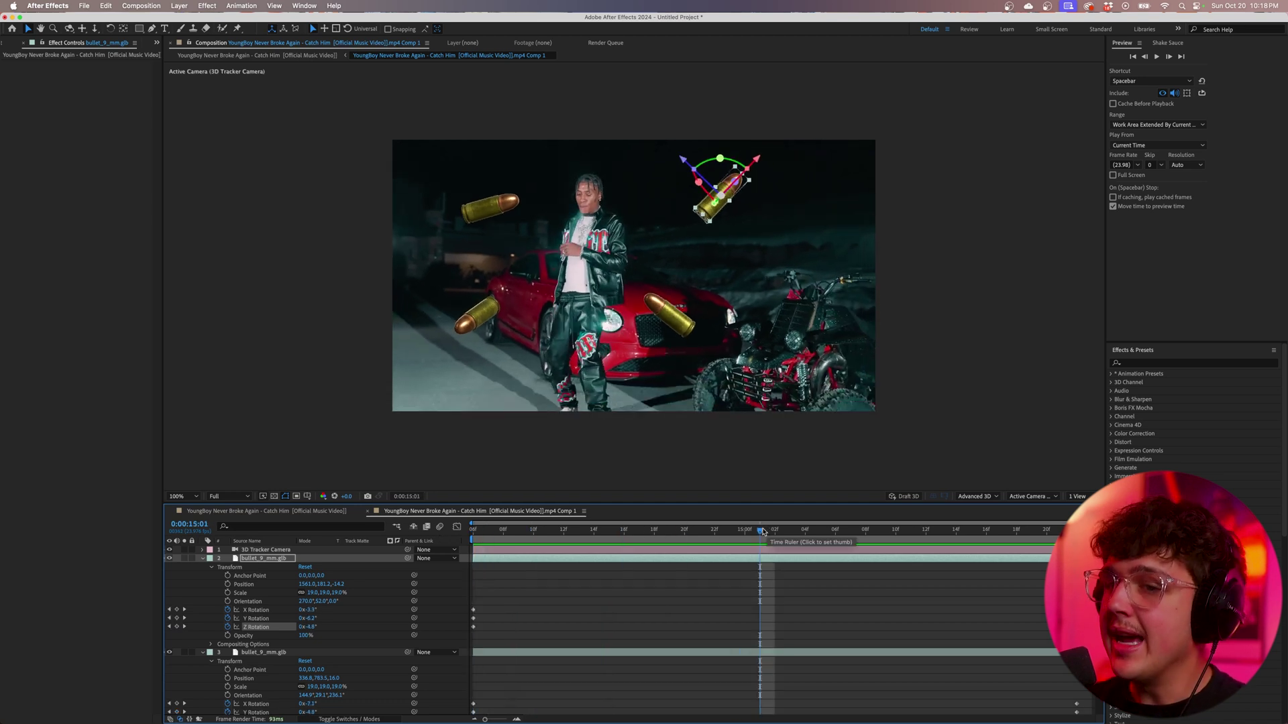
# Create a white 1920 x 1080 px solid named Bullets above the footage in the second composition.
pyautogui.click(204, 559)
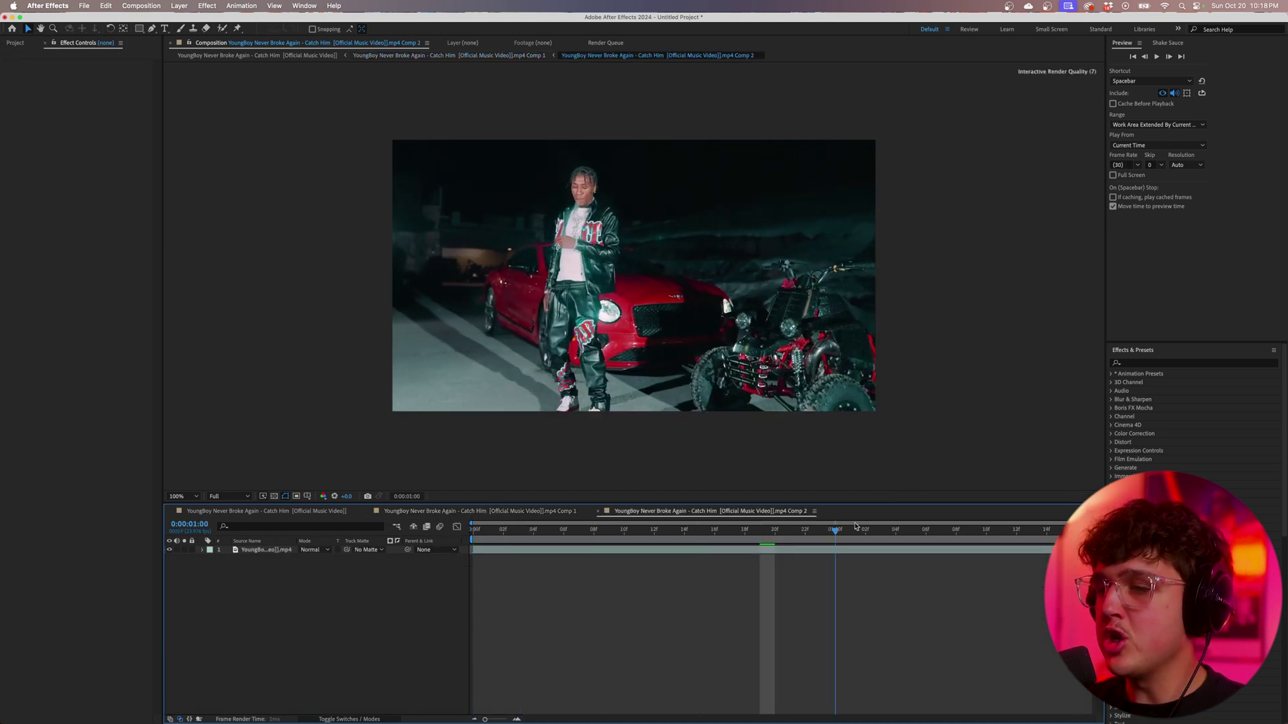
pyautogui.click(888, 532)
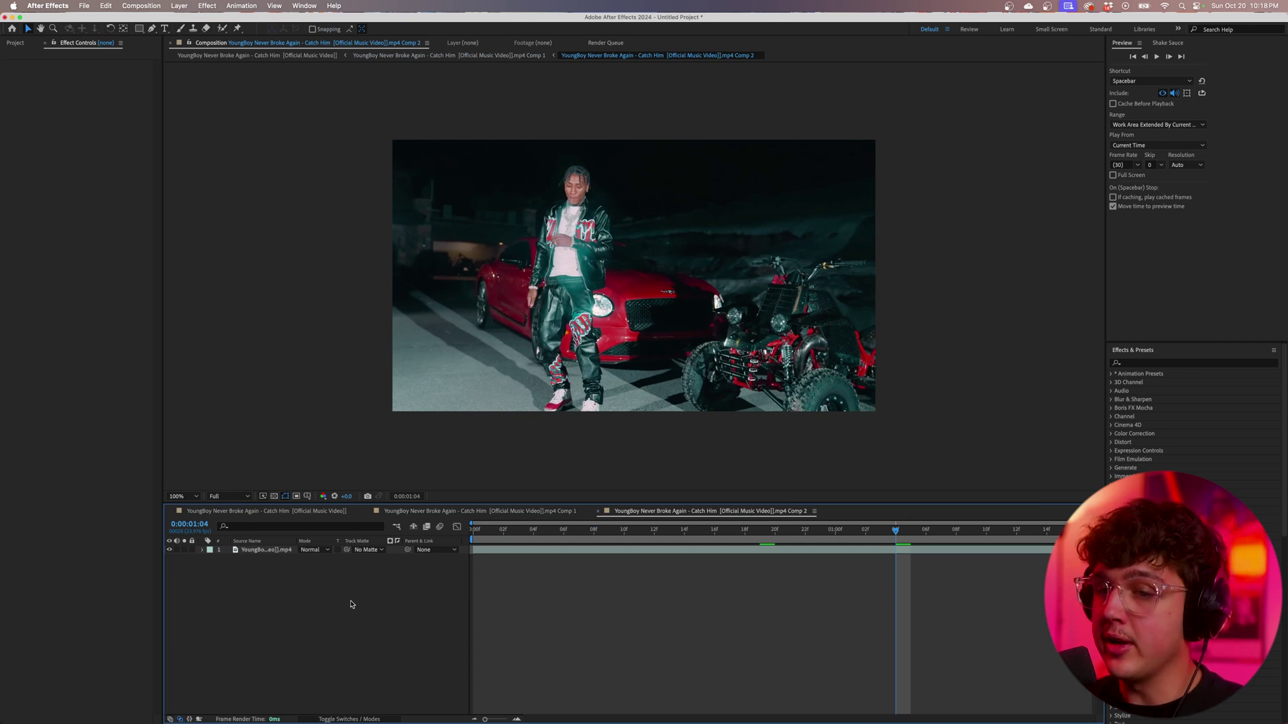
pyautogui.rightClick(240, 584)
pyautogui.moveTo(254, 592)
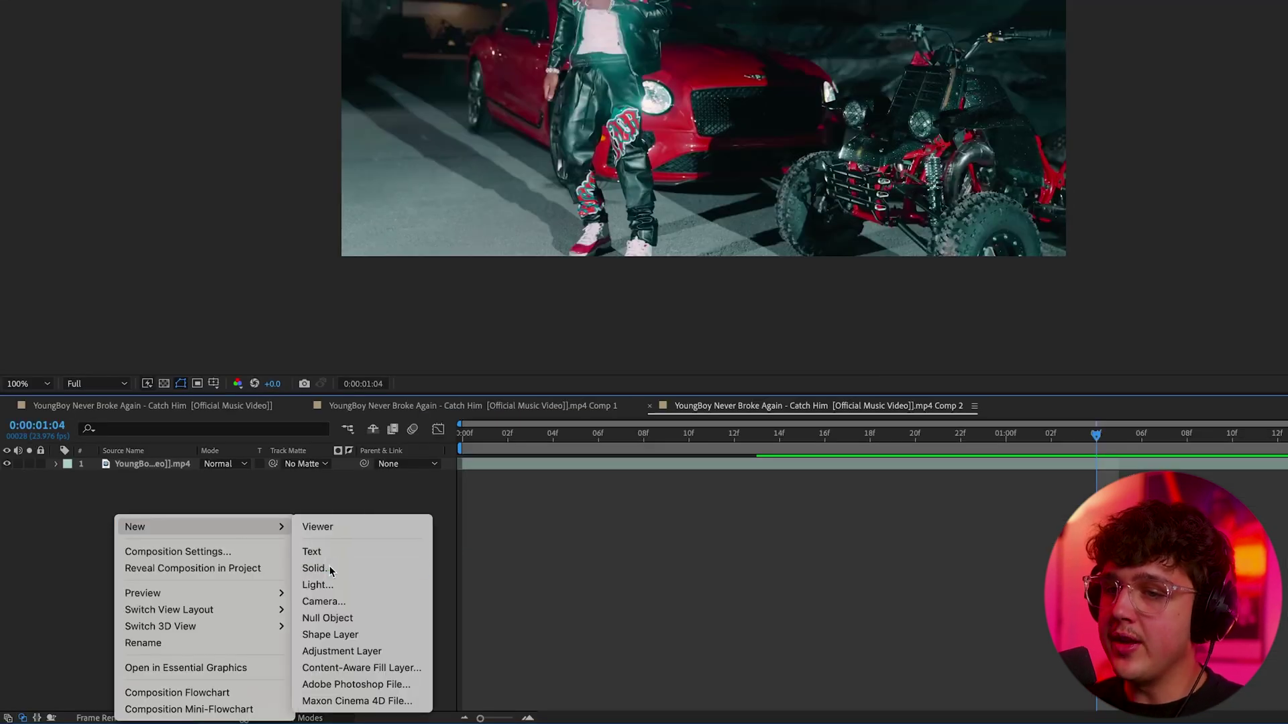
pyautogui.click(329, 569)
pyautogui.write('Bullets')
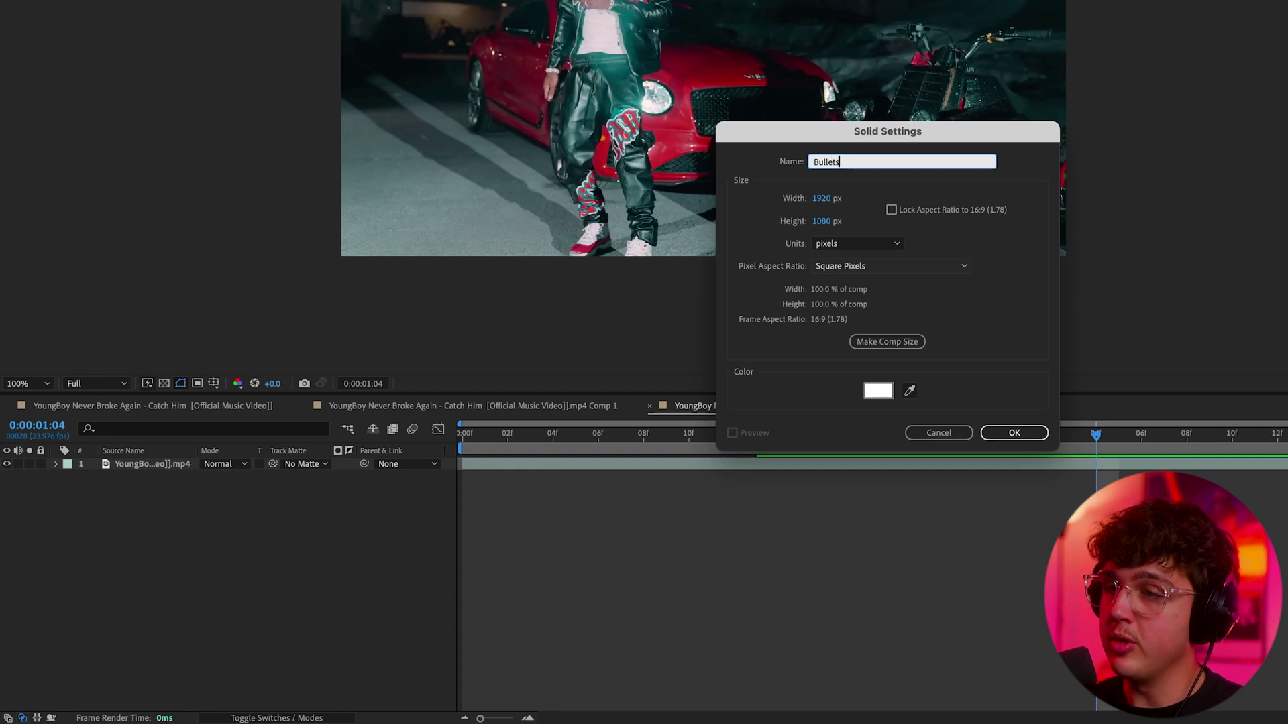
pyautogui.press('Return')
# Find the Video Copilot Element effect and apply it to the Bullets solid.
pyautogui.click(1129, 365)
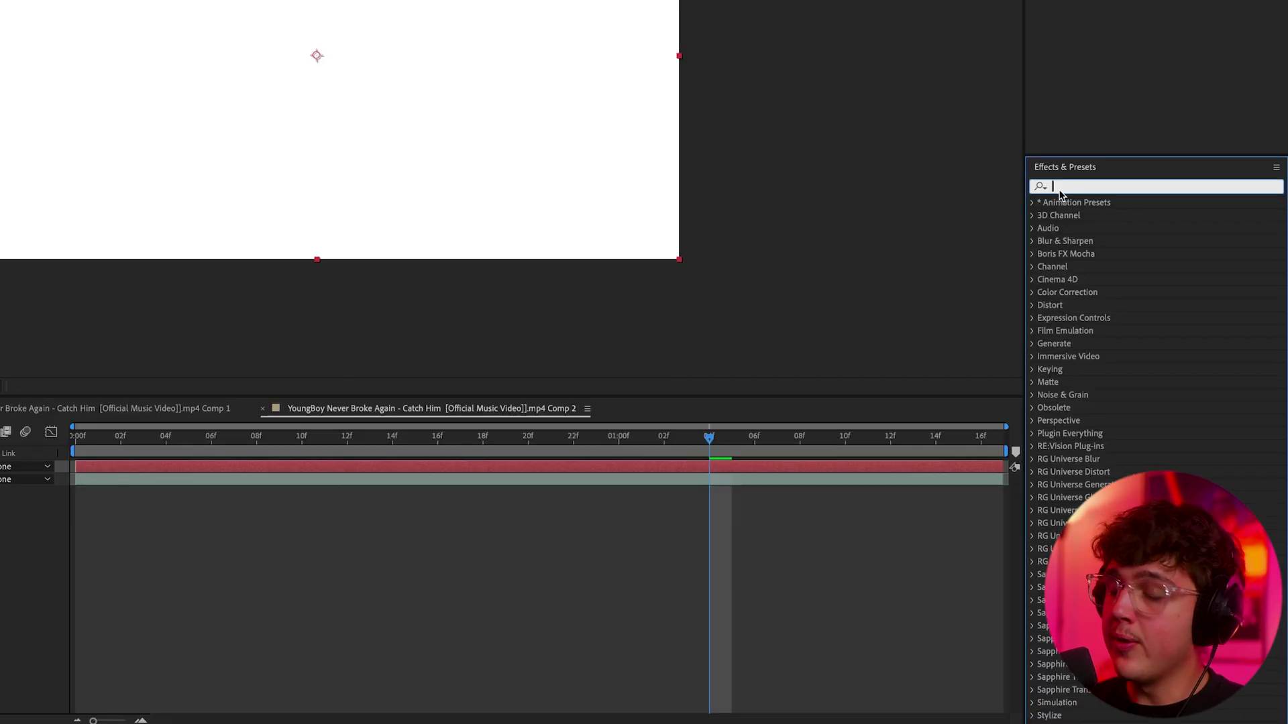
pyautogui.write('elem')
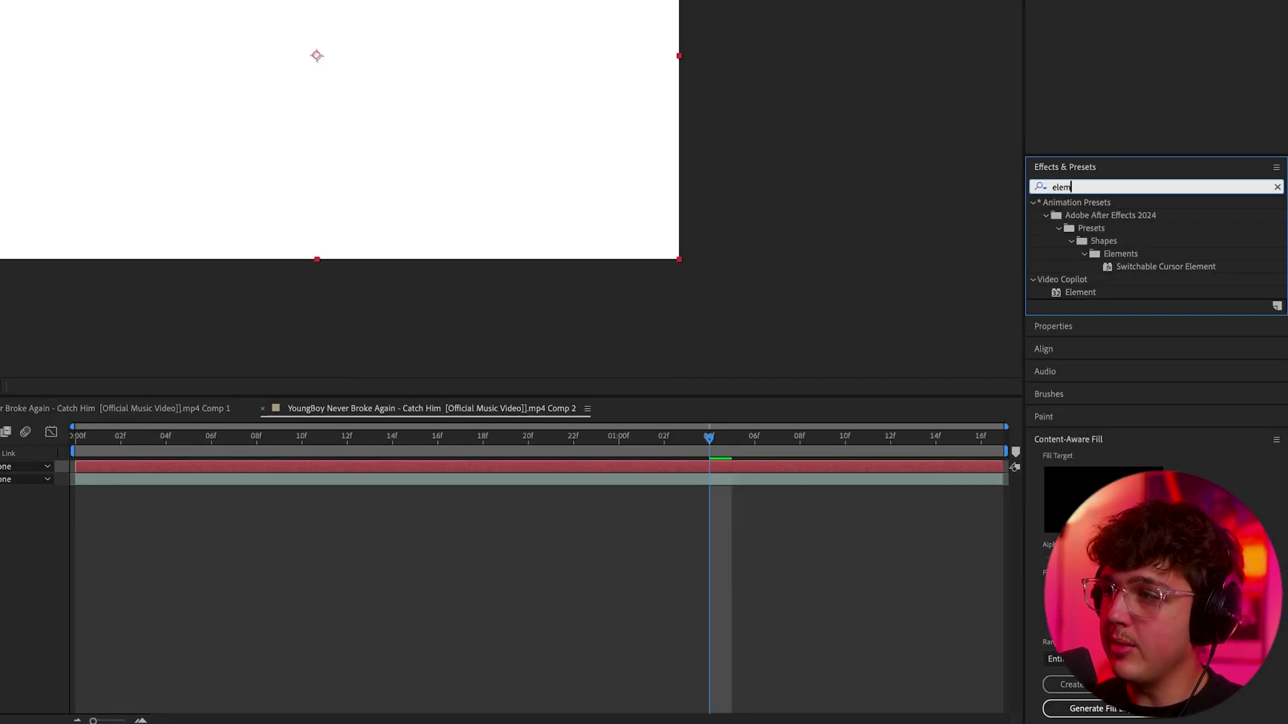
pyautogui.moveTo(1080, 292); pyautogui.dragTo(0, 466)
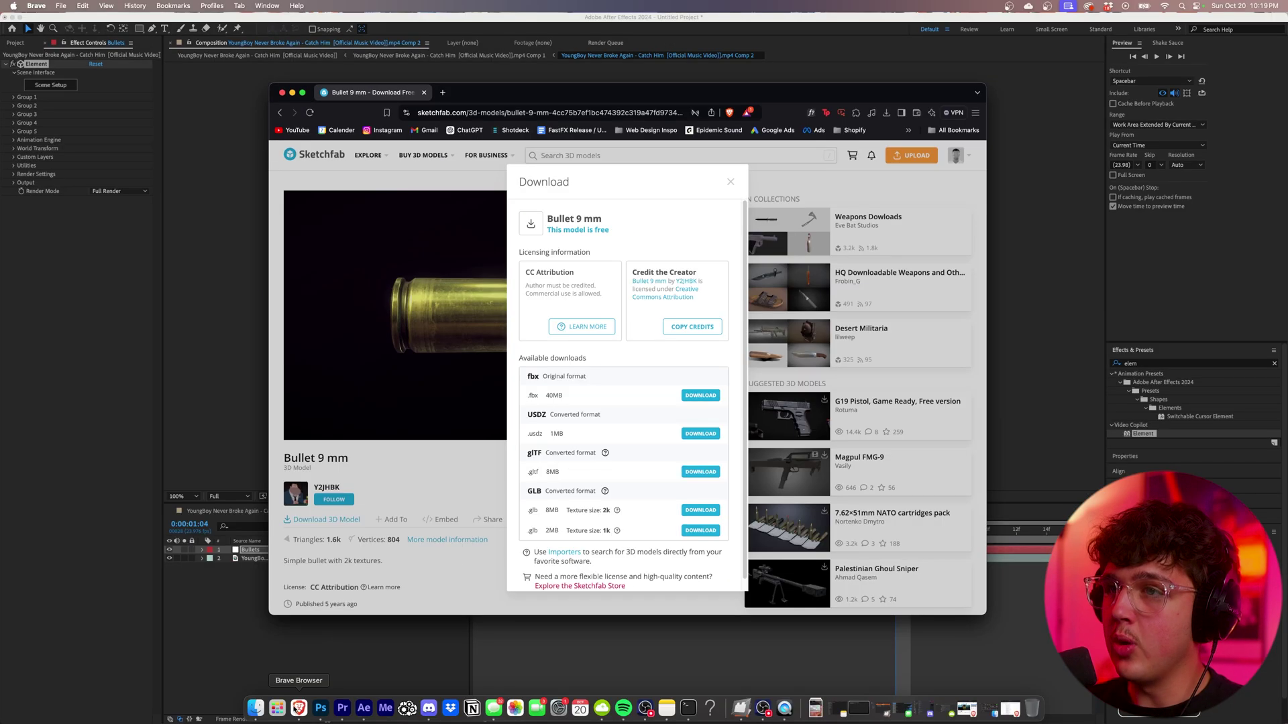
# Switch to the Brave browser, dismiss the Sketchfab download dialog, search for "turbosquid" in a new page and open the TurboSquid site.
pyautogui.press('Escape')
pyautogui.click(444, 94)
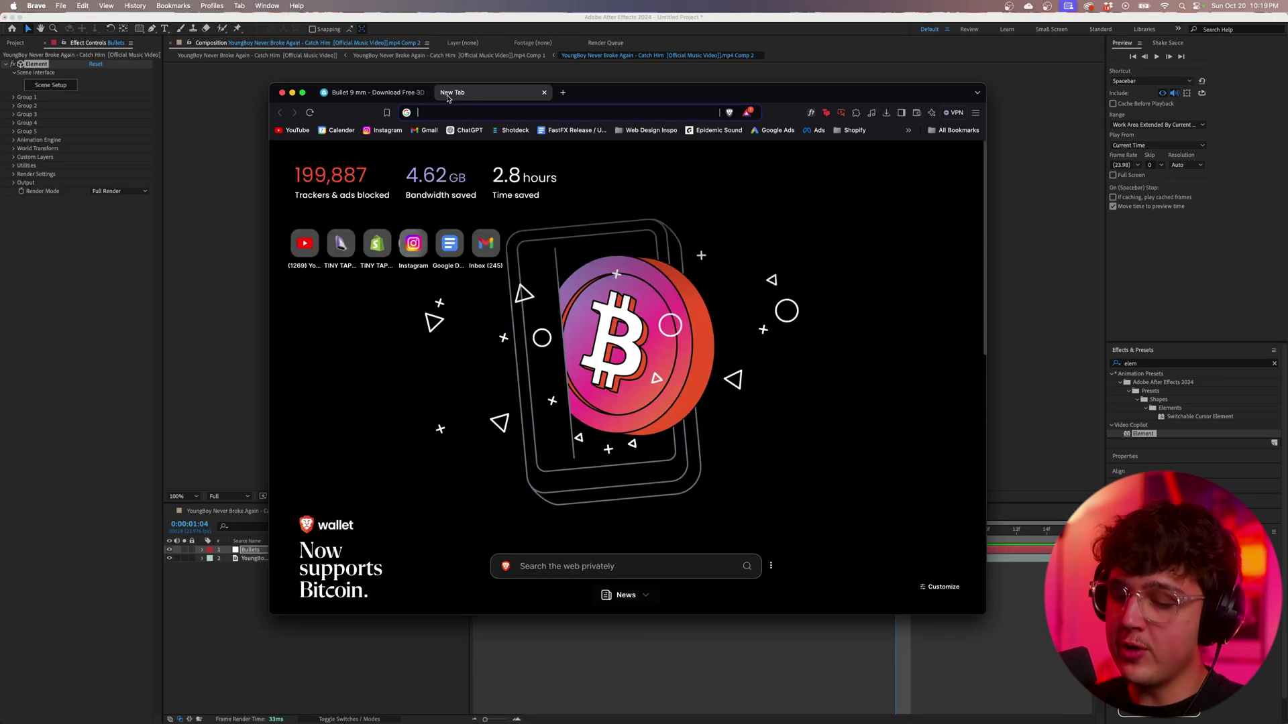
pyautogui.write('turbosquid')
pyautogui.press('Return')
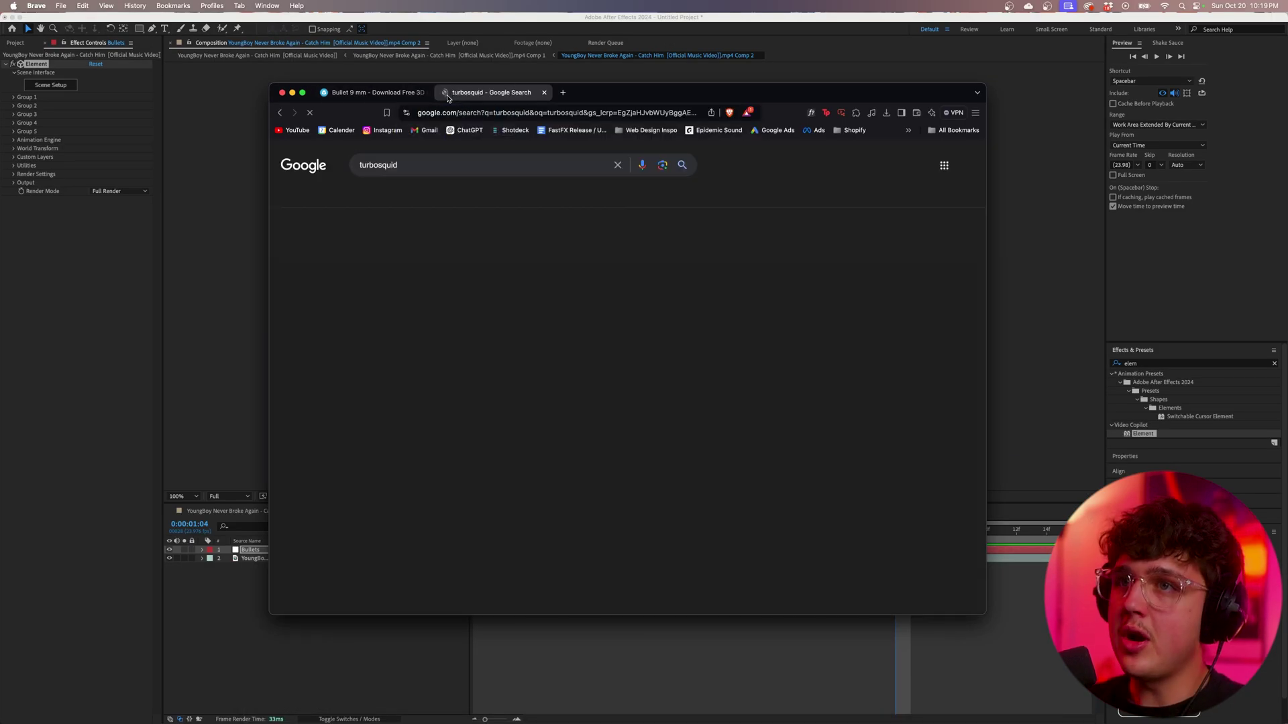
pyautogui.click(417, 252)
# View the Sketchfab Bullet 9 mm model once more and search TurboSquid for "bullet" models.
pyautogui.click(372, 92)
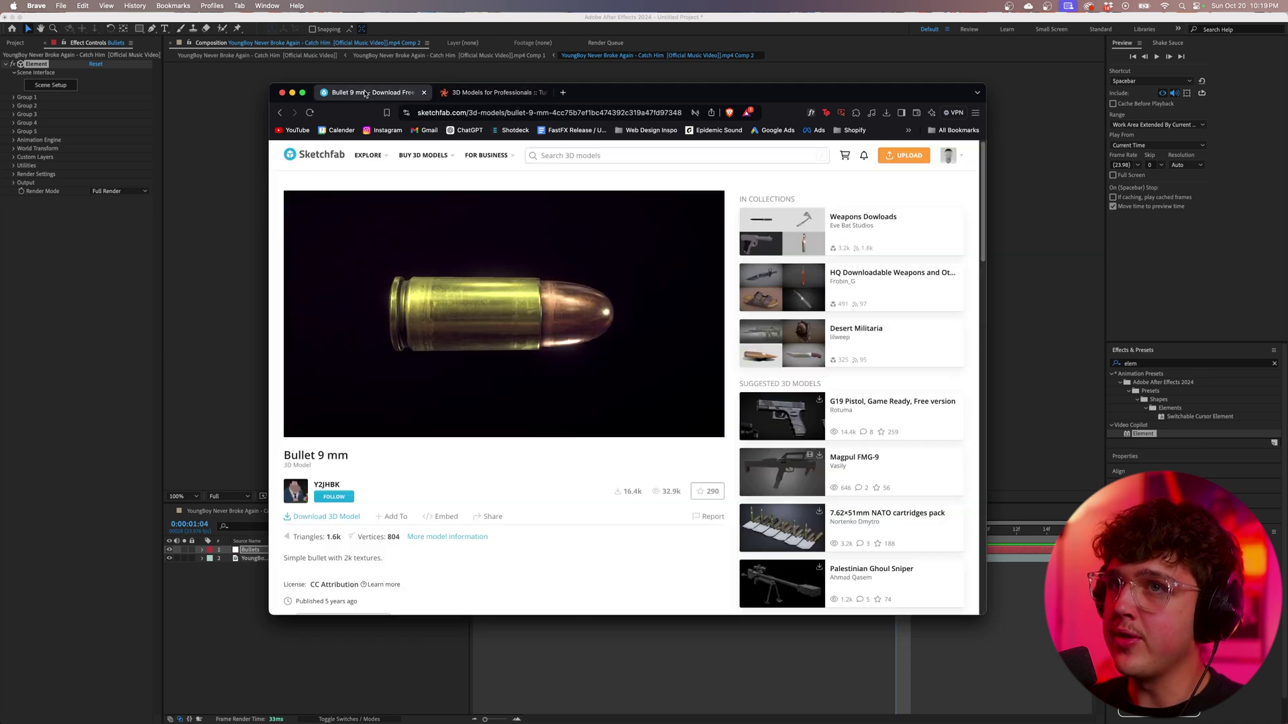
pyautogui.moveTo(545, 302); pyautogui.dragTo(506, 186)
pyautogui.hotkey('ctrl', 'Tab')
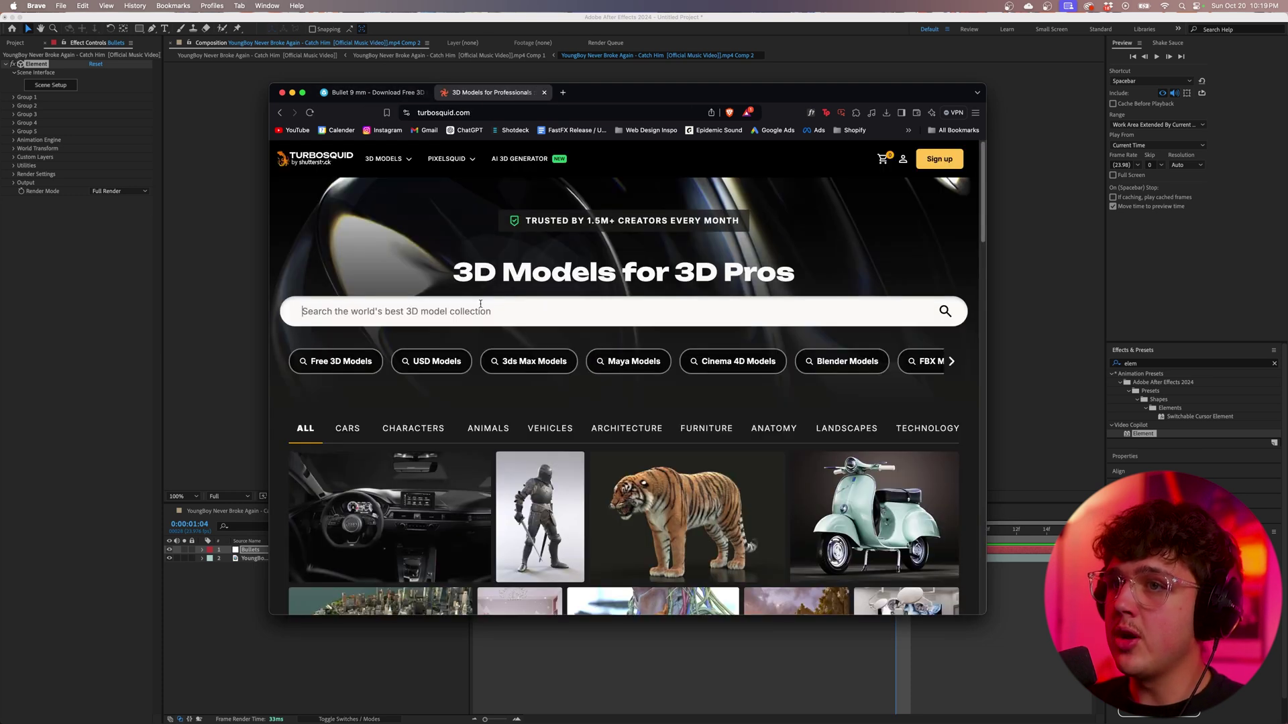
pyautogui.write('bullet')
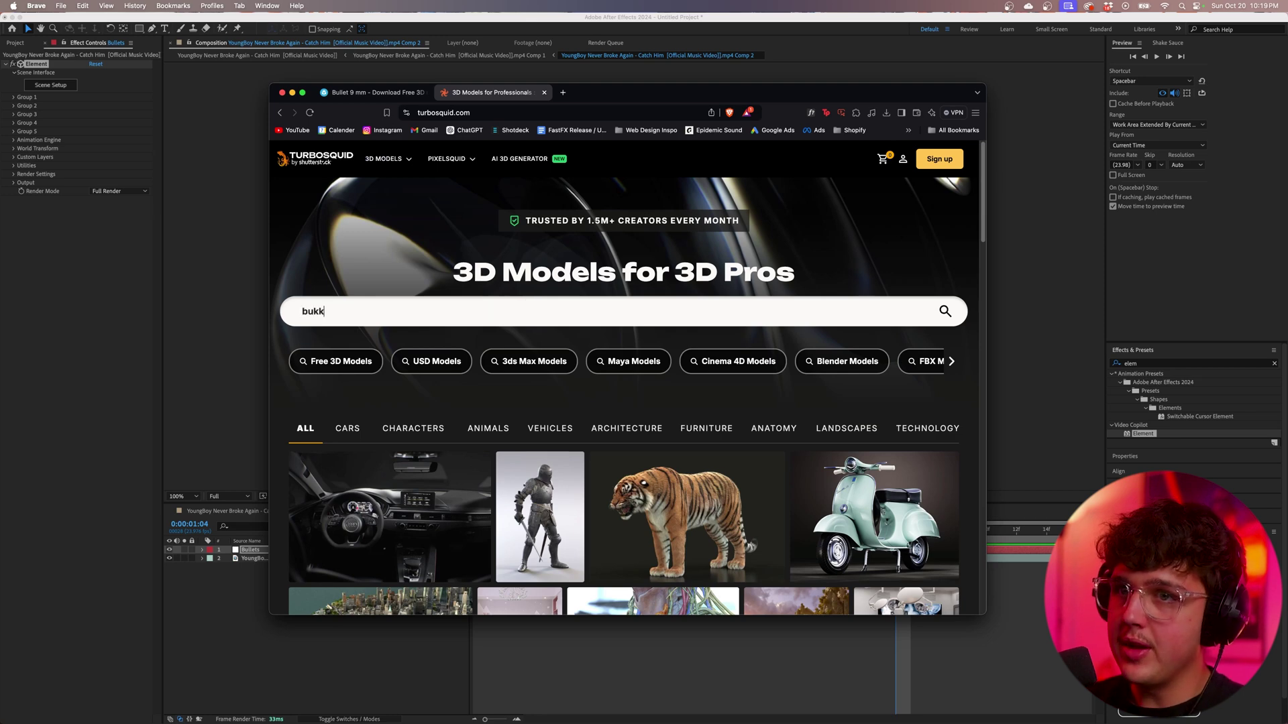
pyautogui.press('Return')
# Filter the TurboSquid bullet results to free models, with a price of $0, in OBJ format.
pyautogui.click(307, 255)
pyautogui.moveTo(478, 305); pyautogui.dragTo(289, 305)
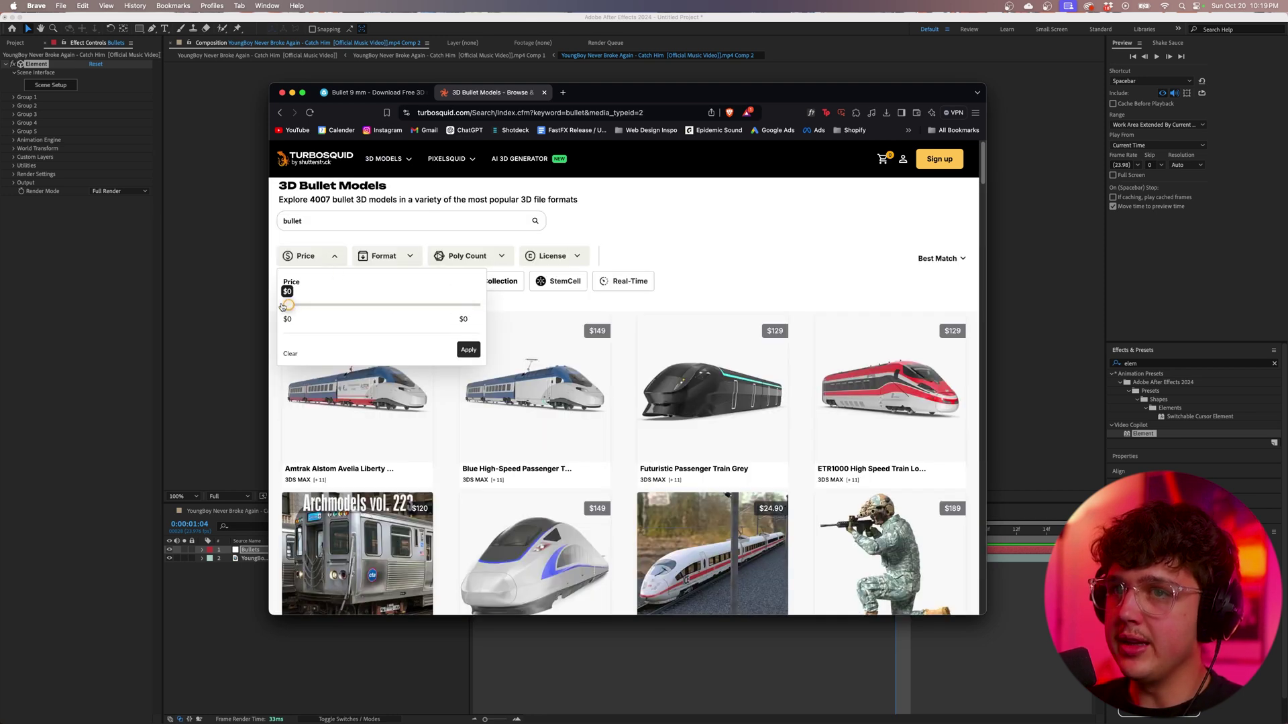
pyautogui.click(468, 349)
pyautogui.click(391, 256)
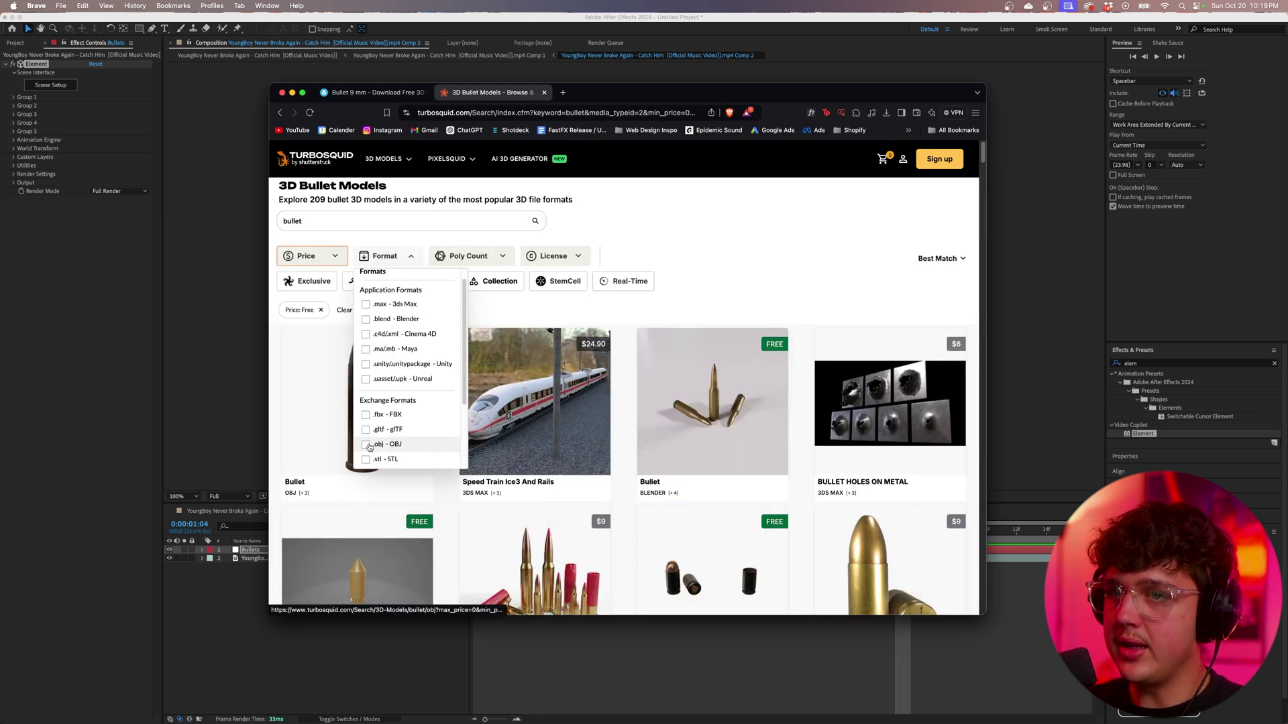
pyautogui.click(376, 459)
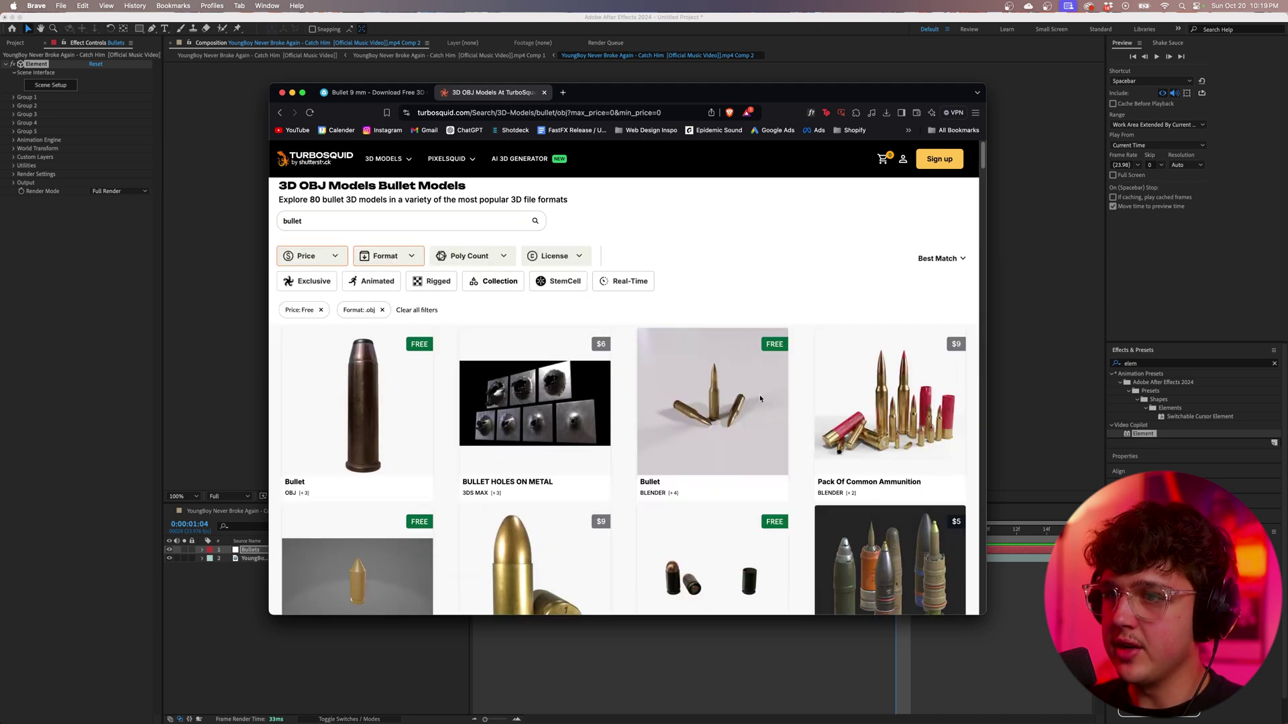
# Open the free TurboSquid Exclusive 9mm Bullet OBJ model from the results and request its download.
pyautogui.scroll(-7, 738, 415)
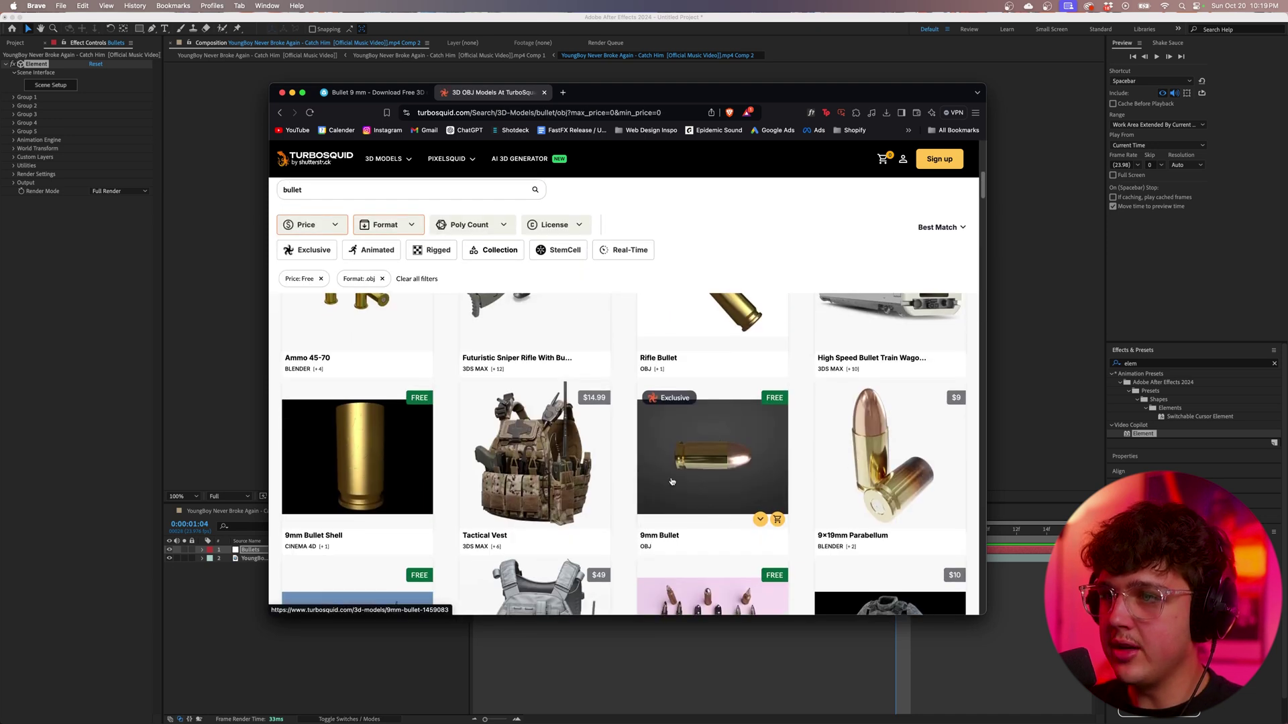
pyautogui.click(715, 452)
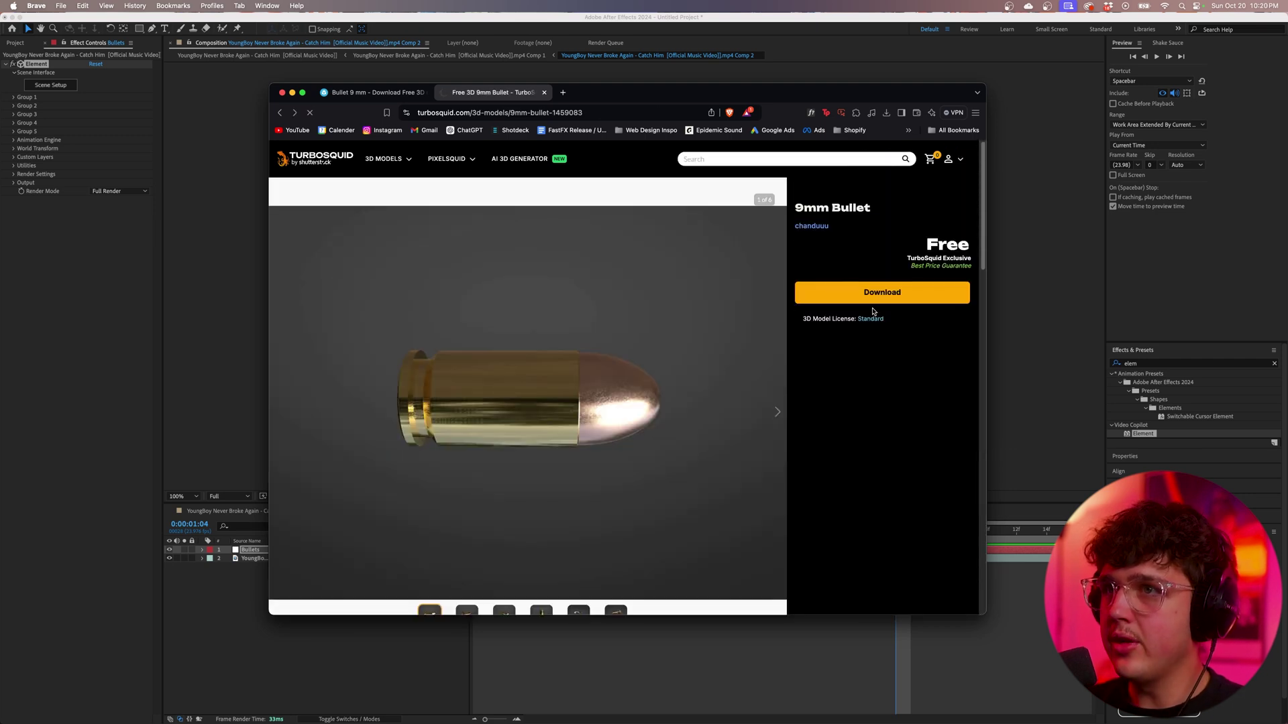
pyautogui.click(872, 296)
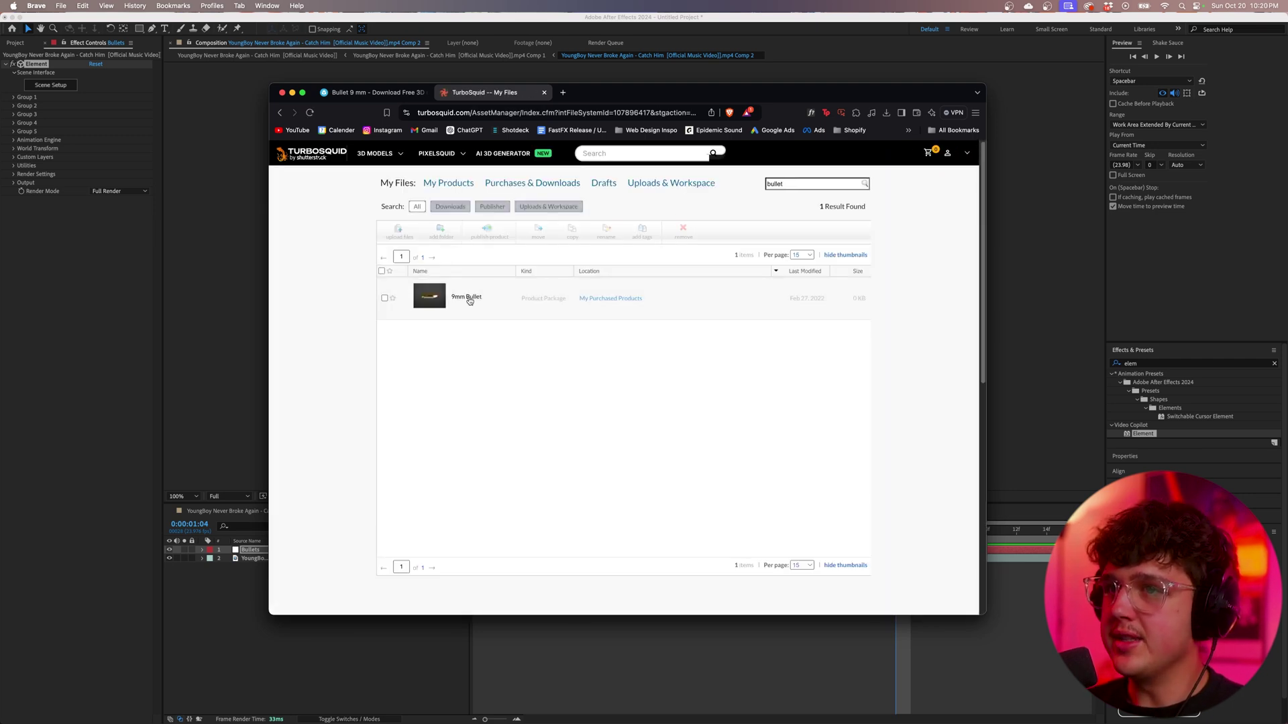
# Look through the TurboSquid downloads list and search My Files for "bullet".
pyautogui.click(280, 116)
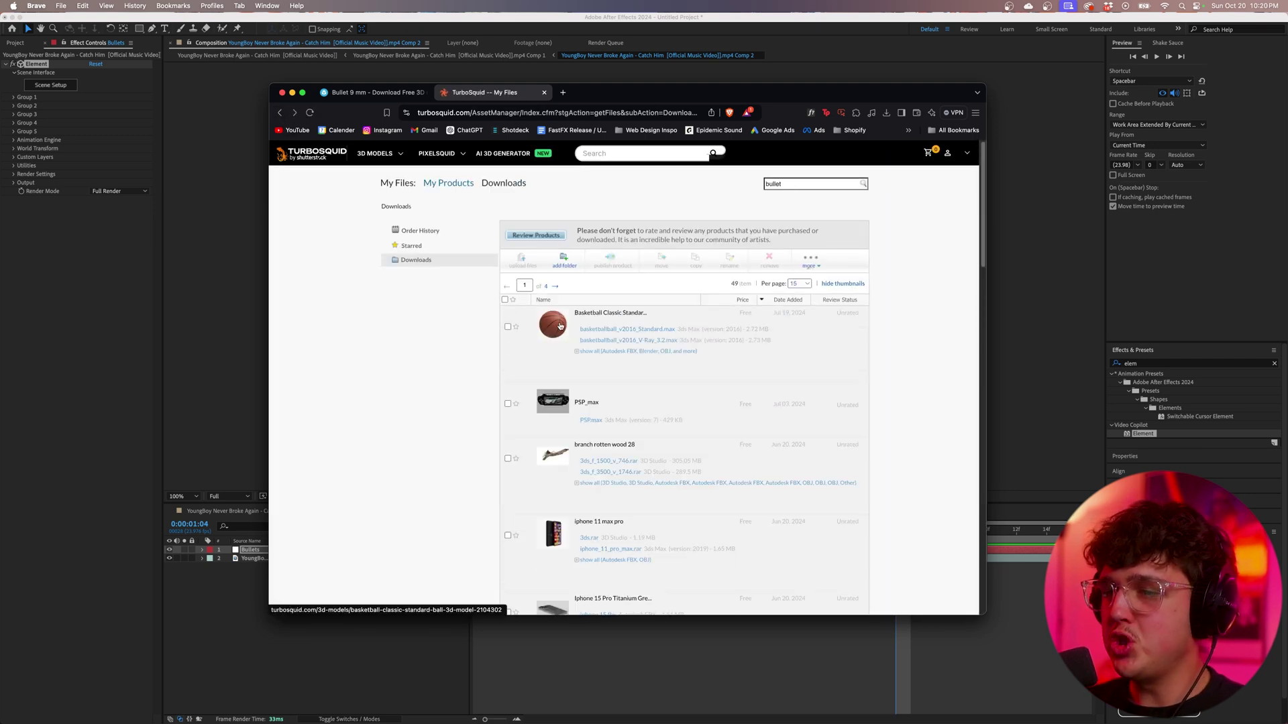
pyautogui.scroll(-5, 658, 394)
pyautogui.scroll(-5, 658, 396)
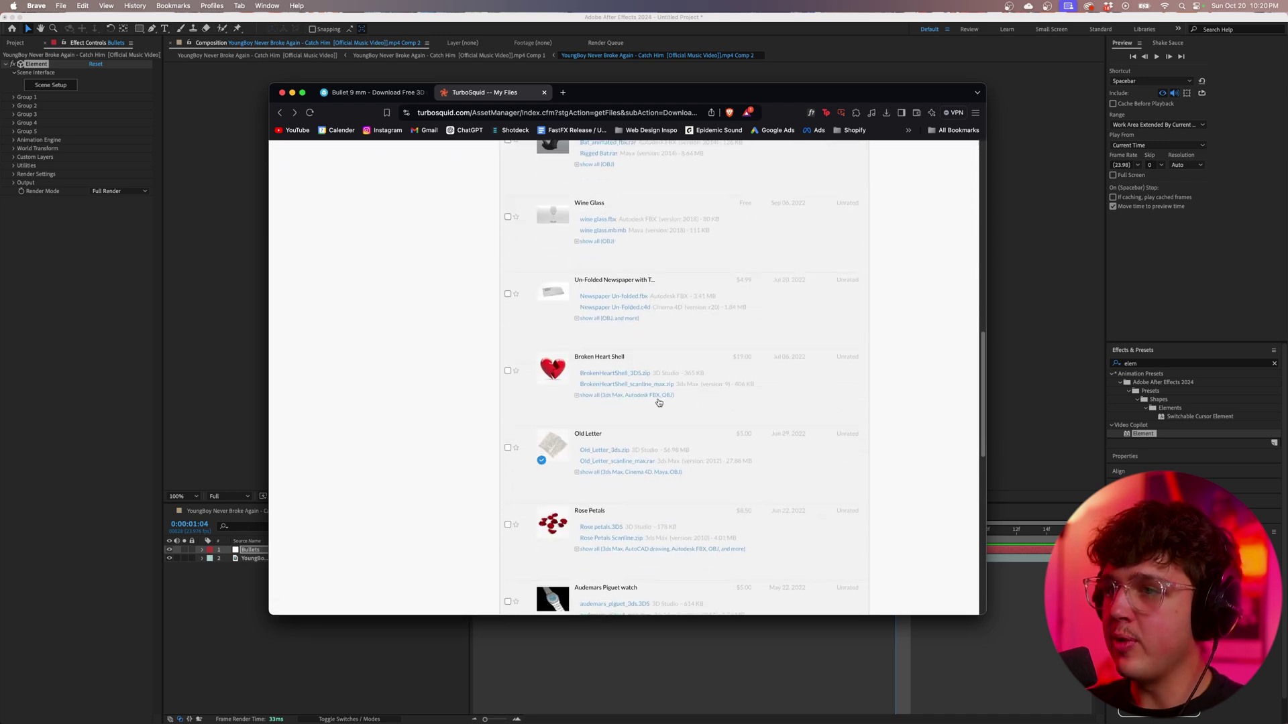
pyautogui.scroll(10, 658, 395)
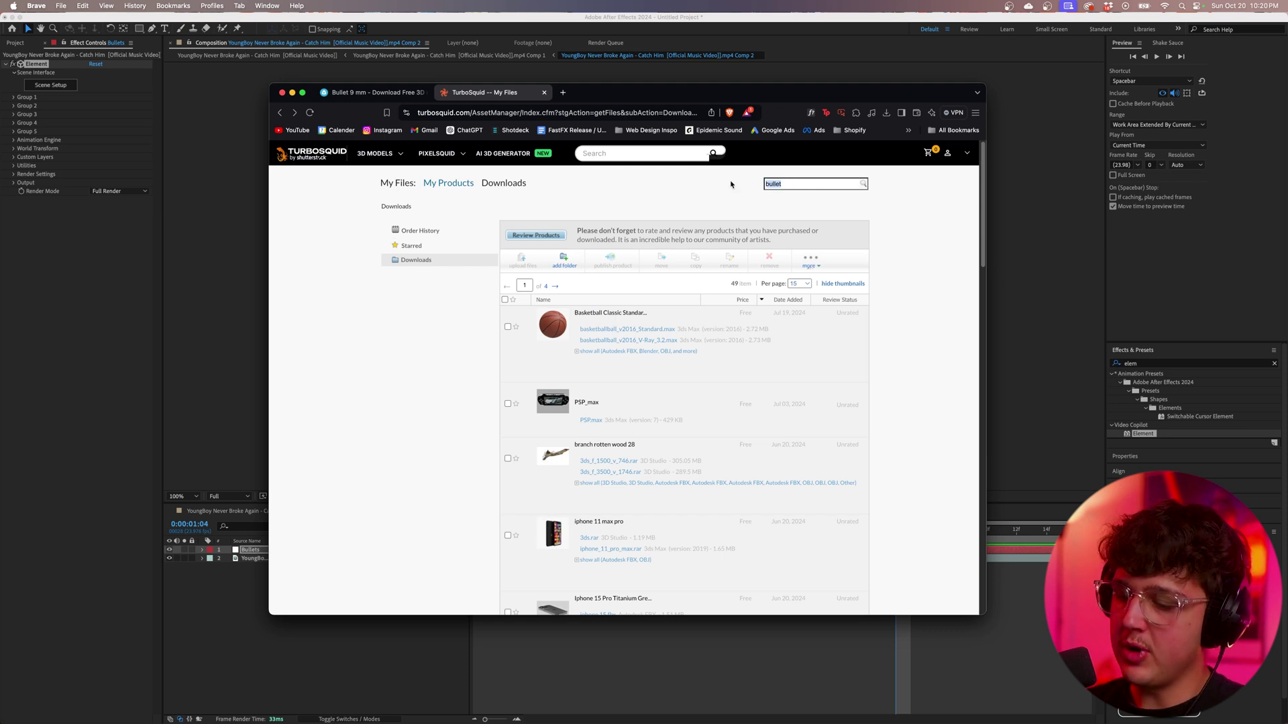
pyautogui.press('Return')
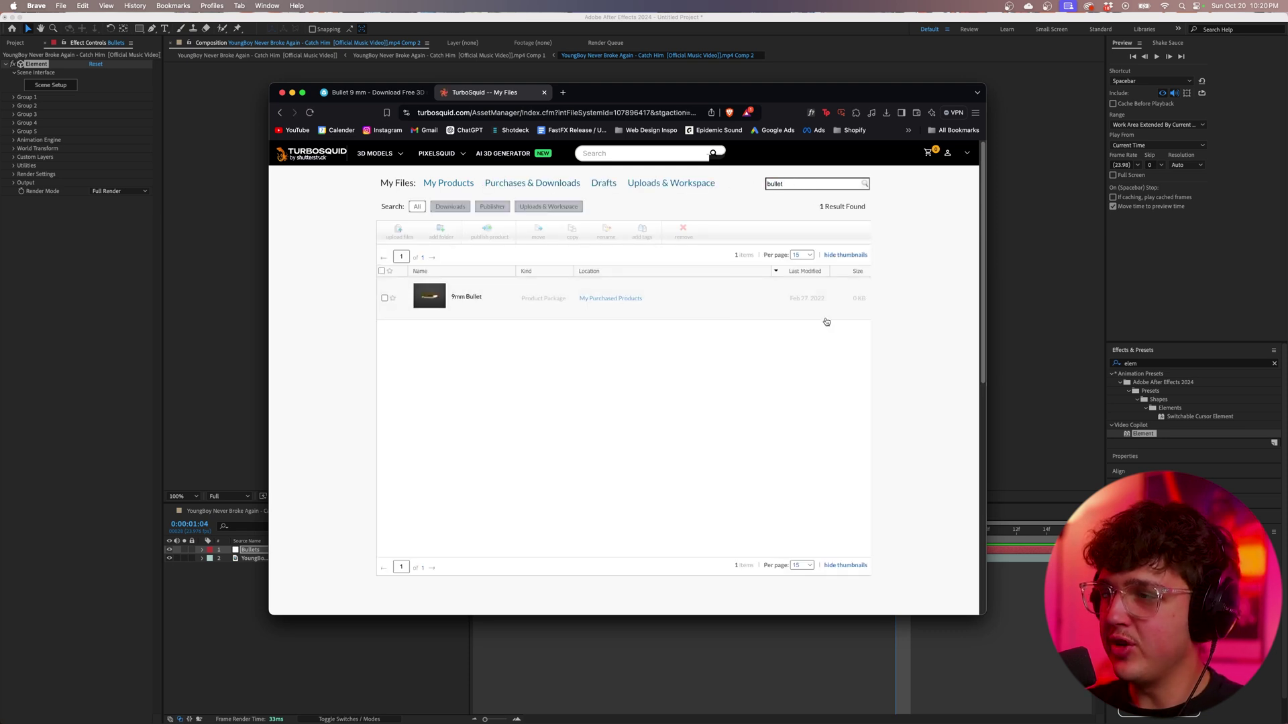
# Check the 9mm Bullet entry and its My Purchased Products location, and search those files for "bullet".
pyautogui.click(476, 302)
pyautogui.press('super+bracketleft')
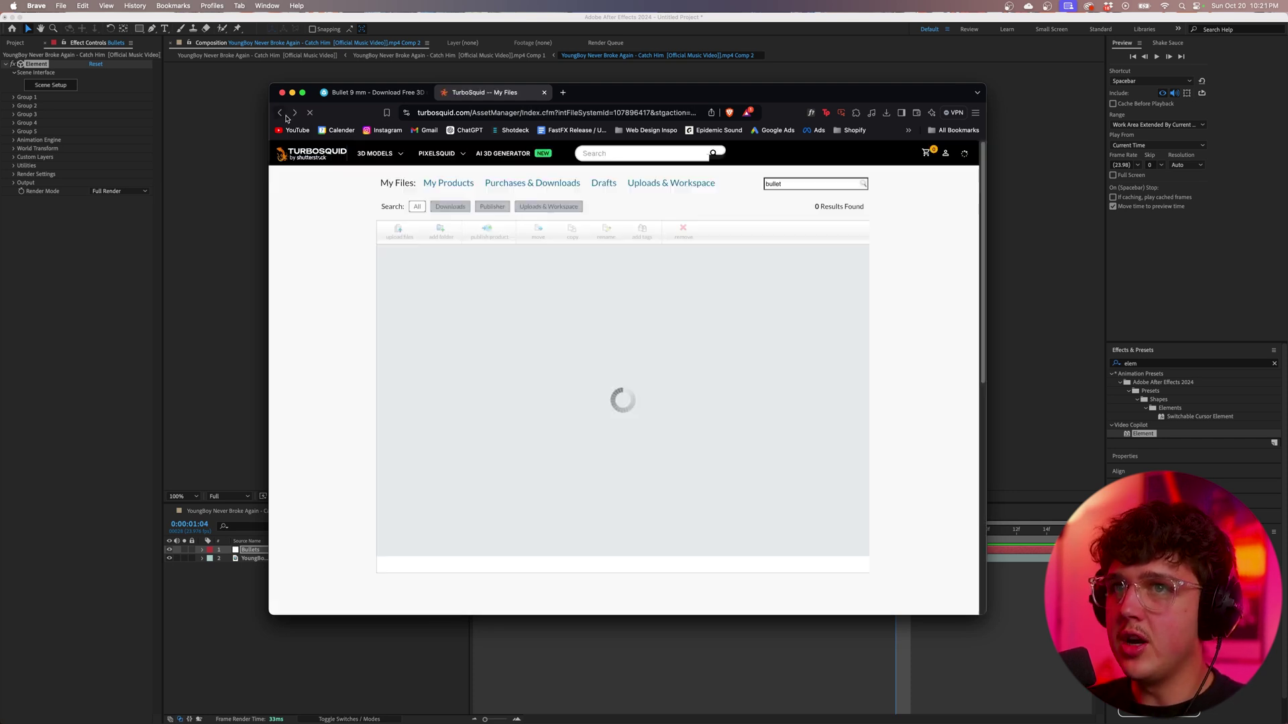
pyautogui.click(613, 299)
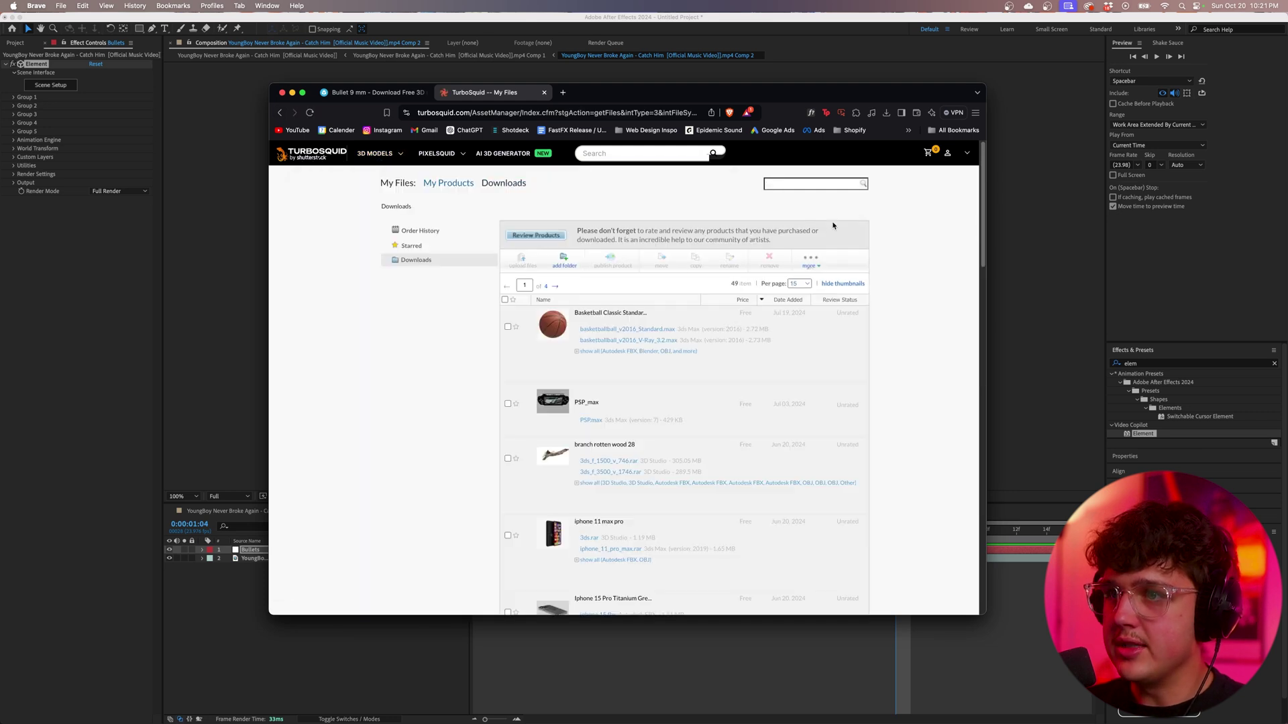
pyautogui.click(796, 185)
pyautogui.write('bullet')
pyautogui.press('Return')
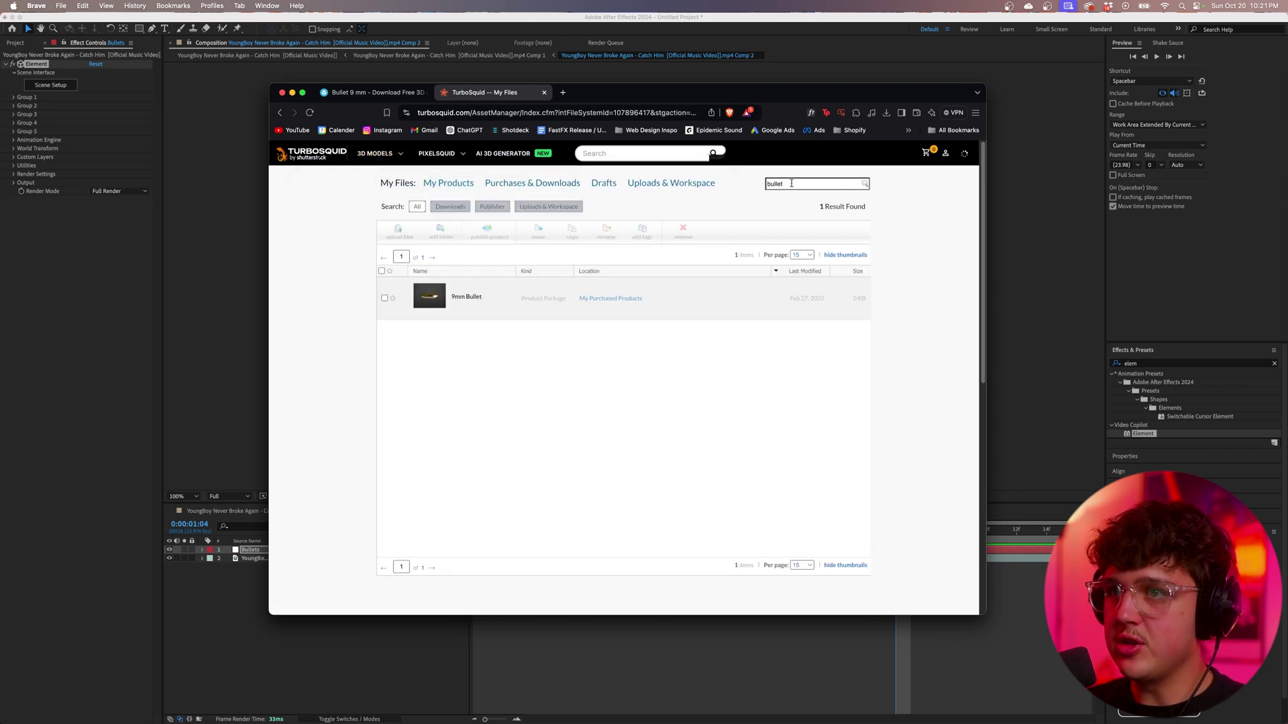
# Return to Sketchfab and download the free 9mm bullet model in its original FBX format.
pyautogui.click(373, 92)
pyautogui.moveTo(371, 155)
pyautogui.click(620, 491)
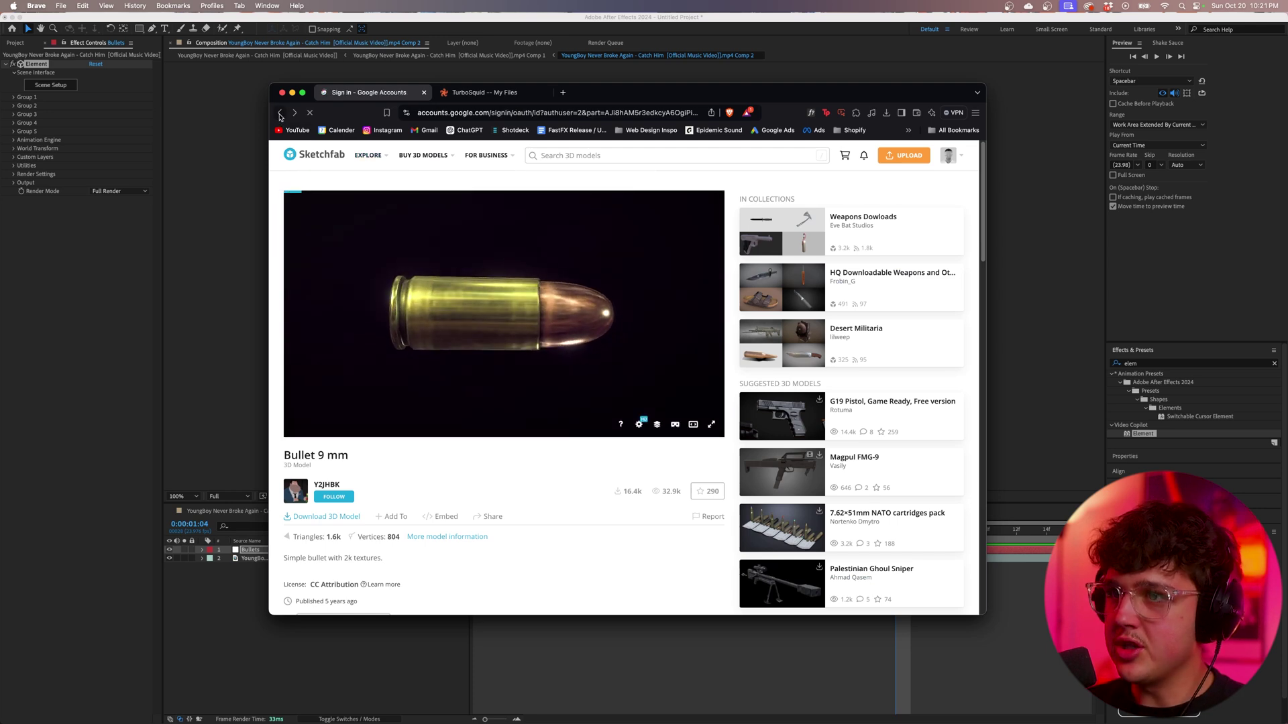
pyautogui.click(295, 114)
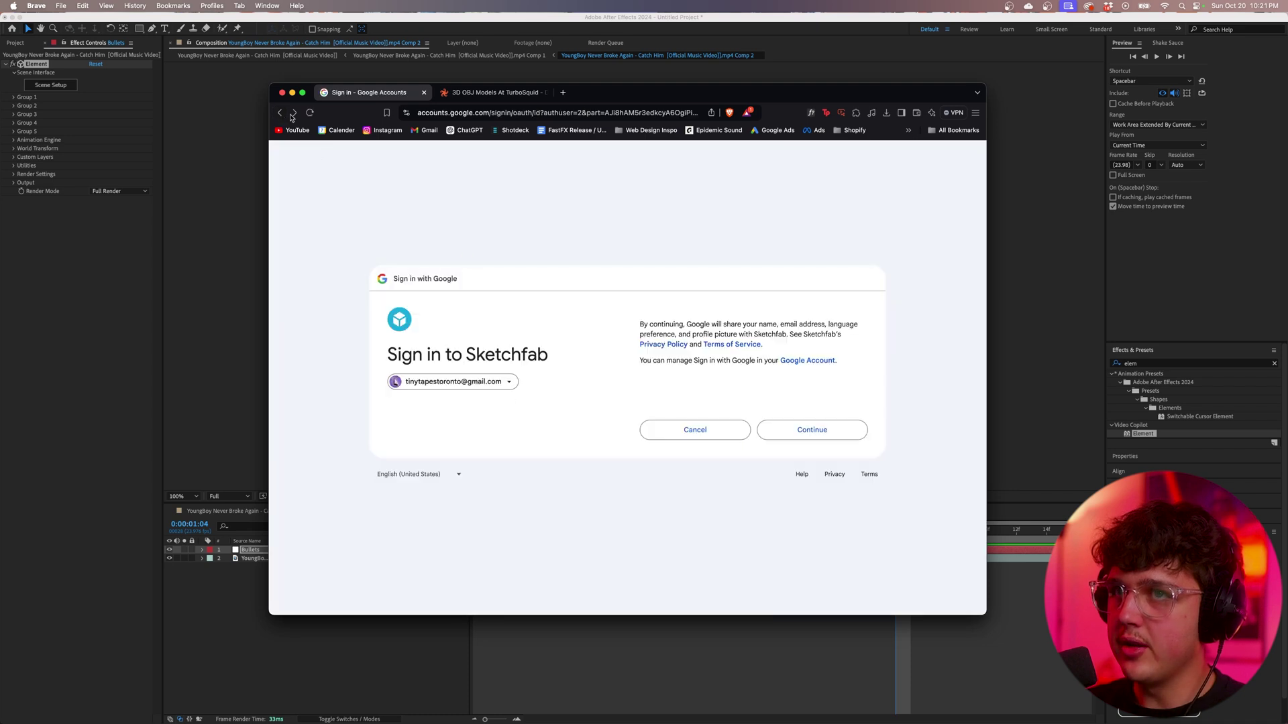
pyautogui.click(293, 114)
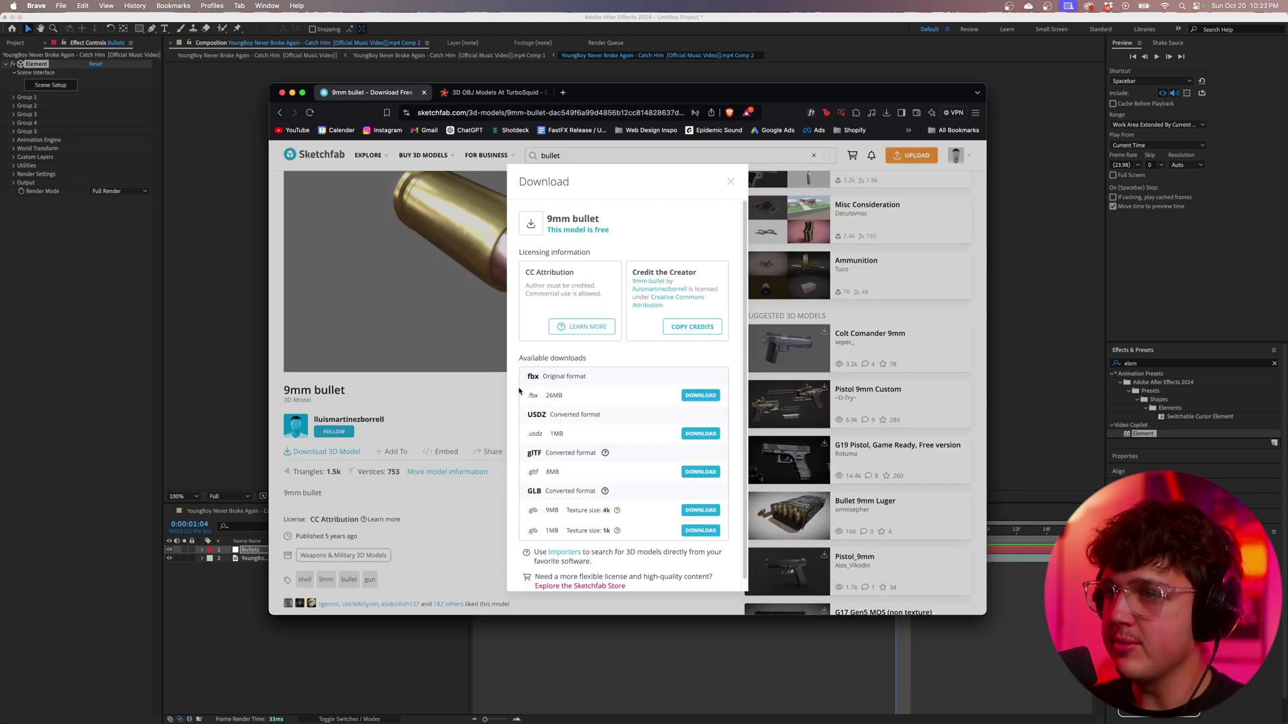
pyautogui.click(697, 397)
pyautogui.press('Return')
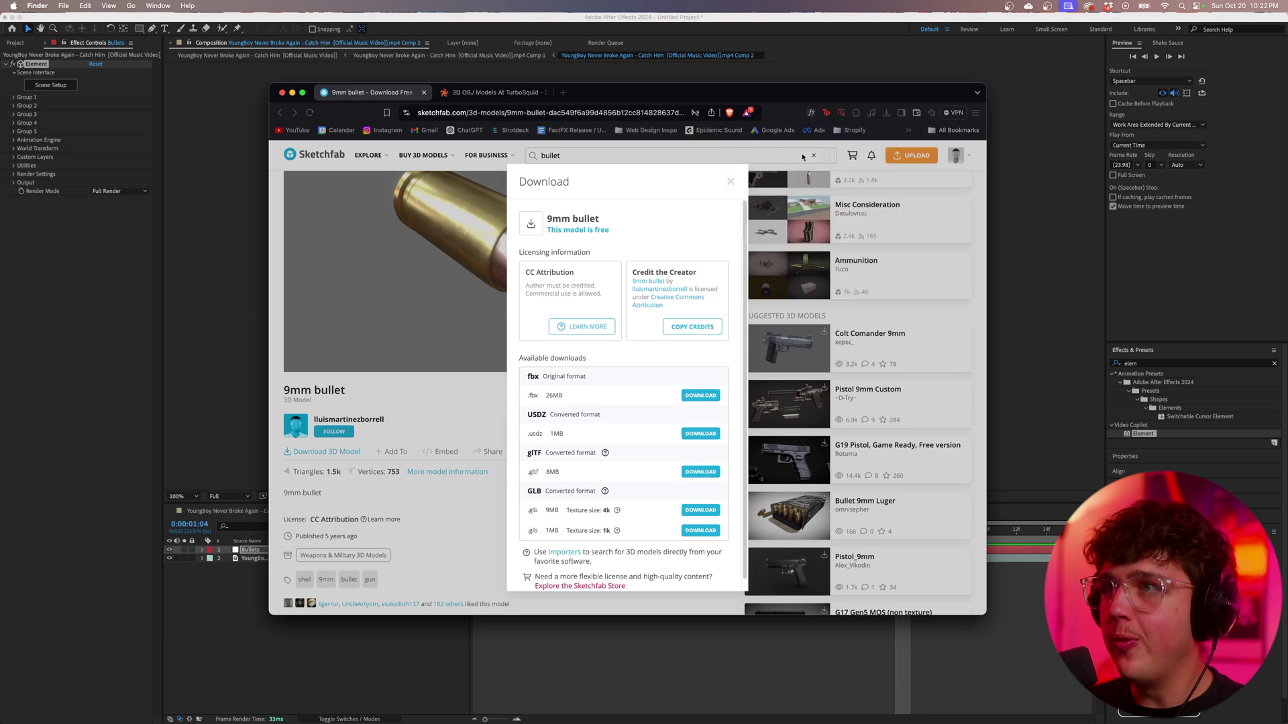
# Examine the textures and source folders inside the extracted 9mm-bullet folder and return to the 3D BULLETS folder.
pyautogui.doubleClick(734, 268)
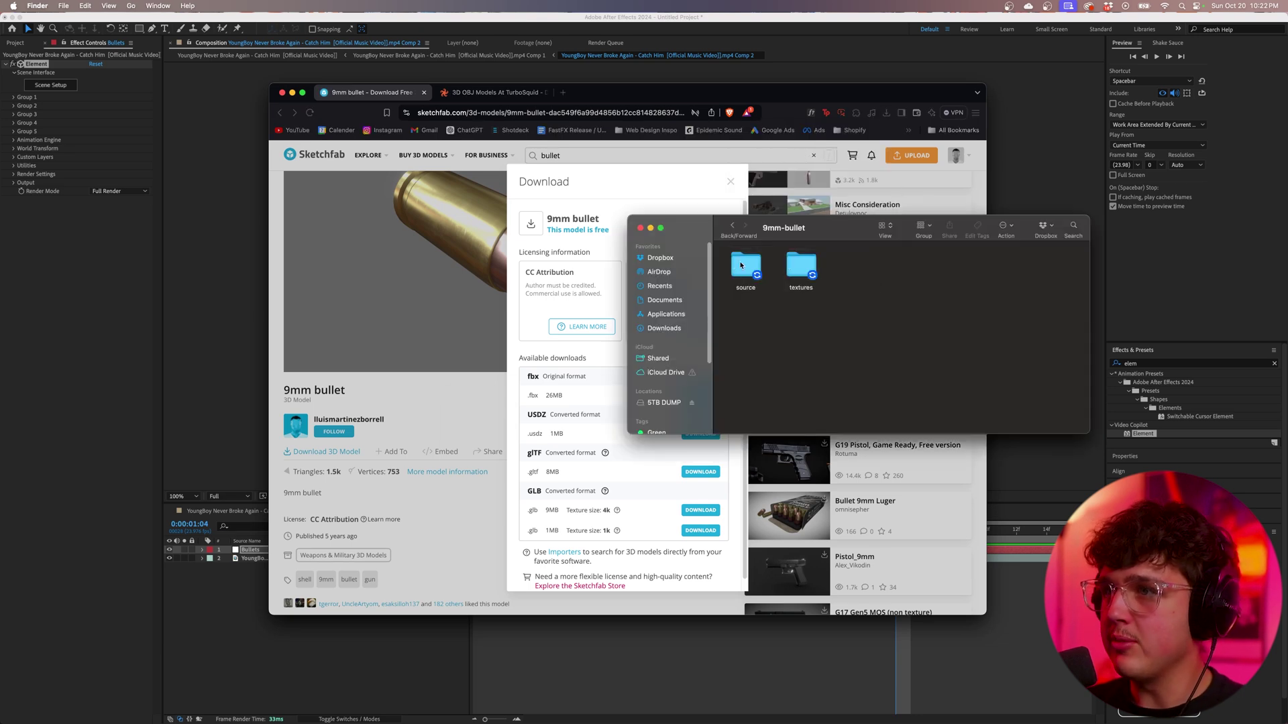
pyautogui.doubleClick(800, 267)
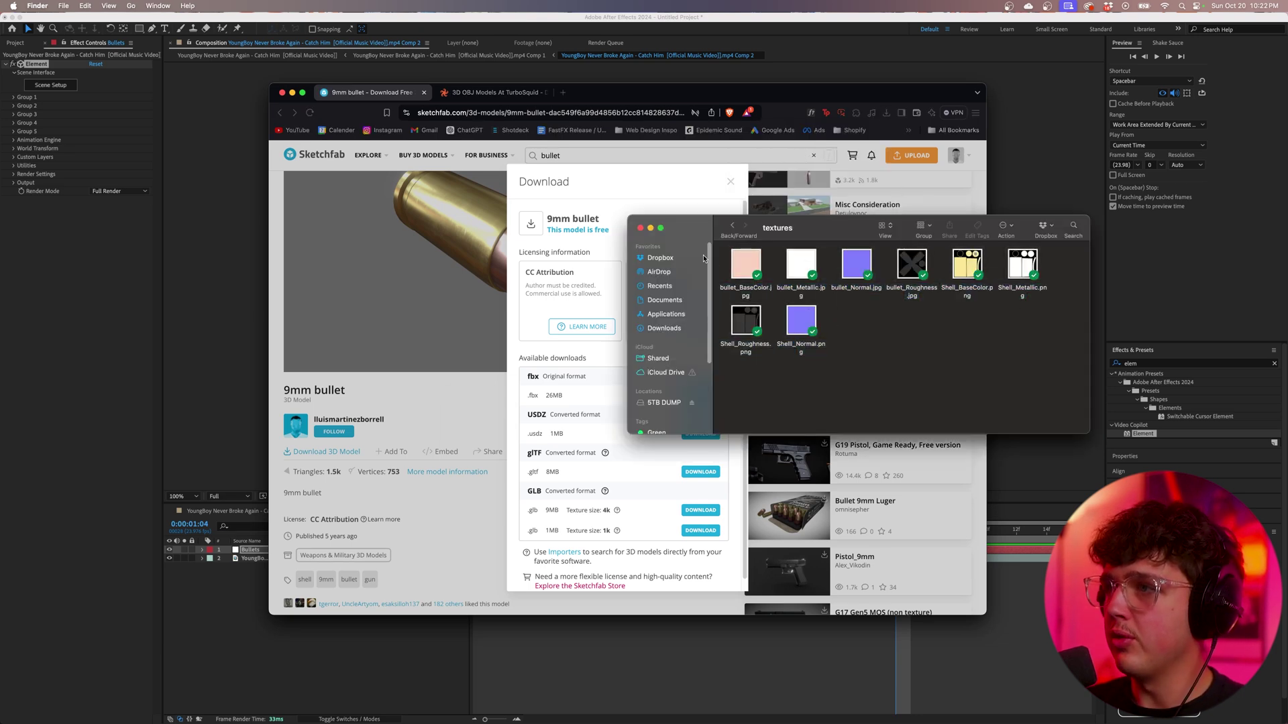
pyautogui.click(734, 228)
pyautogui.doubleClick(743, 262)
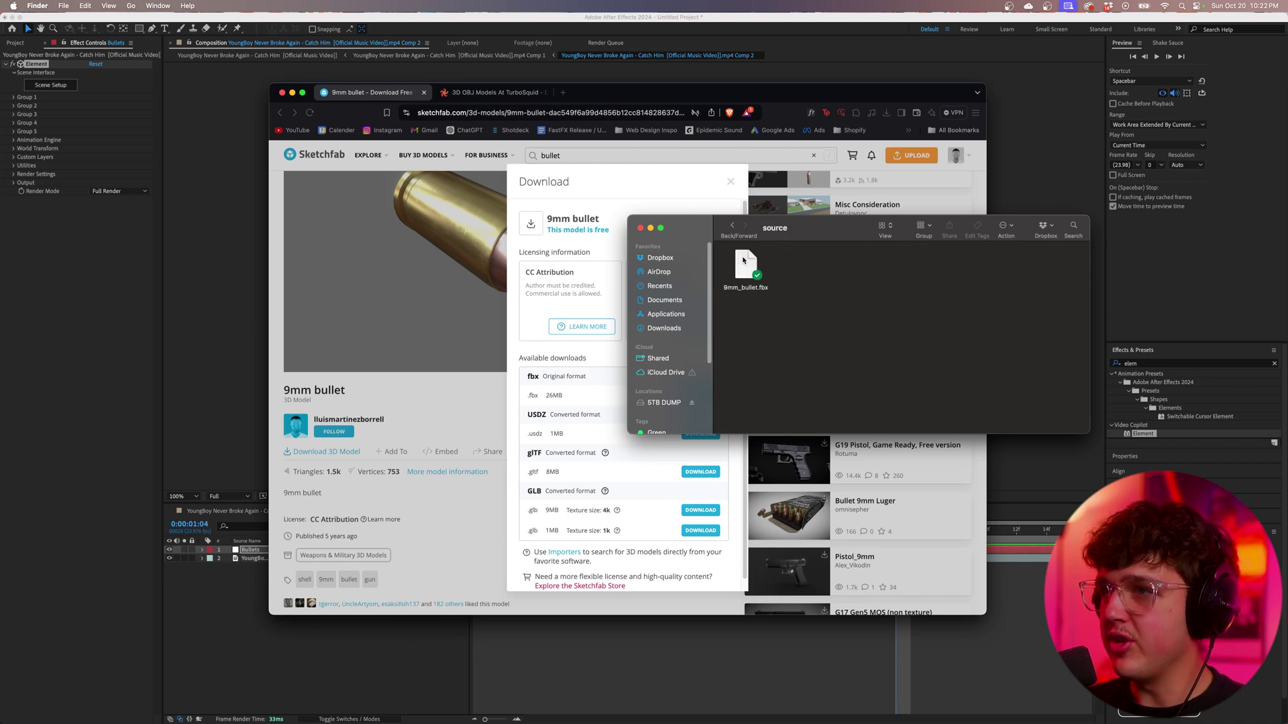
pyautogui.click(733, 228)
pyautogui.click(733, 228)
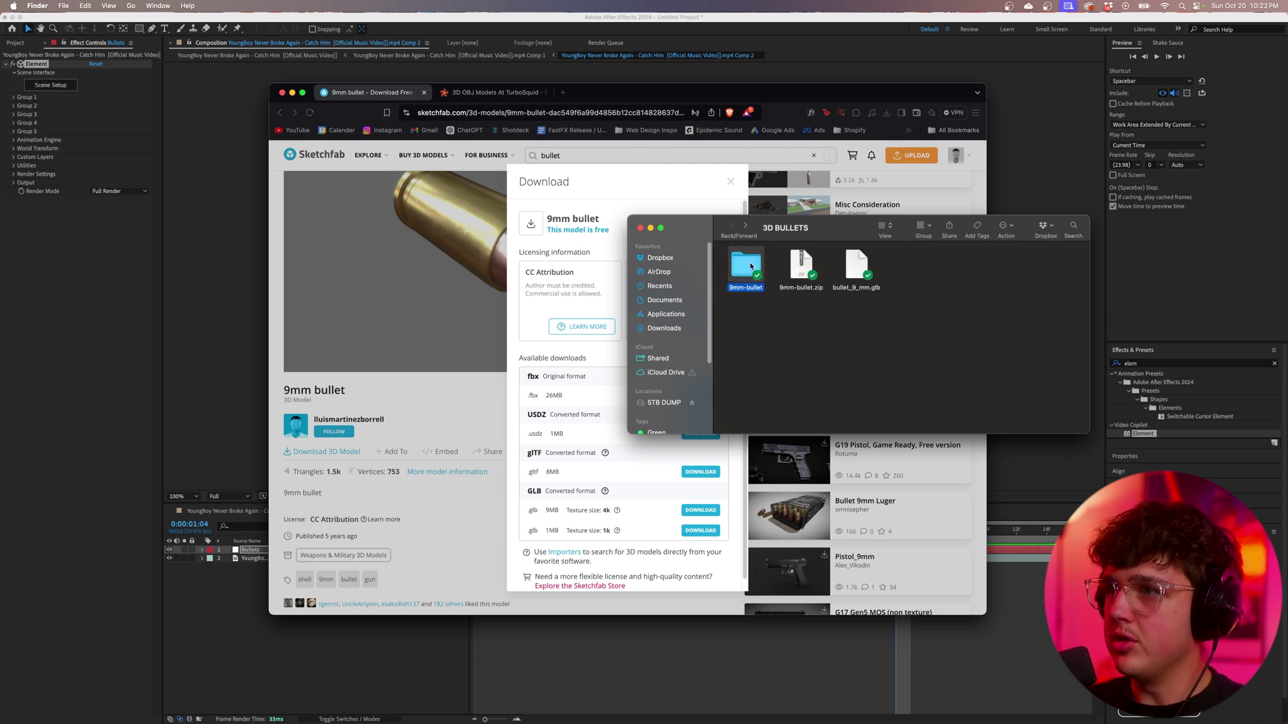
# Convert the bullet model from FBX to OBJ with Aspose's online converter and save it as 9mm_bullet.
pyautogui.click(561, 92)
pyautogui.write('fbx to')
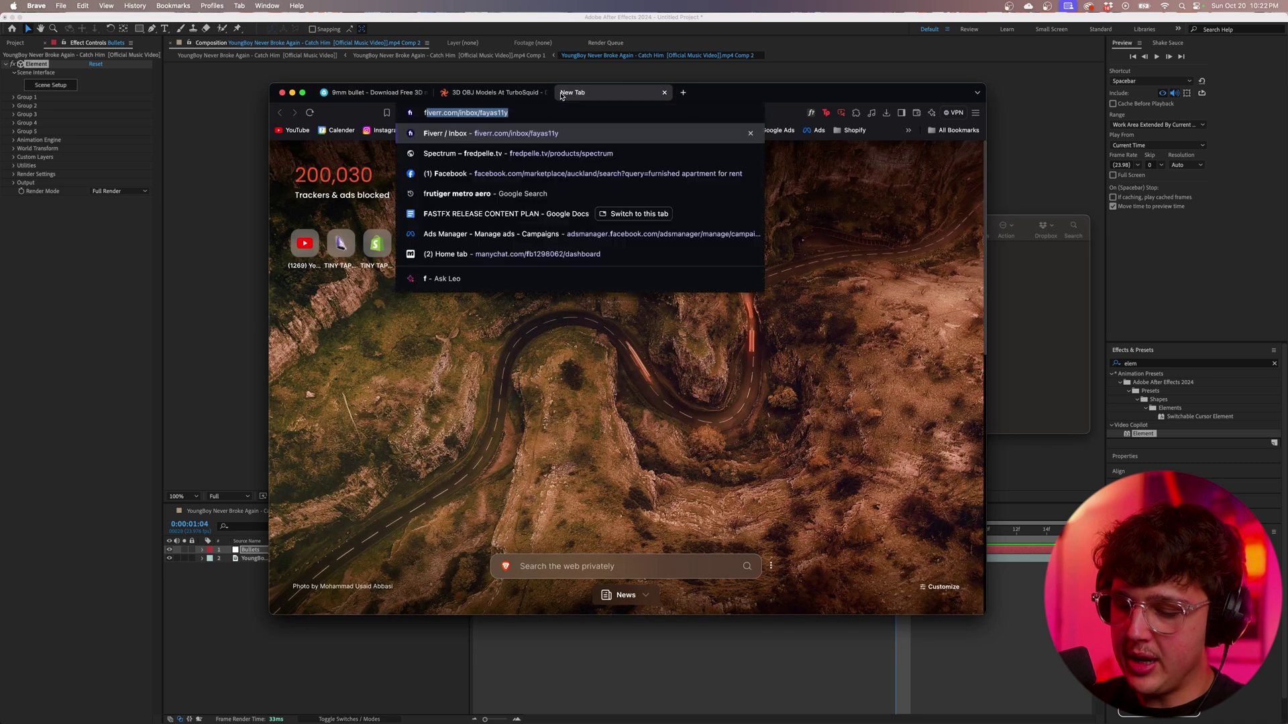
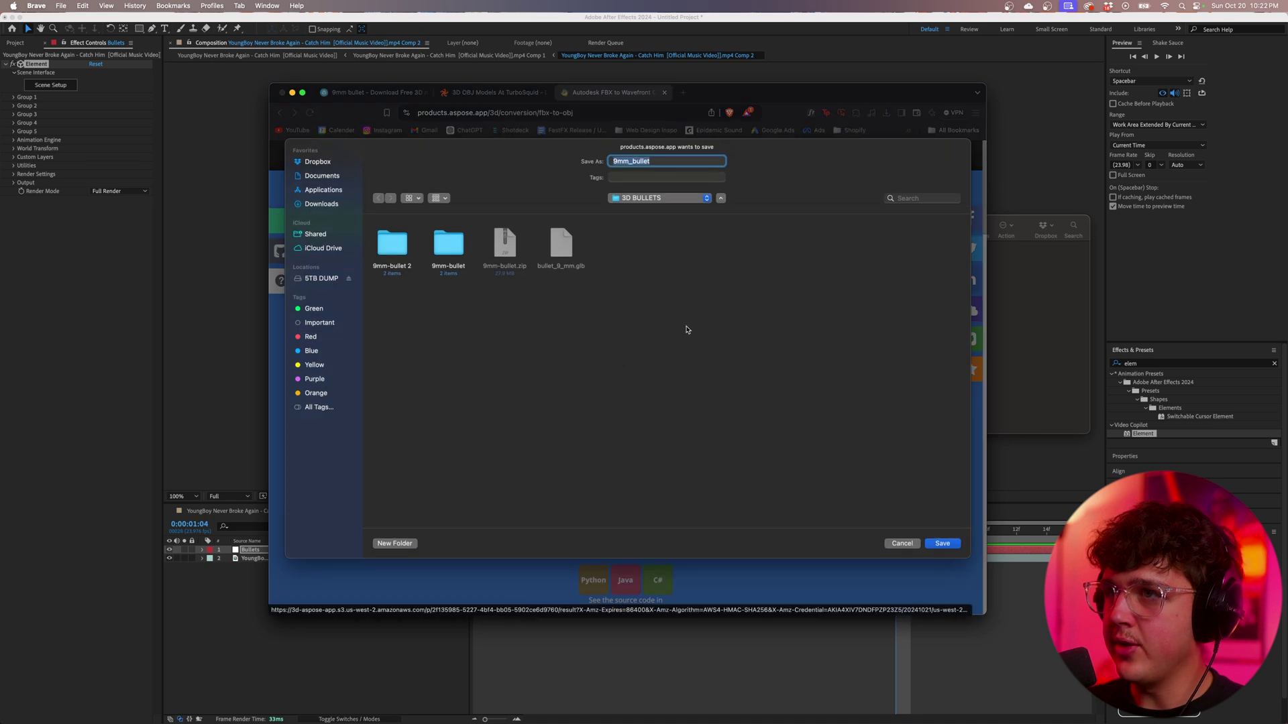
pyautogui.press('Return')
# Switch to After Effects and import 9mm_bullet.obj into Element's Scene Setup with the Physical Shader and Model Center alignment.
pyautogui.press('super+Tab')
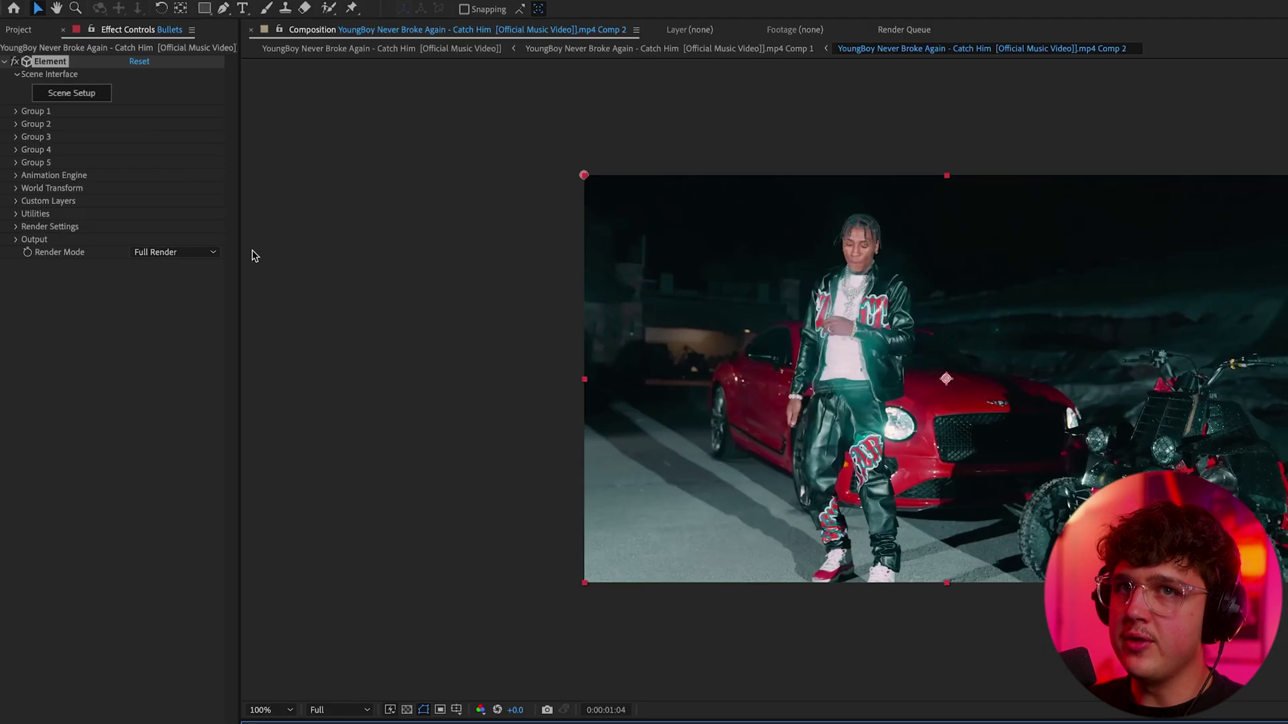
pyautogui.click(89, 94)
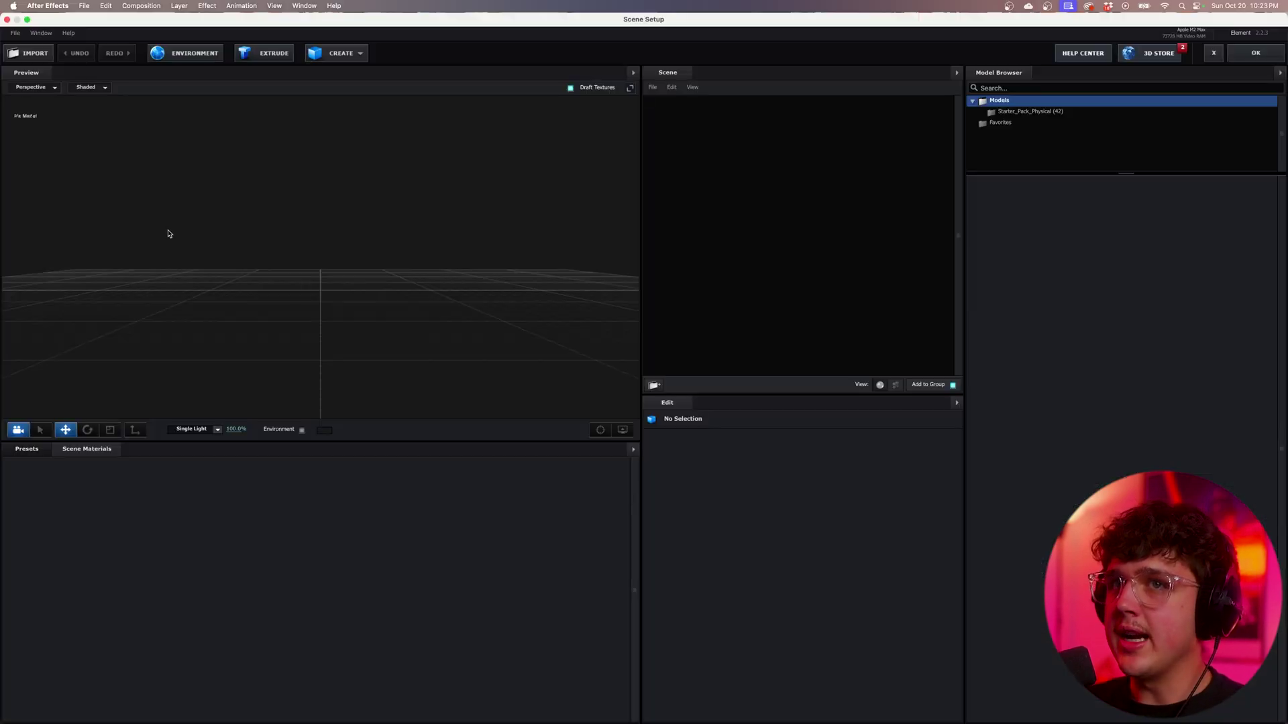
pyautogui.click(35, 54)
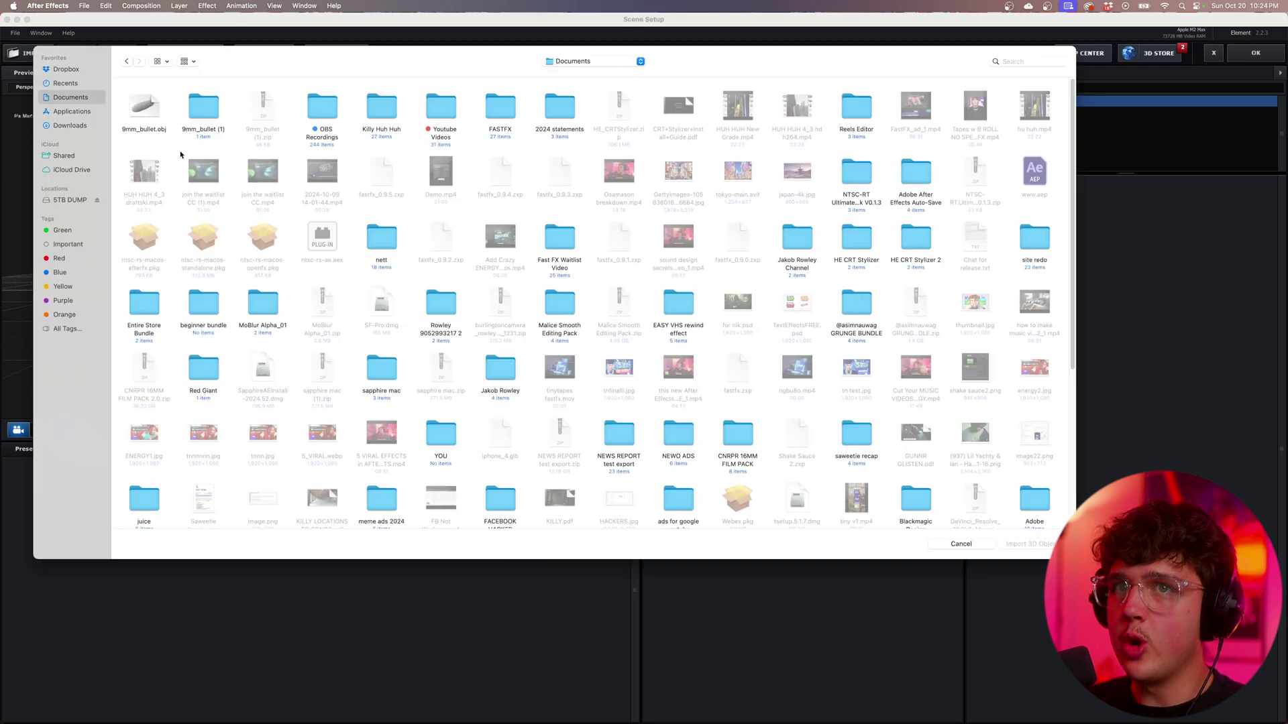
pyautogui.click(143, 108)
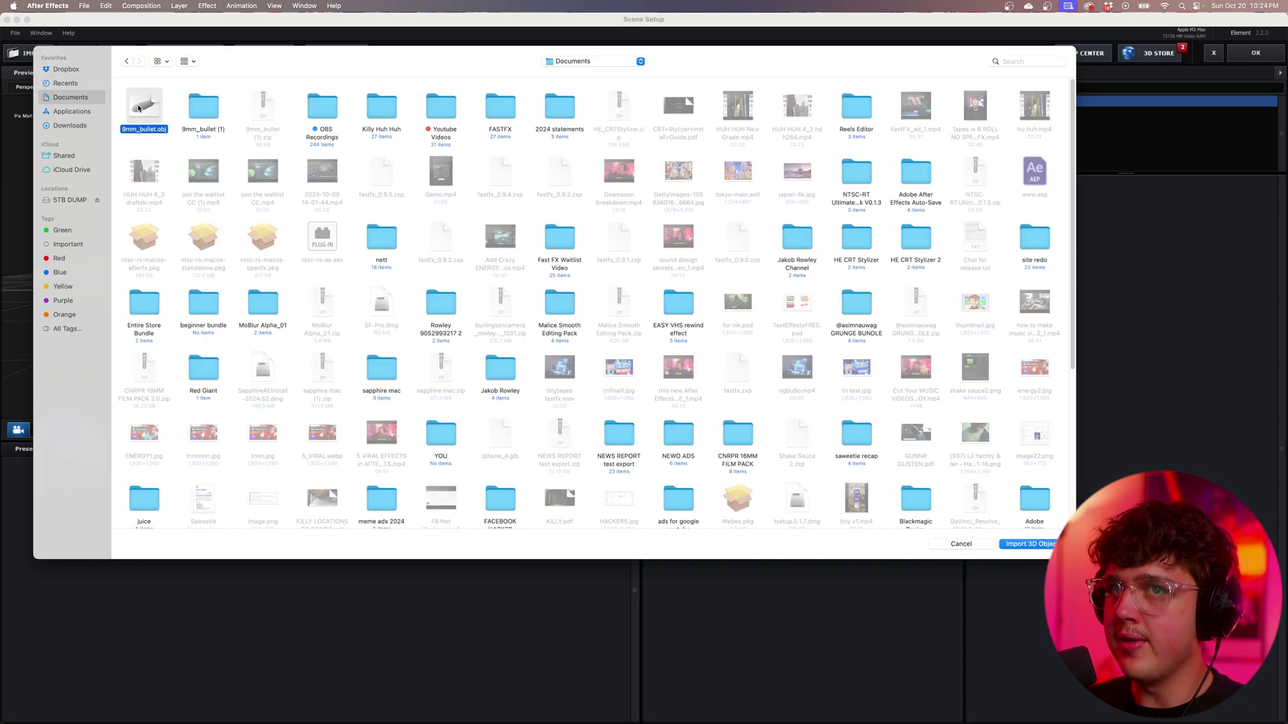
pyautogui.doubleClick(139, 108)
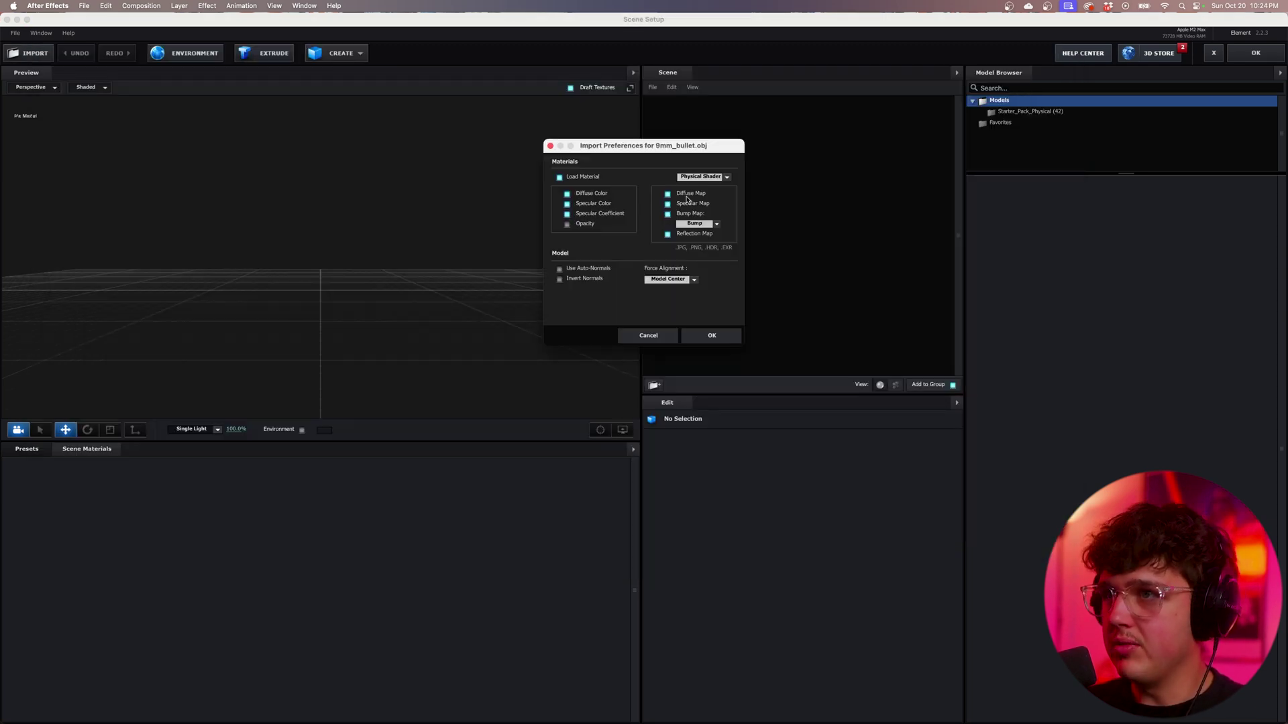
pyautogui.click(686, 335)
# Normalize the size of the imported 9mm_bullet model and view it from the side.
pyautogui.moveTo(415, 250); pyautogui.dragTo(581, 356)
pyautogui.click(727, 489)
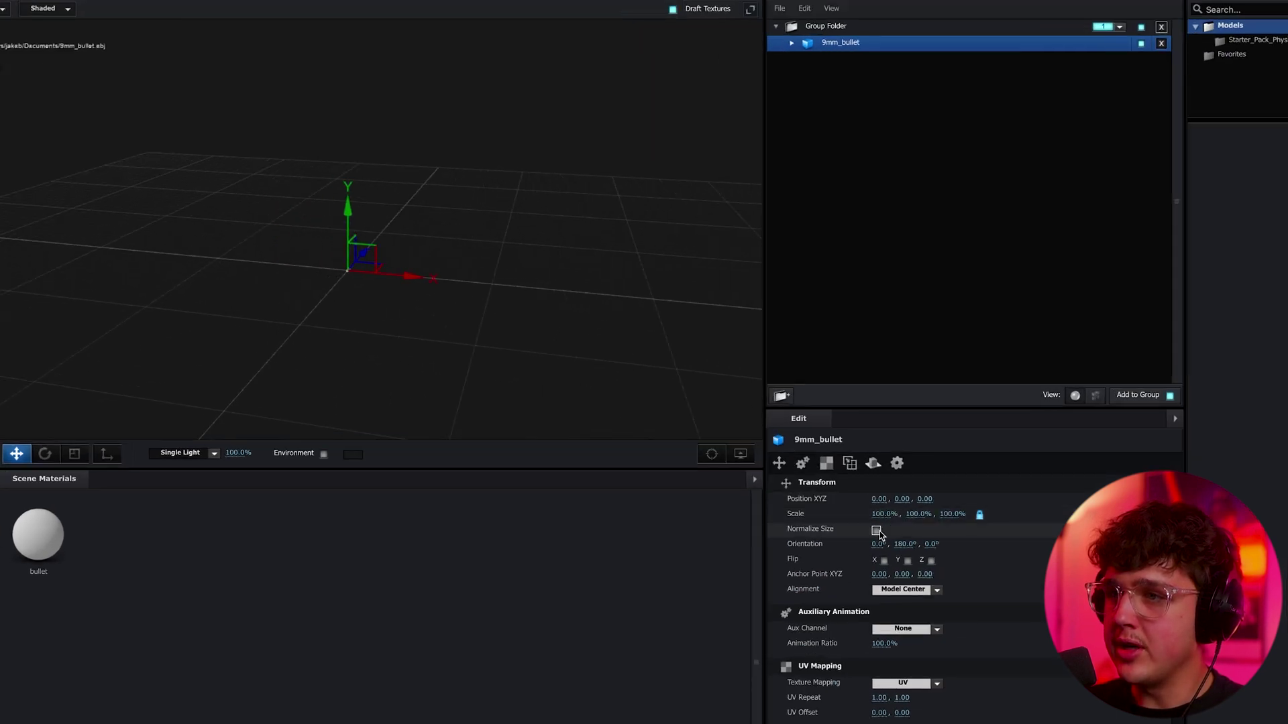
pyautogui.moveTo(436, 233)
pyautogui.mouseDown()
pyautogui.moveTo(409, 235)
pyautogui.moveTo(429, 208)
pyautogui.moveTo(480, 242)
pyautogui.moveTo(441, 247)
pyautogui.mouseUp()
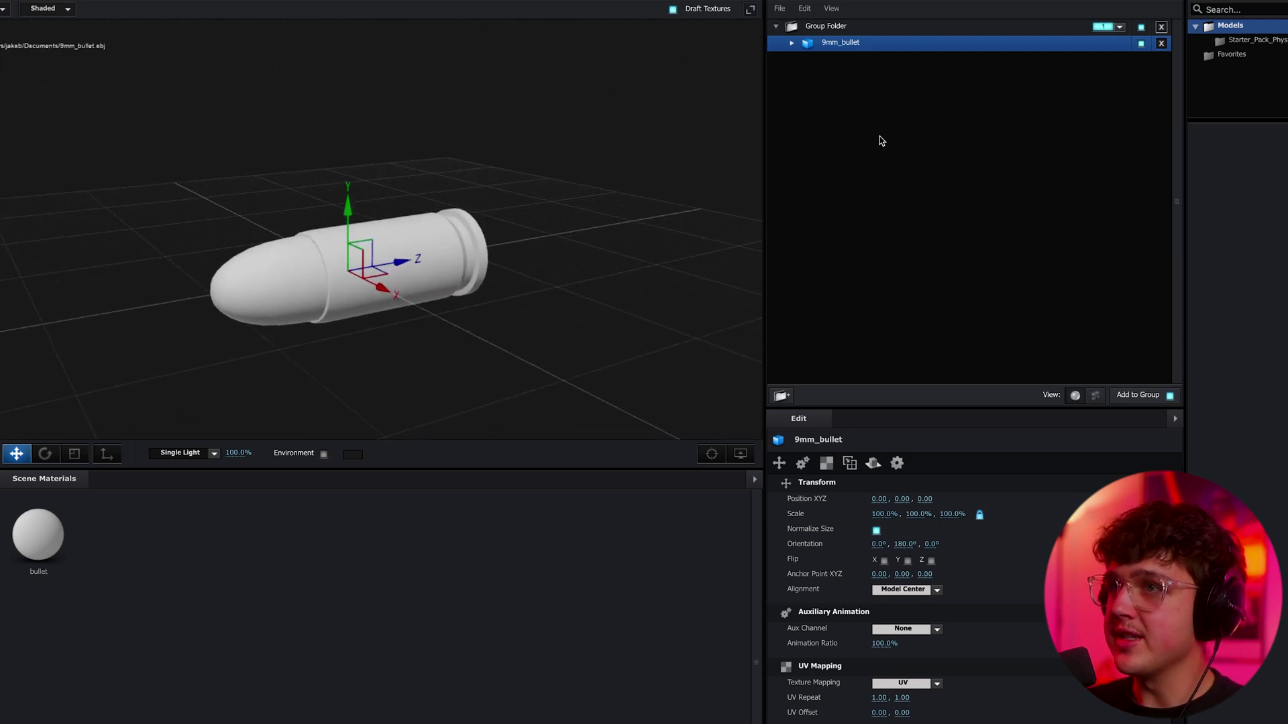
# Expand the 9mm_bullet model in the scene and select its shell material.
pyautogui.click(792, 44)
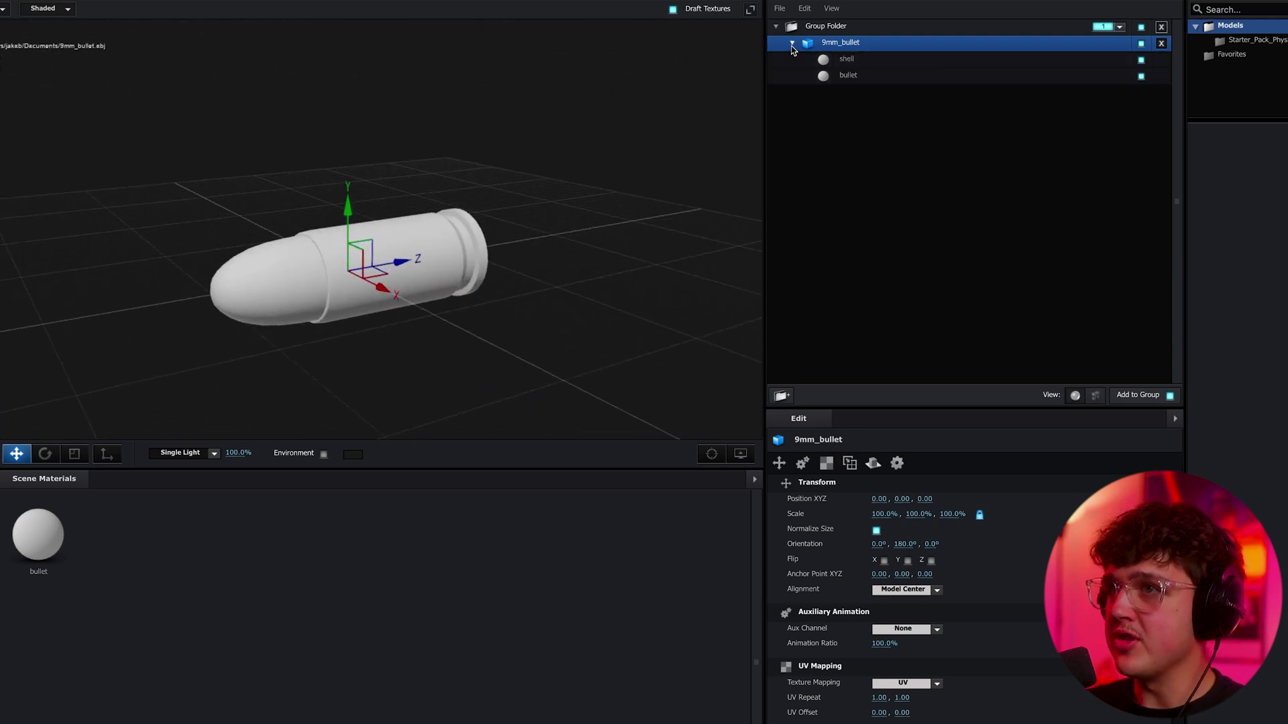
pyautogui.click(870, 64)
pyautogui.click(874, 539)
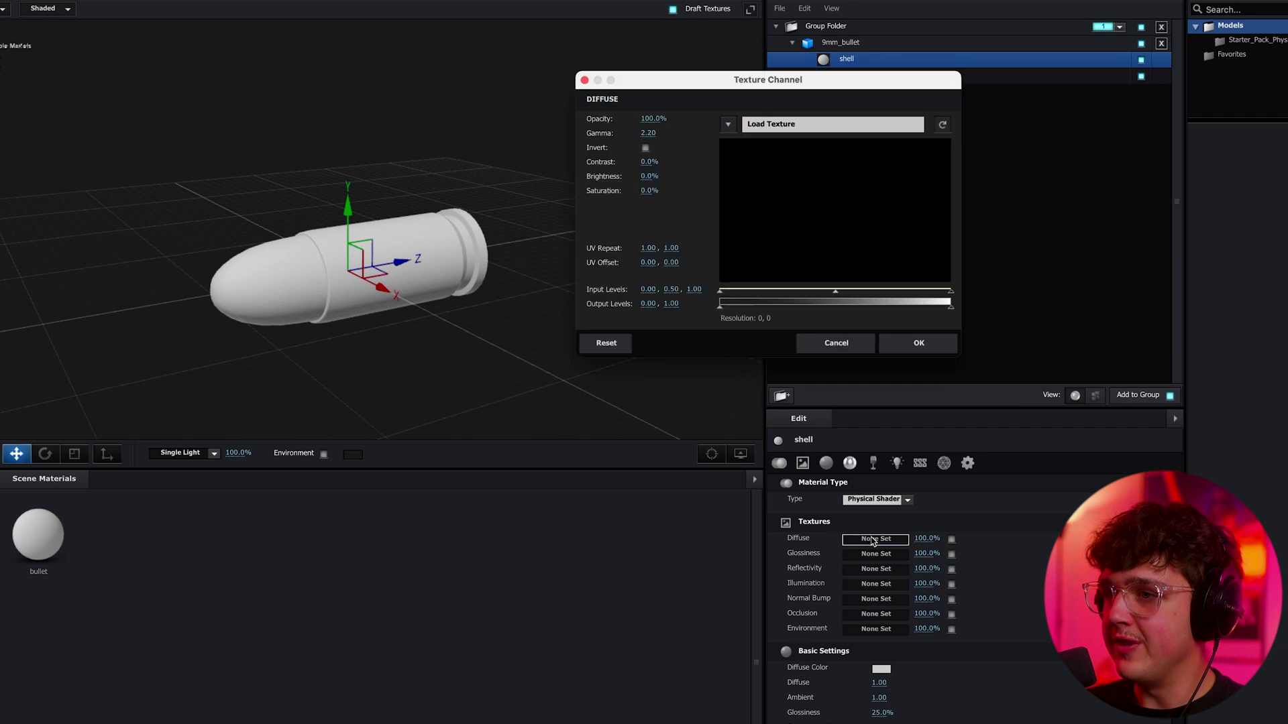
pyautogui.click(757, 127)
pyautogui.doubleClick(389, 193)
pyautogui.doubleClick(390, 191)
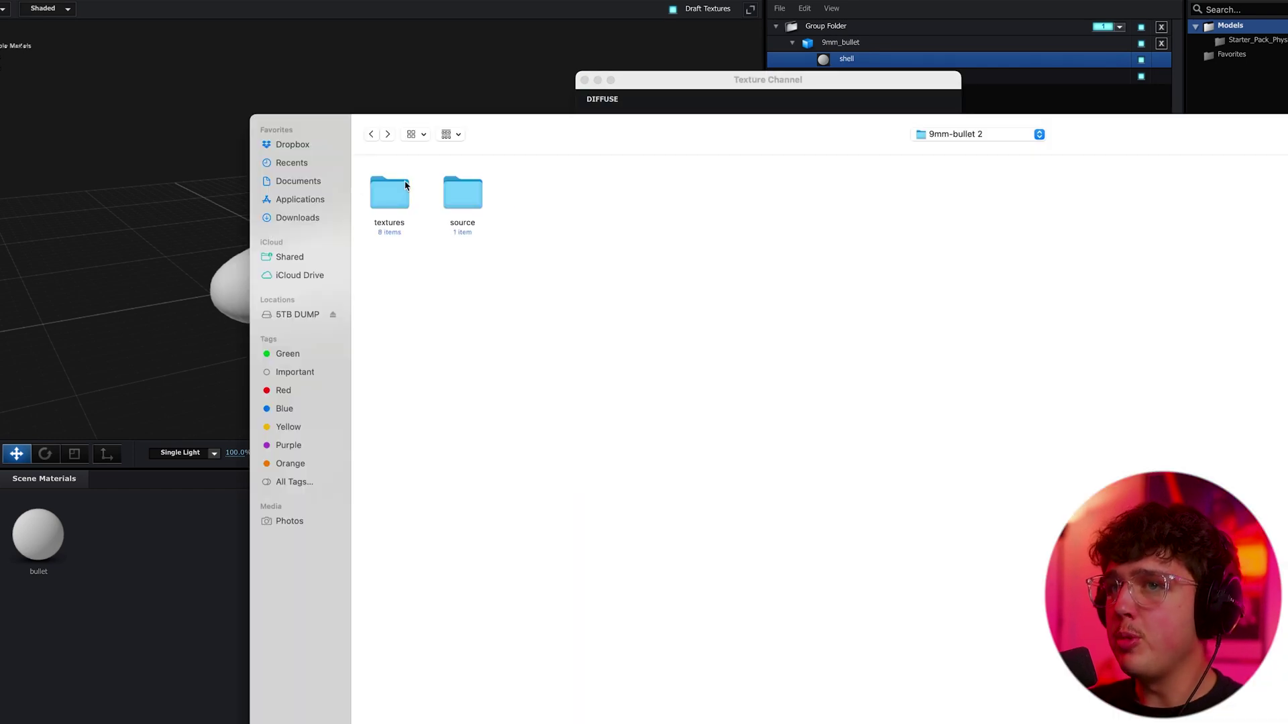
pyautogui.doubleClick(397, 190)
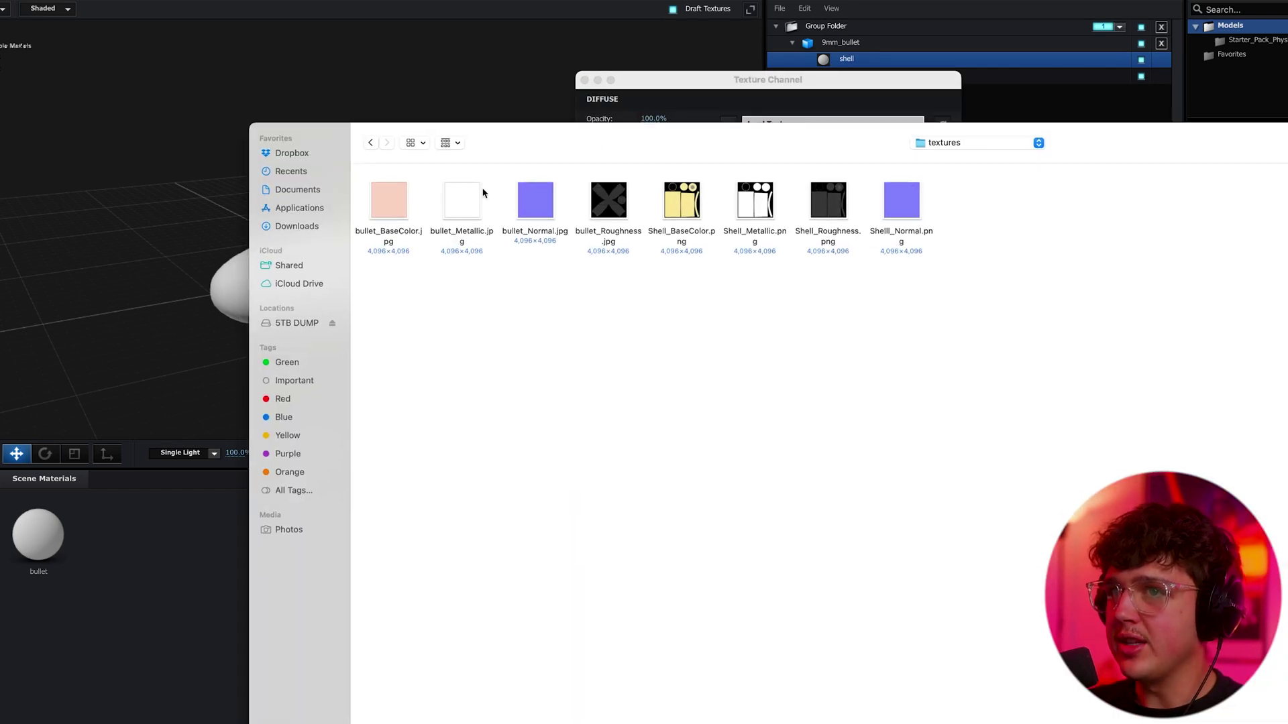
pyautogui.click(409, 206)
pyautogui.click(463, 201)
pyautogui.click(551, 203)
pyautogui.click(607, 207)
pyautogui.click(682, 208)
pyautogui.click(772, 207)
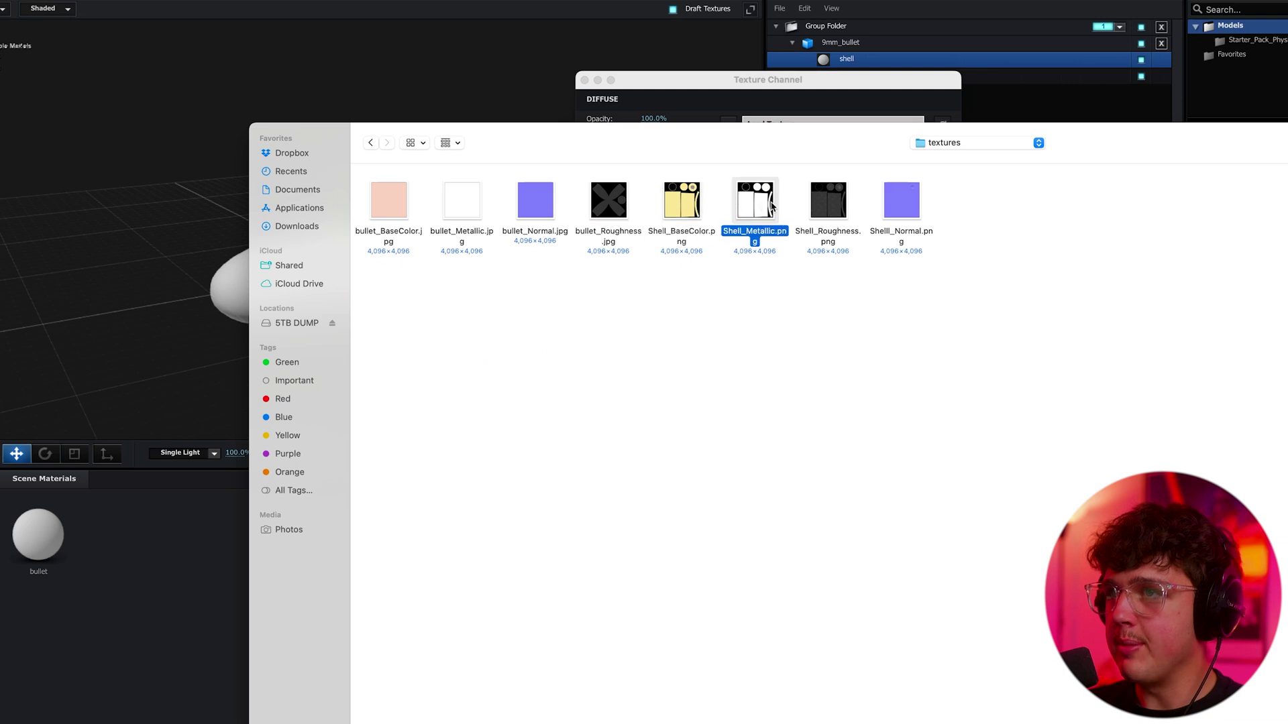
pyautogui.click(831, 198)
pyautogui.doubleClick(904, 202)
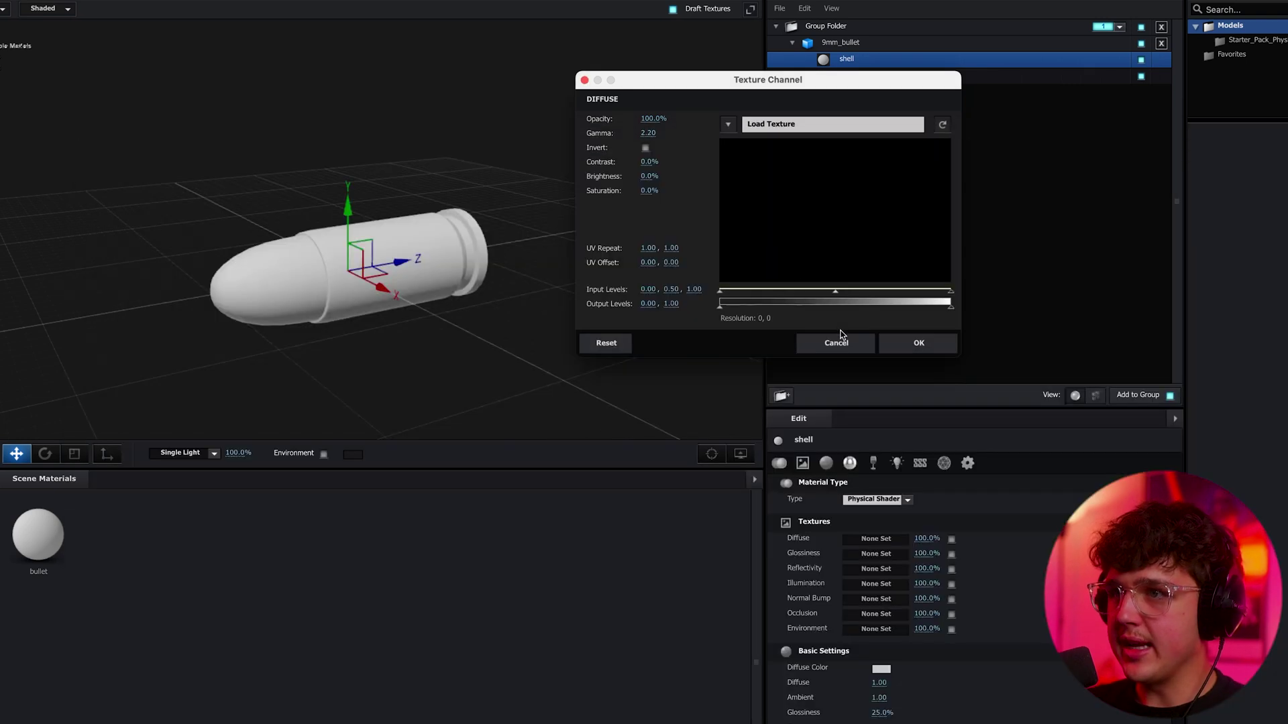
pyautogui.click(838, 343)
# Load Shell_BaseColor.png from the 9mm-bullet 2 textures folder as the shell material's diffuse texture and inspect the model.
pyautogui.click(876, 538)
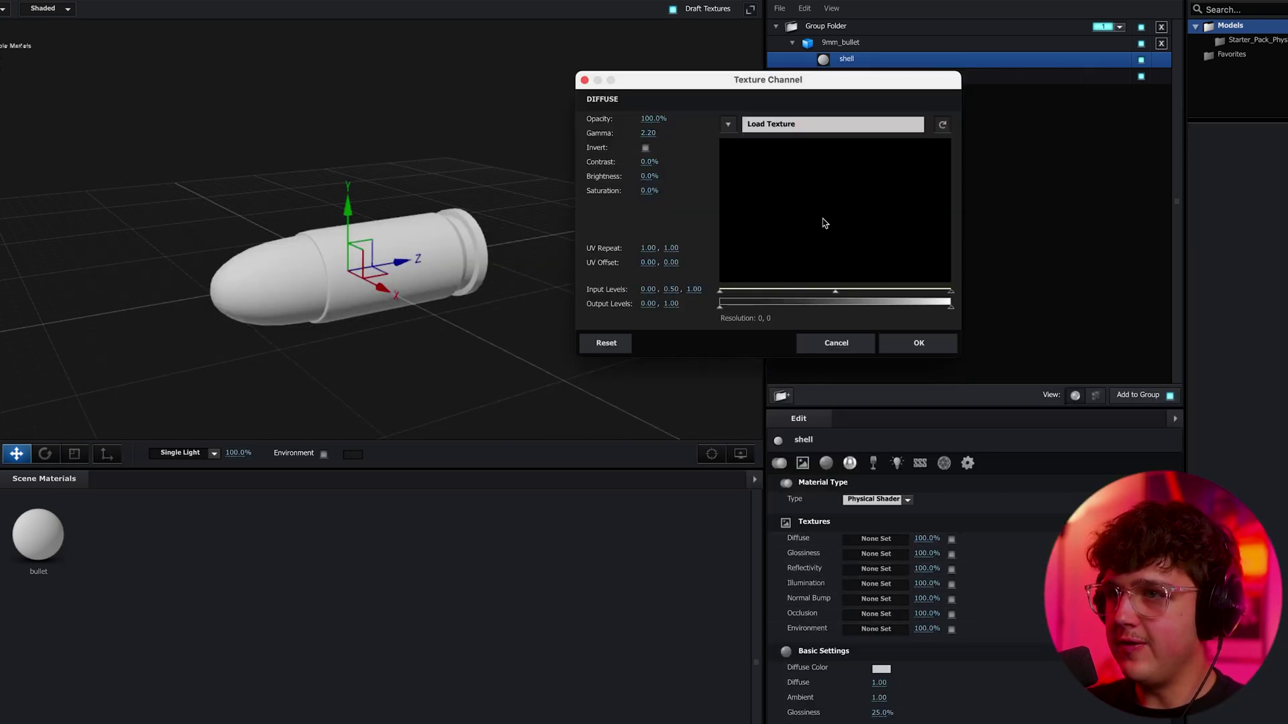
pyautogui.click(769, 126)
pyautogui.press('super+shift+o')
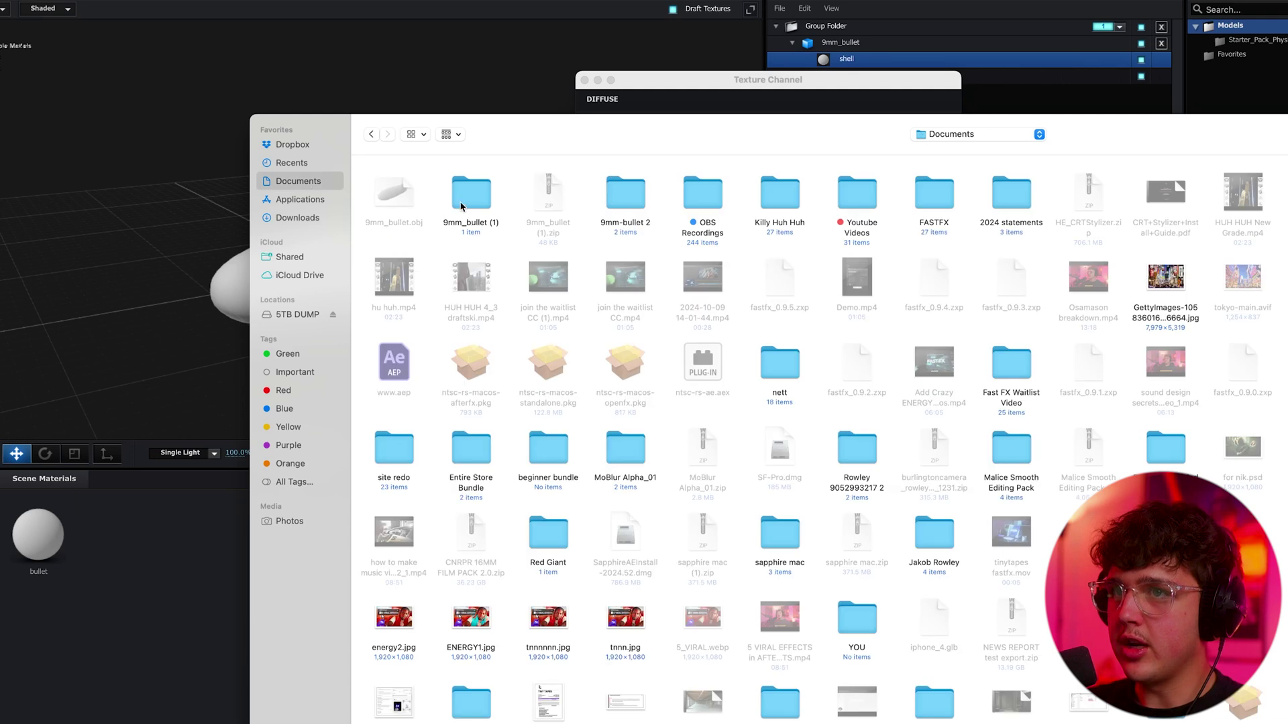
pyautogui.doubleClick(641, 194)
pyautogui.doubleClick(397, 191)
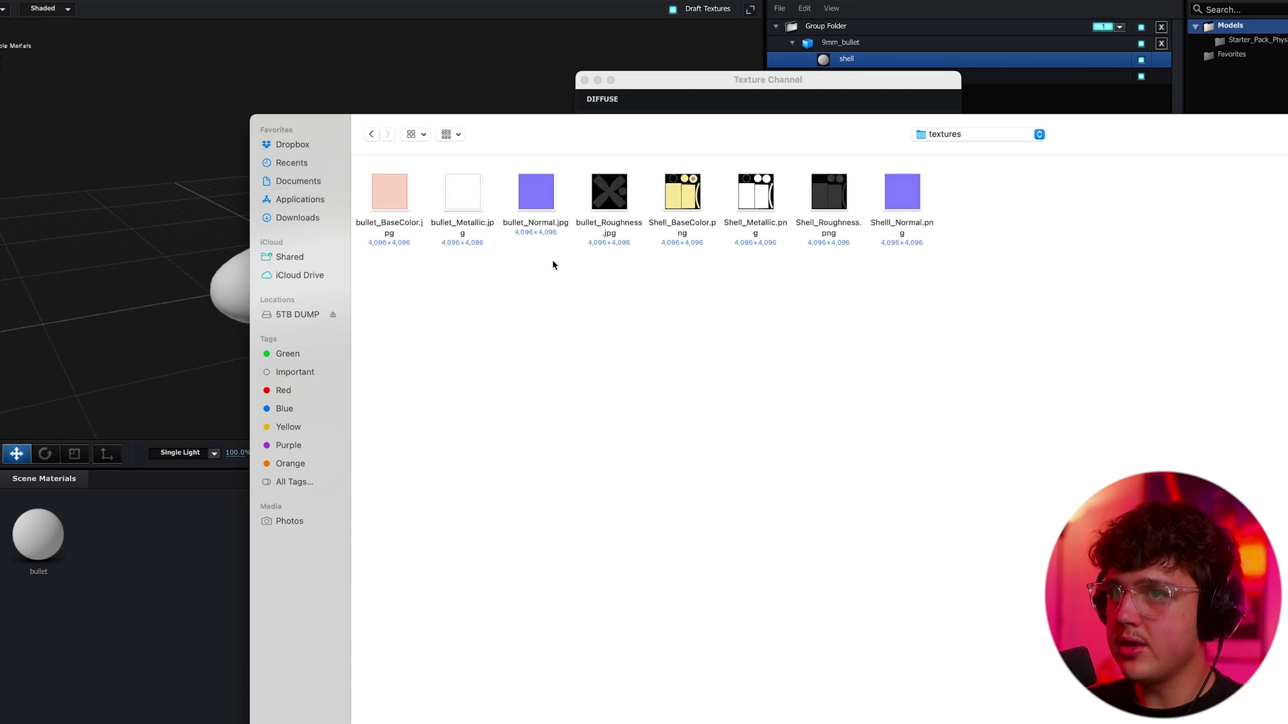
pyautogui.doubleClick(672, 197)
pyautogui.click(765, 214)
pyautogui.click(914, 342)
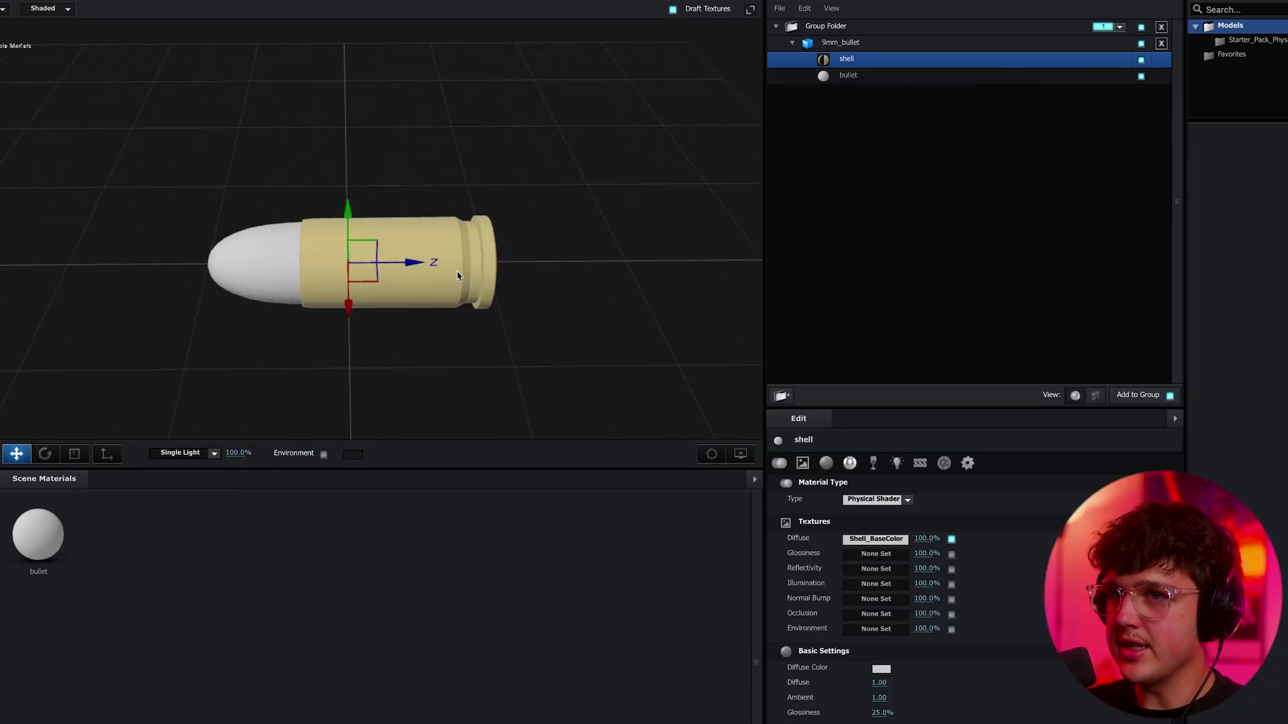
pyautogui.moveTo(457, 275); pyautogui.dragTo(588, 231)
pyautogui.click(860, 75)
pyautogui.click(859, 64)
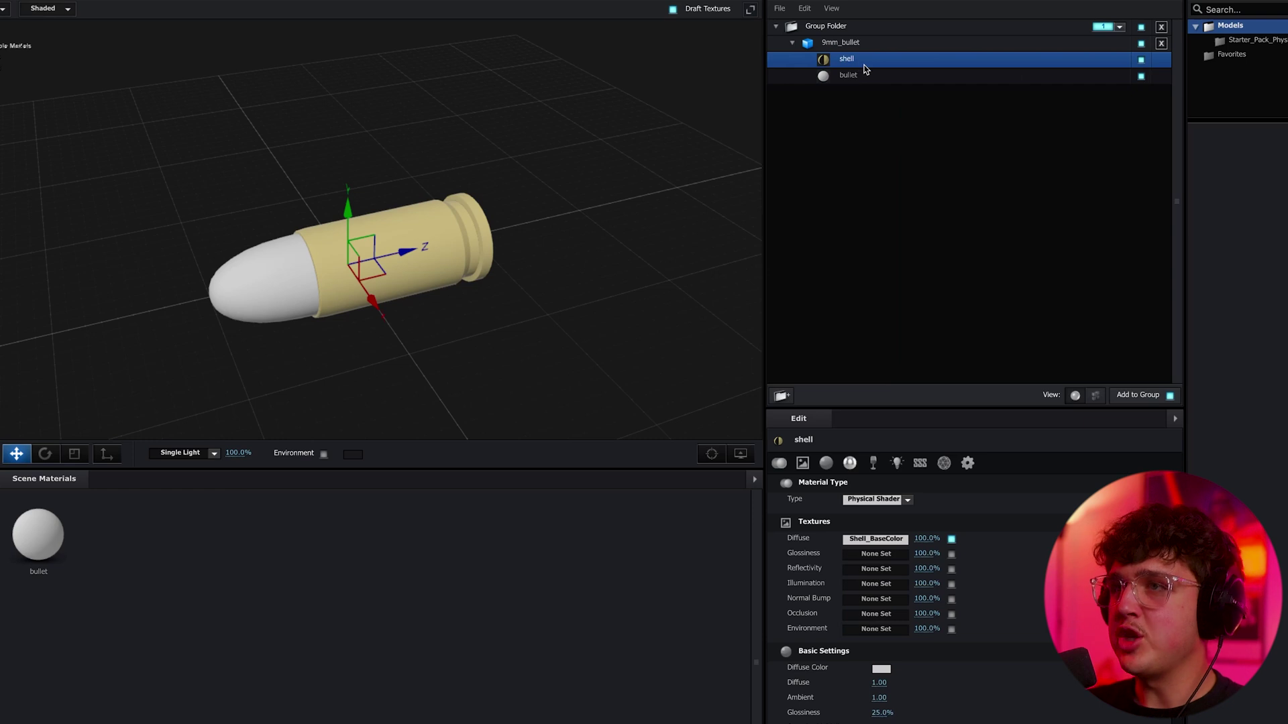
pyautogui.click(880, 544)
pyautogui.click(798, 156)
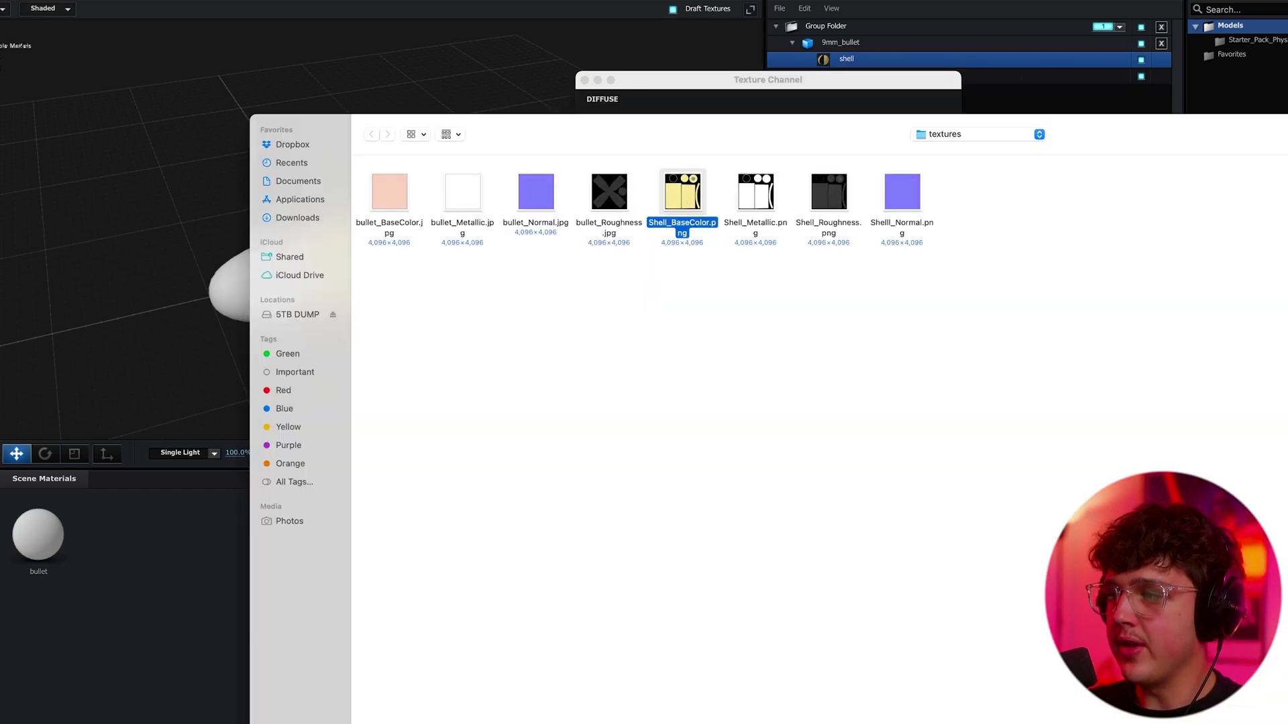
pyautogui.press('Escape')
pyautogui.press('Escape')
# Load bullet_Roughness.jpg as the bullet material's diffuse texture, accept downscaling, and inspect the model.
pyautogui.click(859, 76)
pyautogui.click(865, 539)
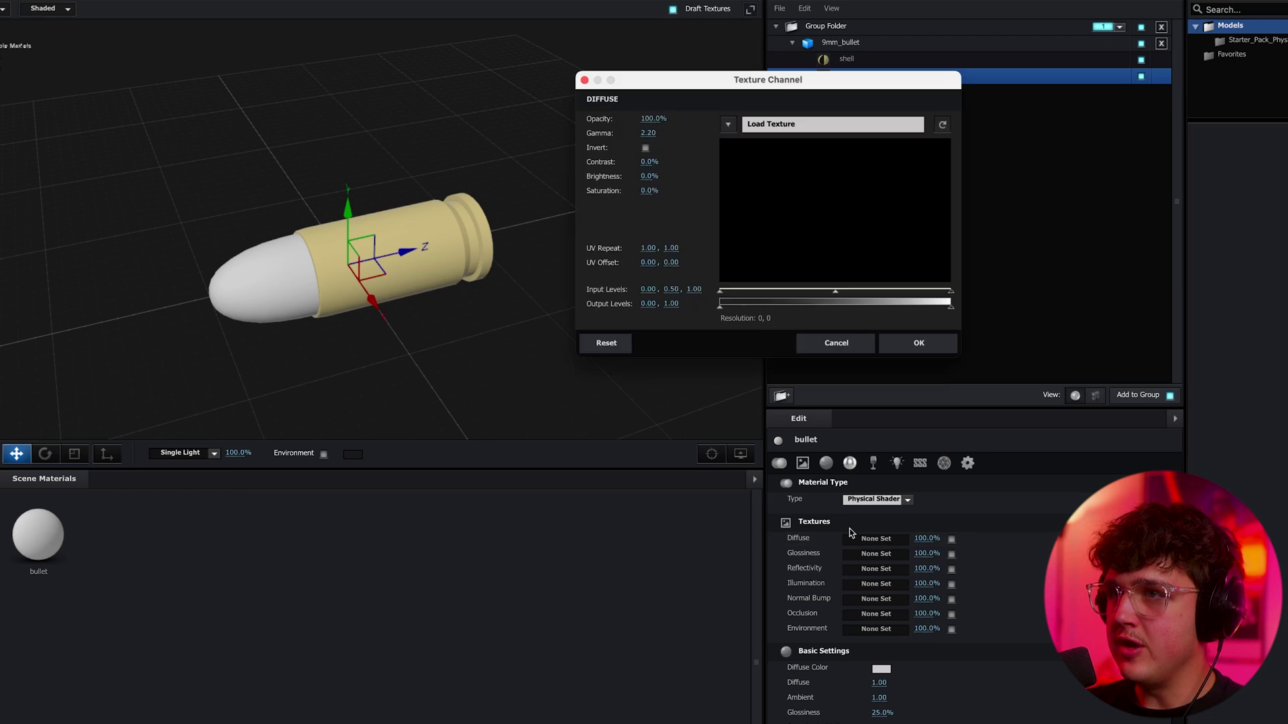
pyautogui.click(799, 152)
pyautogui.click(608, 200)
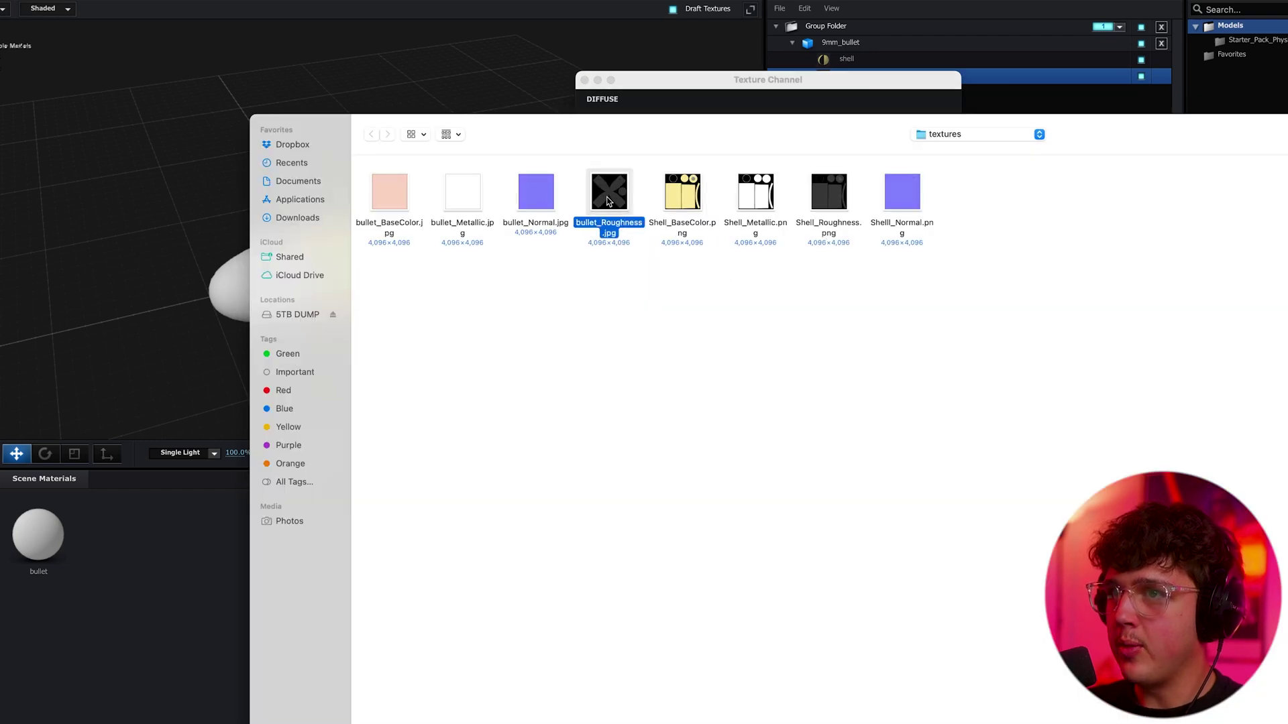
pyautogui.press('Return')
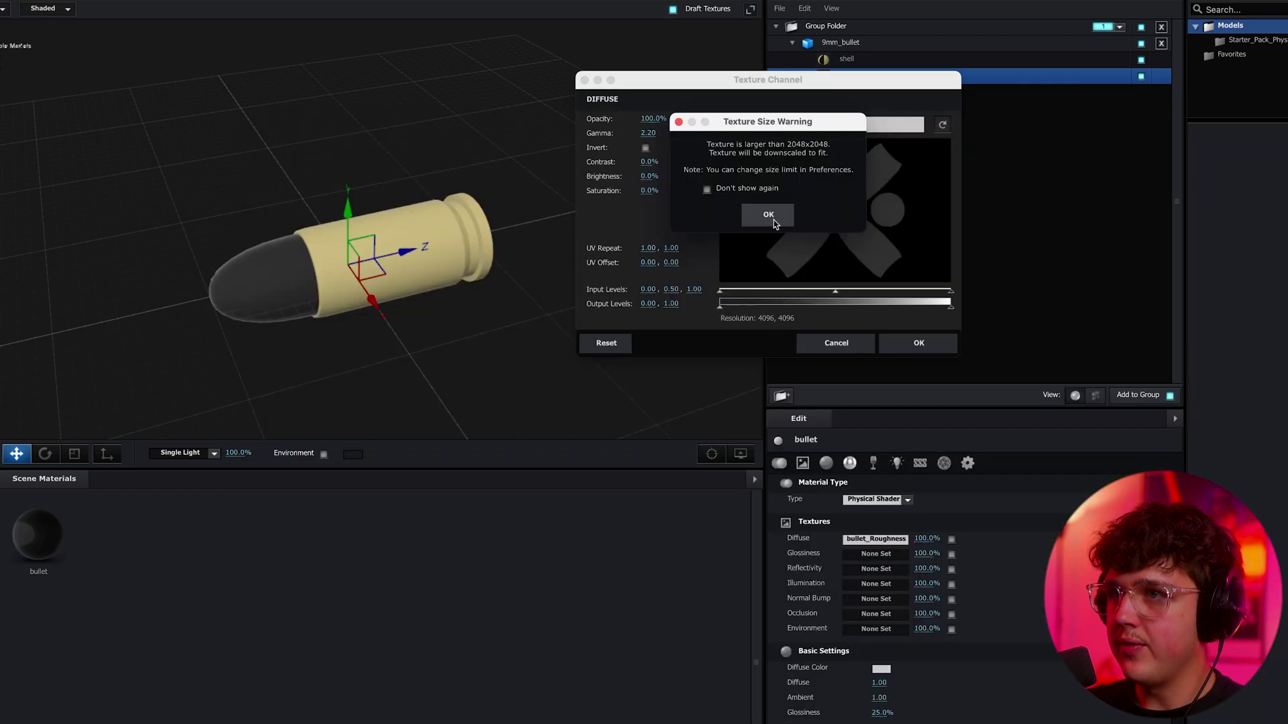
pyautogui.click(769, 215)
pyautogui.moveTo(603, 208); pyautogui.dragTo(658, 216)
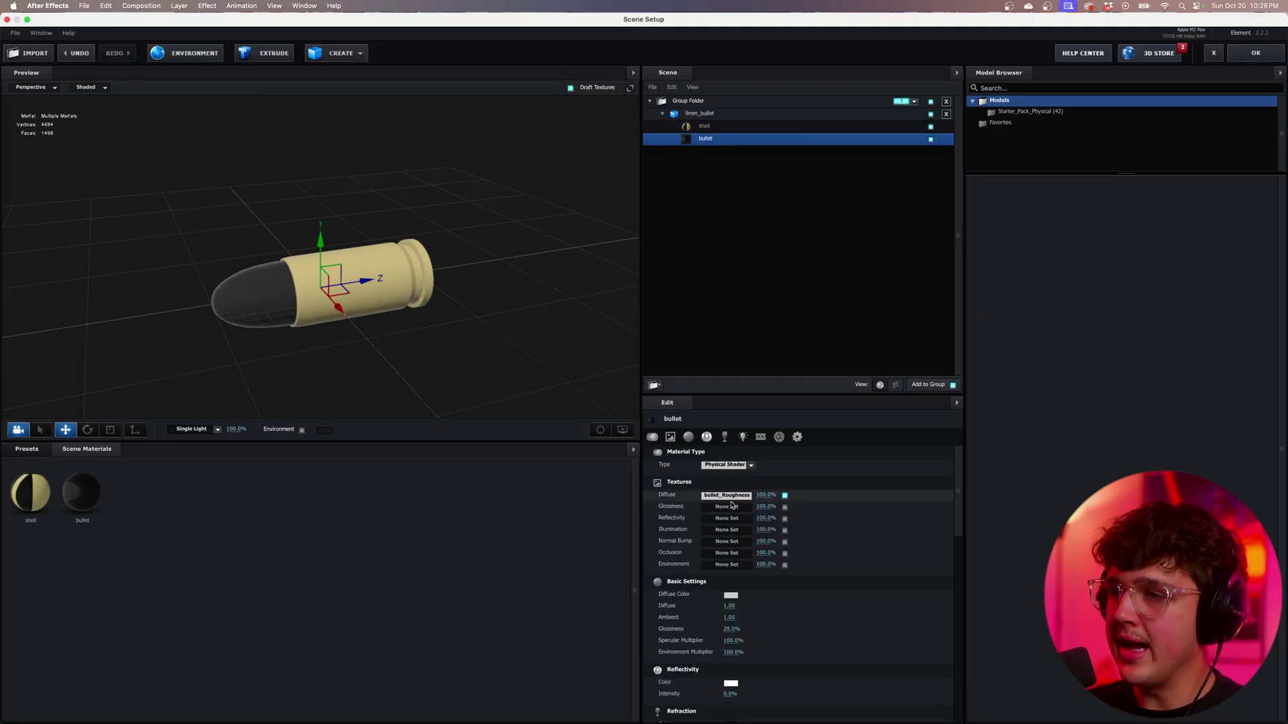
# Return to the composition at 0:00:00:15 and assign the music video footage to Layer 1 of Element's Custom Texture Maps.
pyautogui.click(703, 127)
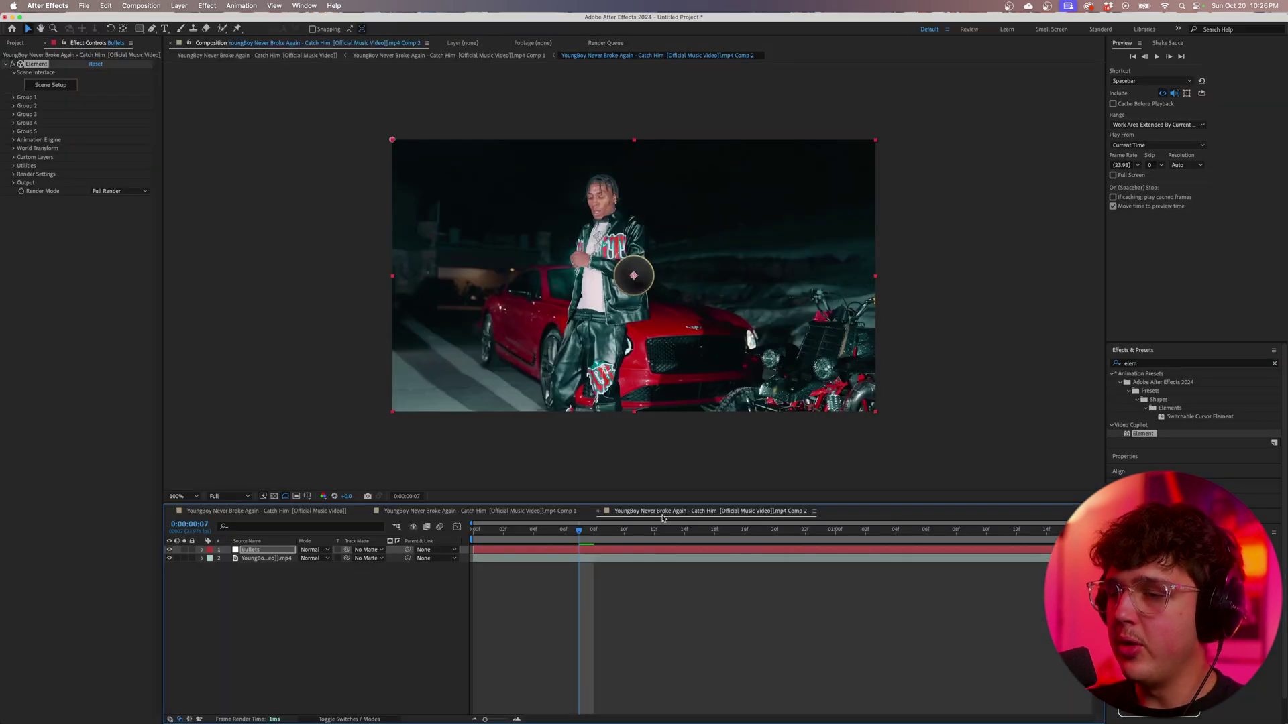
pyautogui.moveTo(661, 532); pyautogui.dragTo(700, 533)
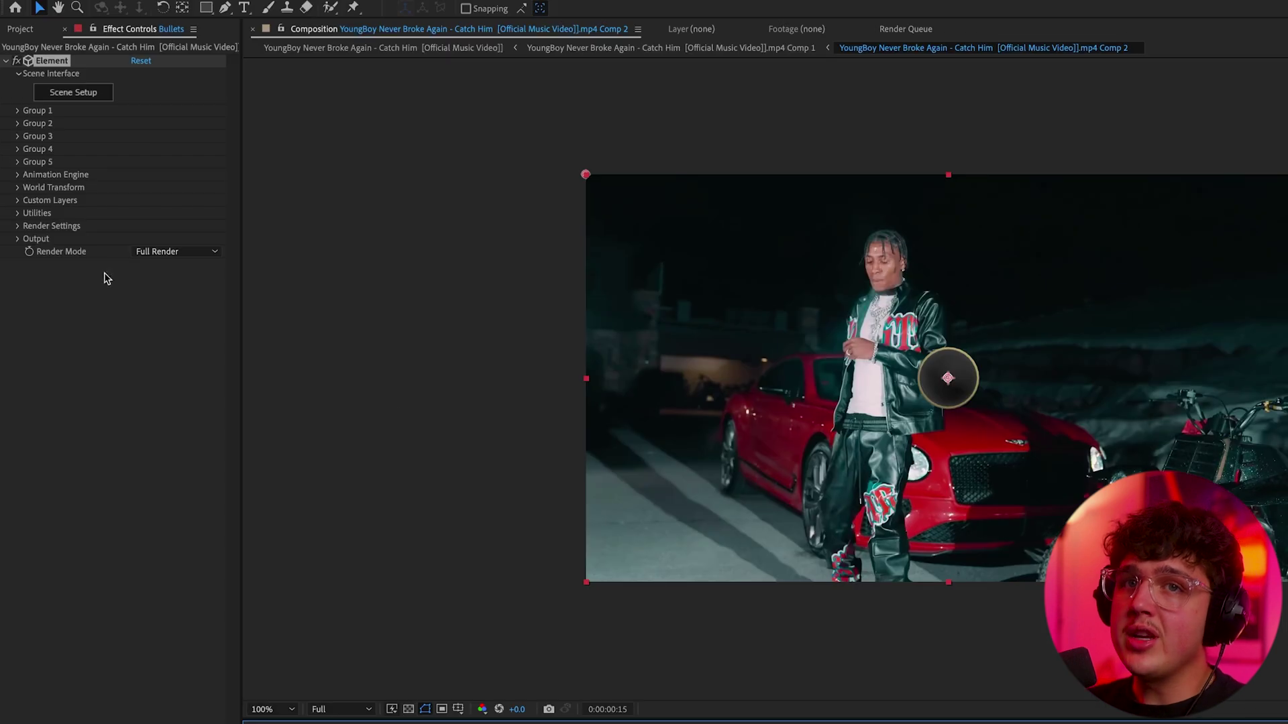
pyautogui.click(17, 200)
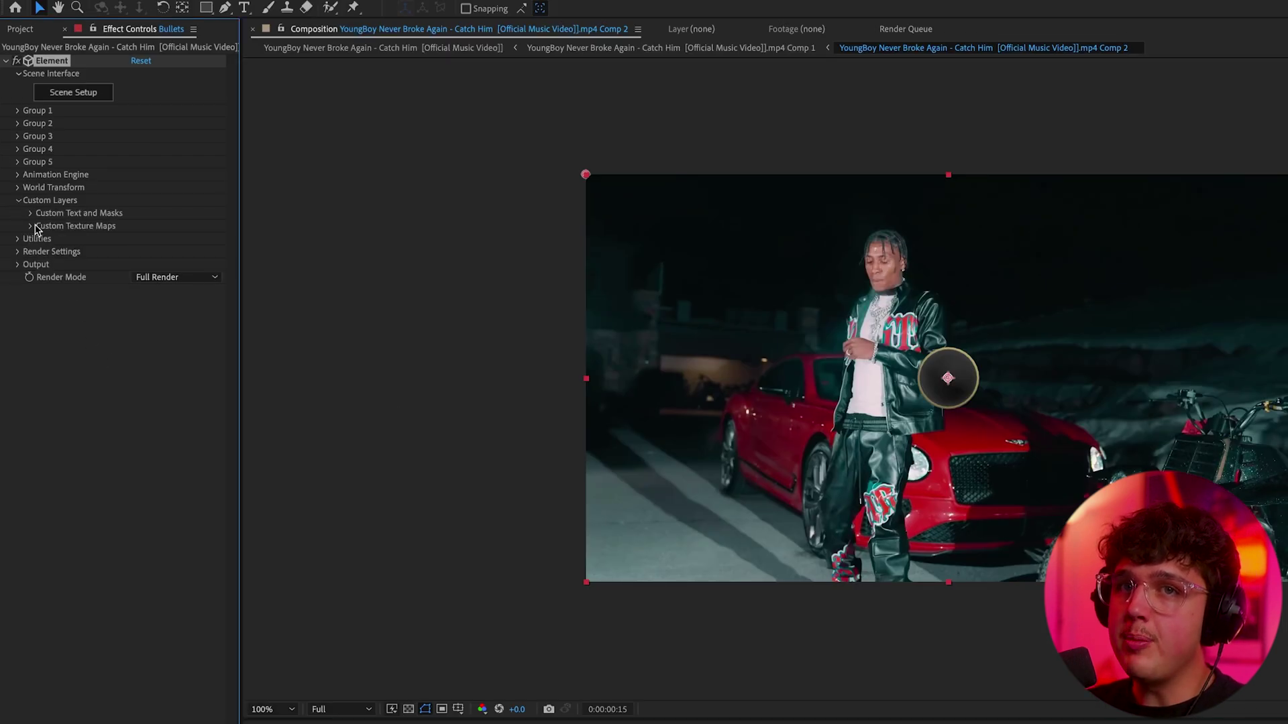
pyautogui.click(30, 226)
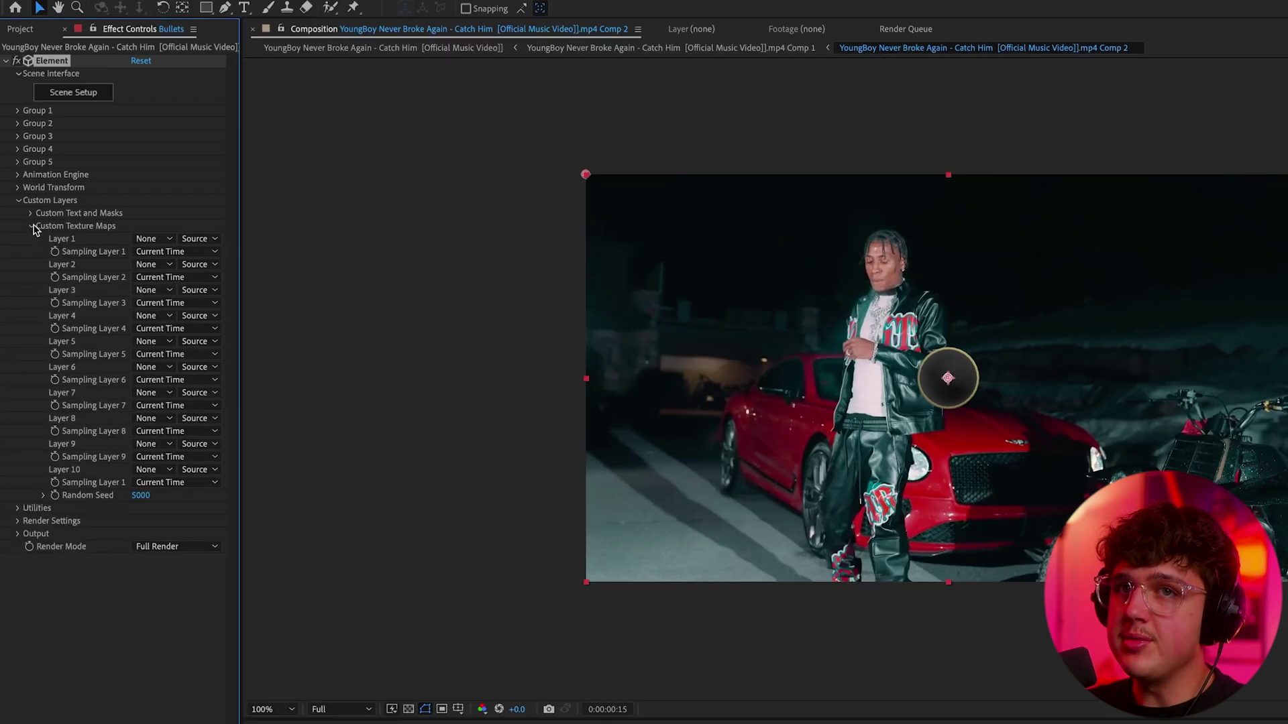
pyautogui.click(137, 240)
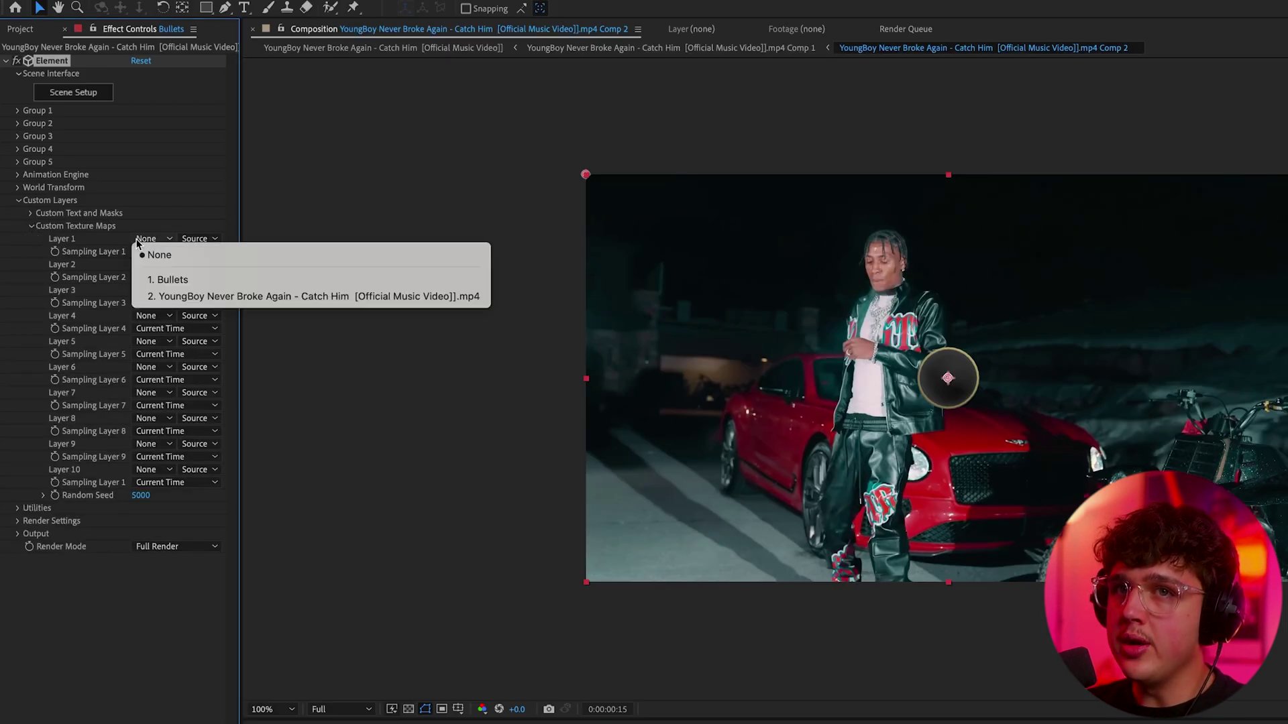
pyautogui.click(214, 297)
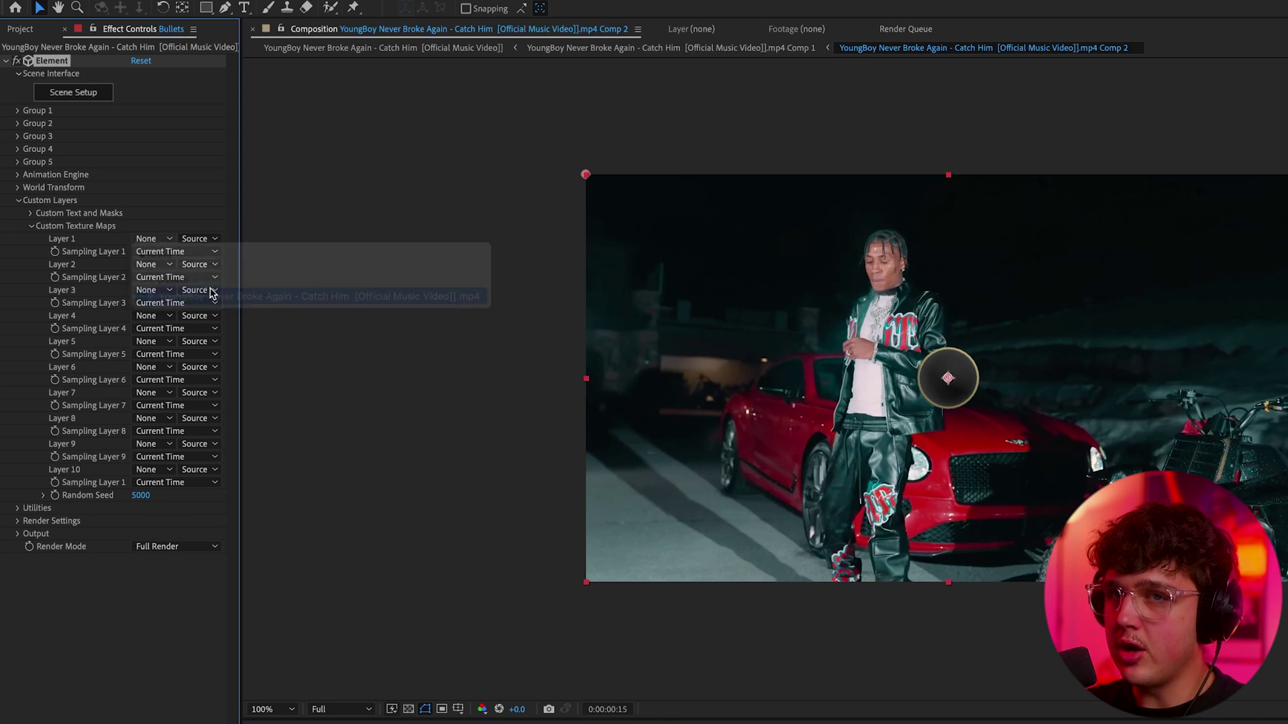
# Set the Environment texture of the shell and bullet materials to Custom Layer 1, apply the scene and preview the composition.
pyautogui.click(90, 93)
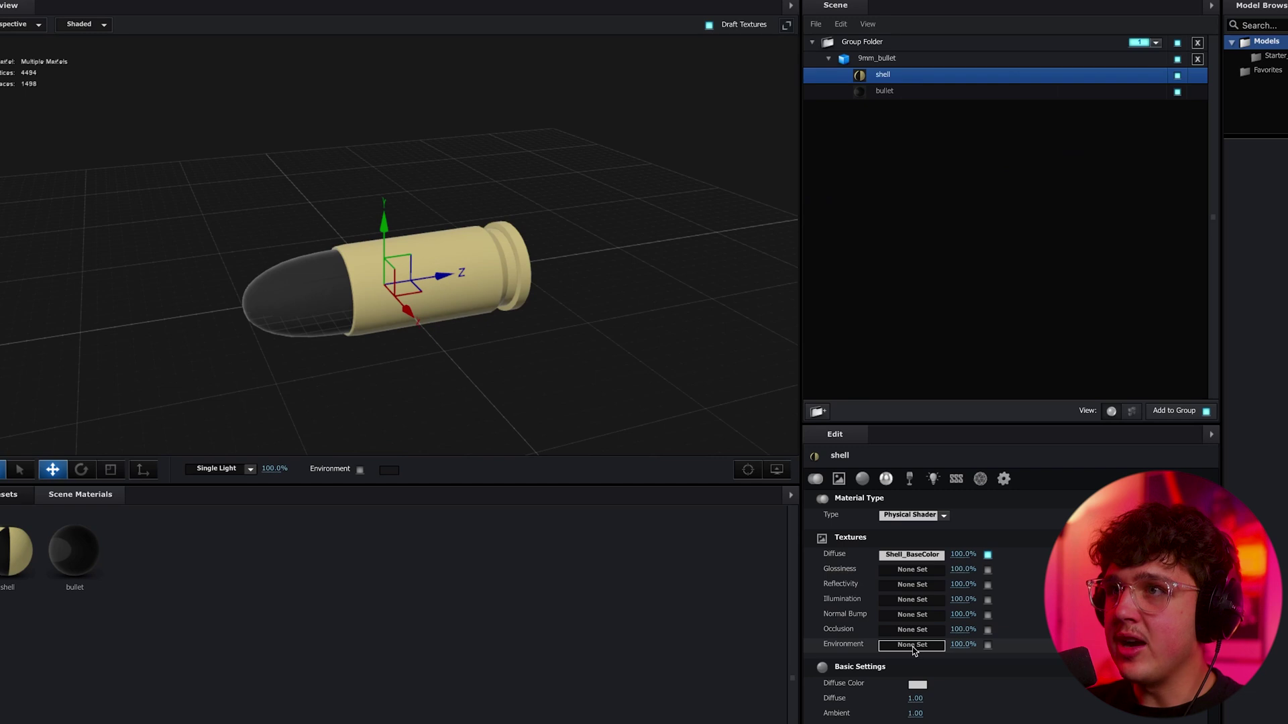
pyautogui.click(912, 645)
pyautogui.click(869, 140)
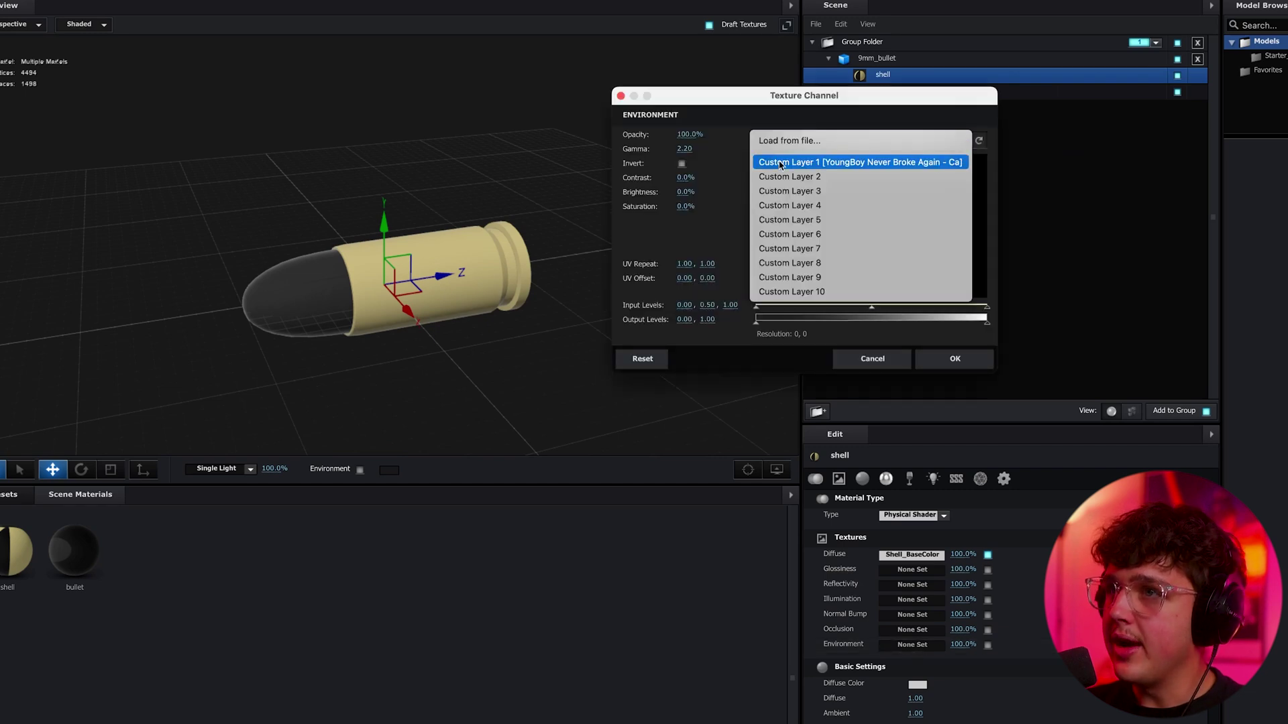
pyautogui.click(865, 161)
pyautogui.click(955, 359)
pyautogui.click(899, 91)
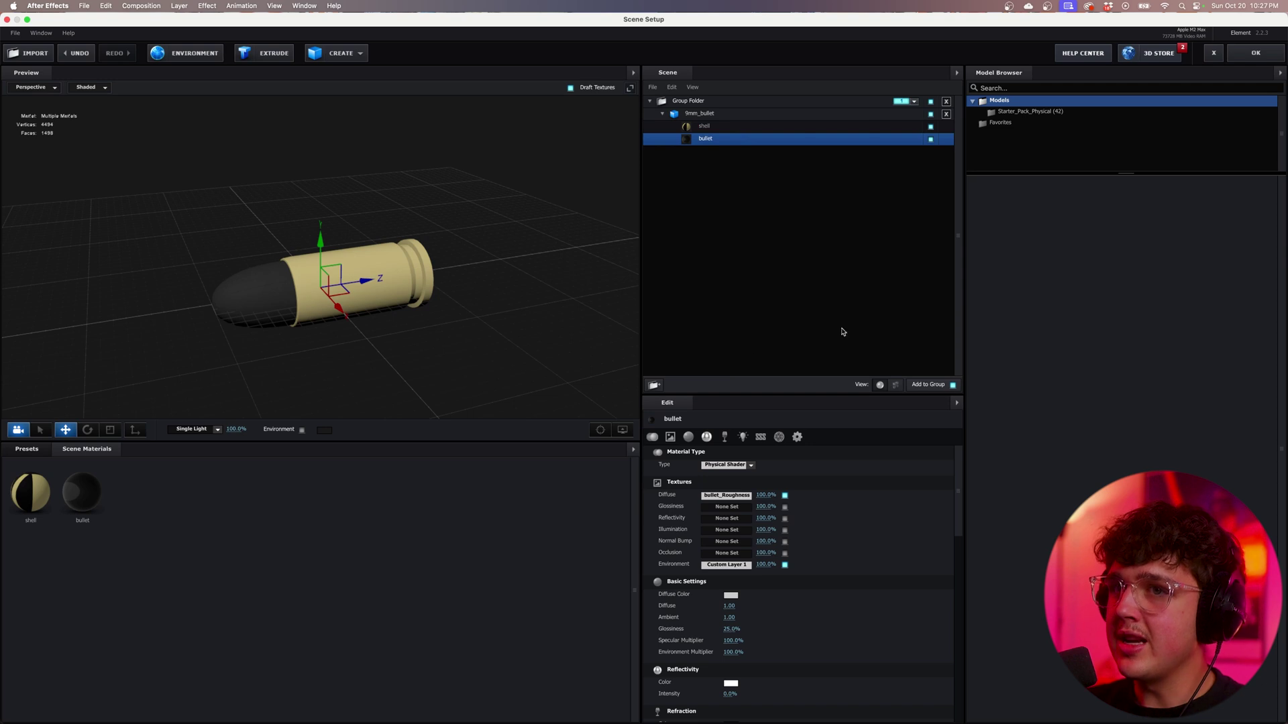
pyautogui.click(1255, 52)
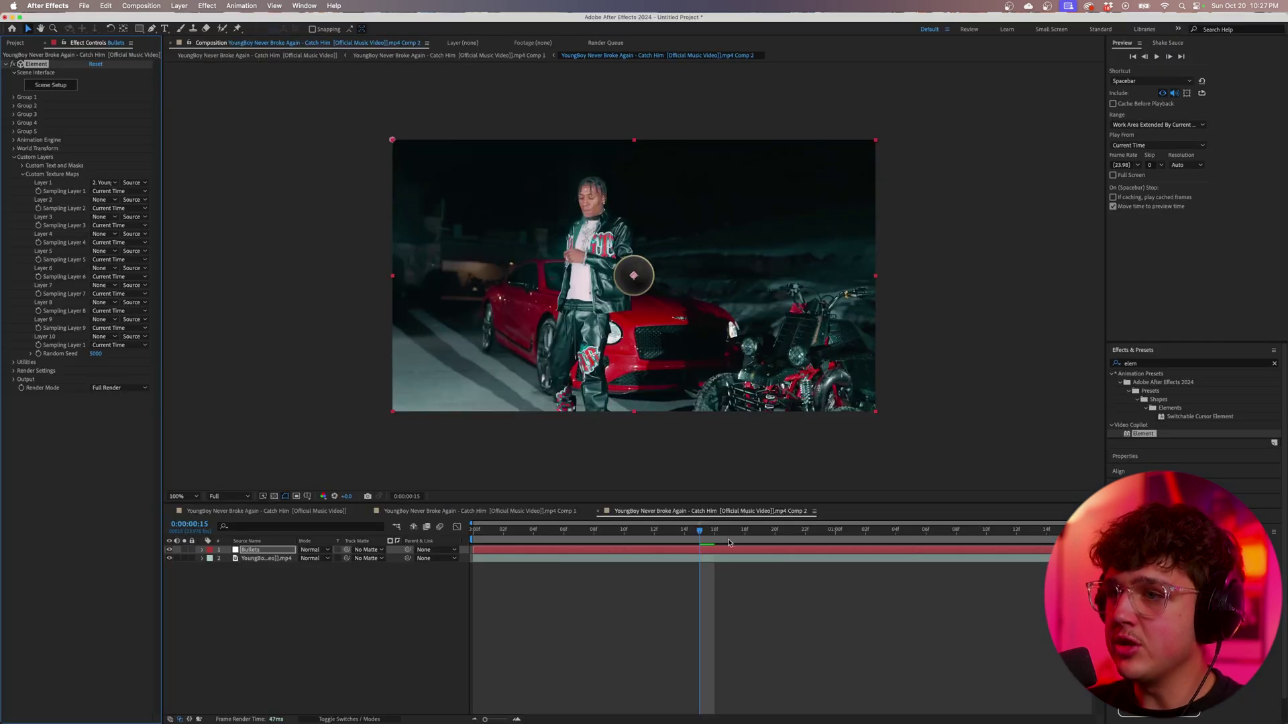
pyautogui.press('space')
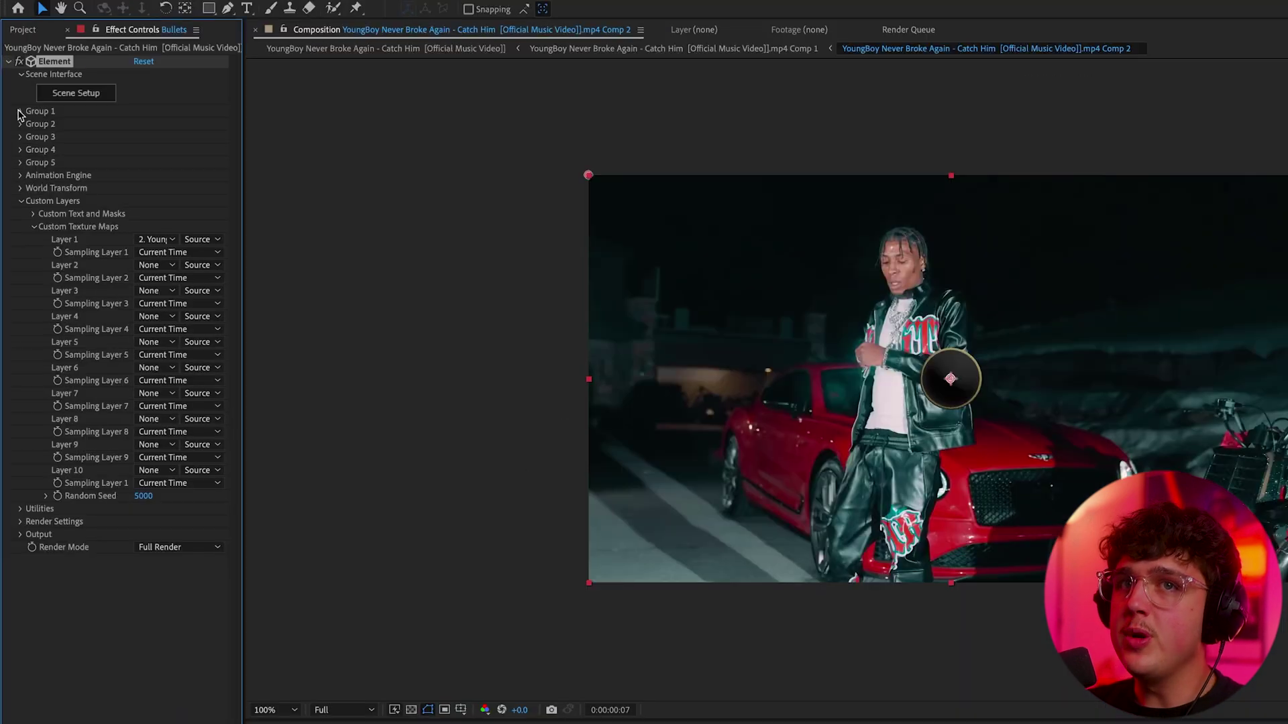
# Set Group 1's Particle Replicator rotation to 36° on X and 50° on Y.
pyautogui.click(14, 97)
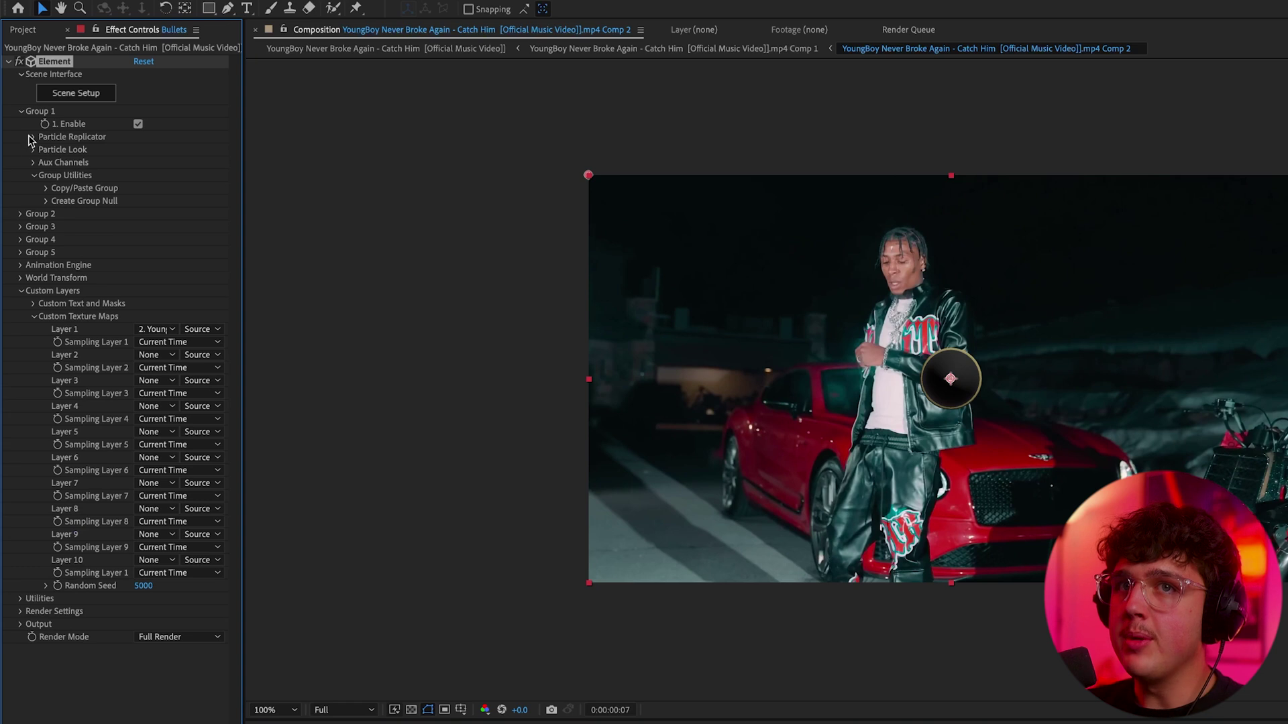
pyautogui.click(32, 137)
pyautogui.click(45, 202)
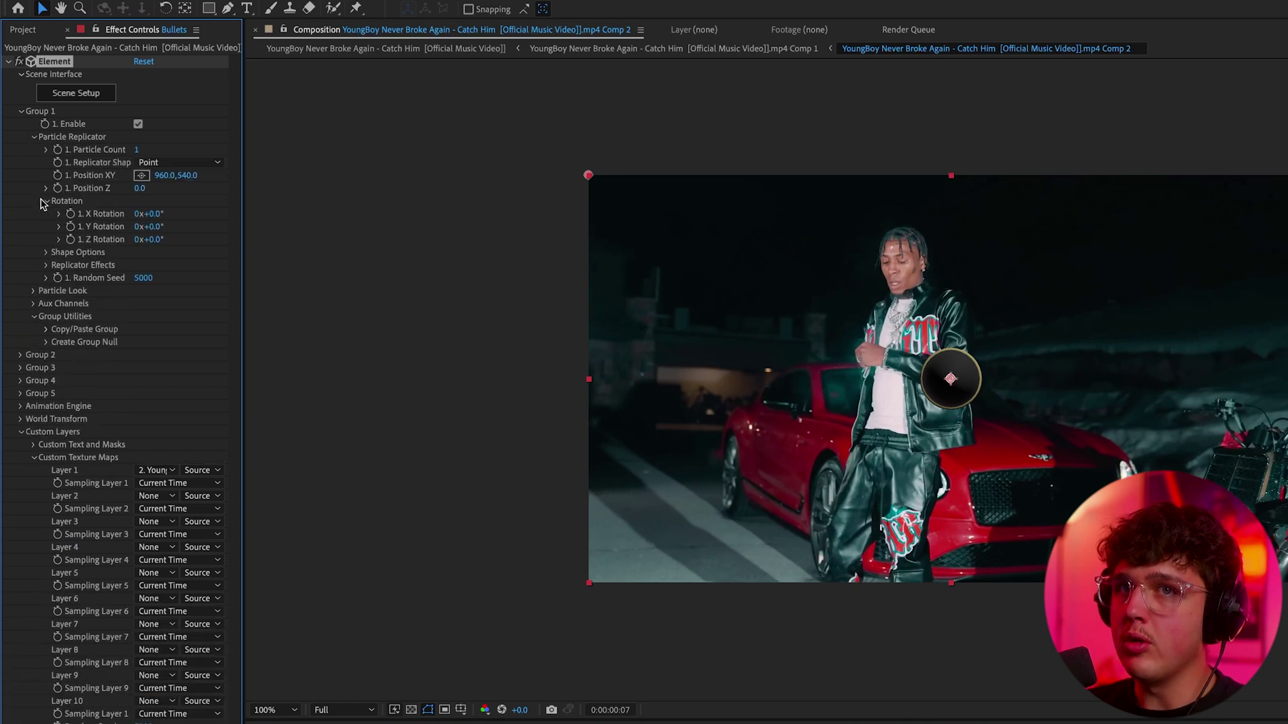
pyautogui.moveTo(151, 213); pyautogui.dragTo(194, 226)
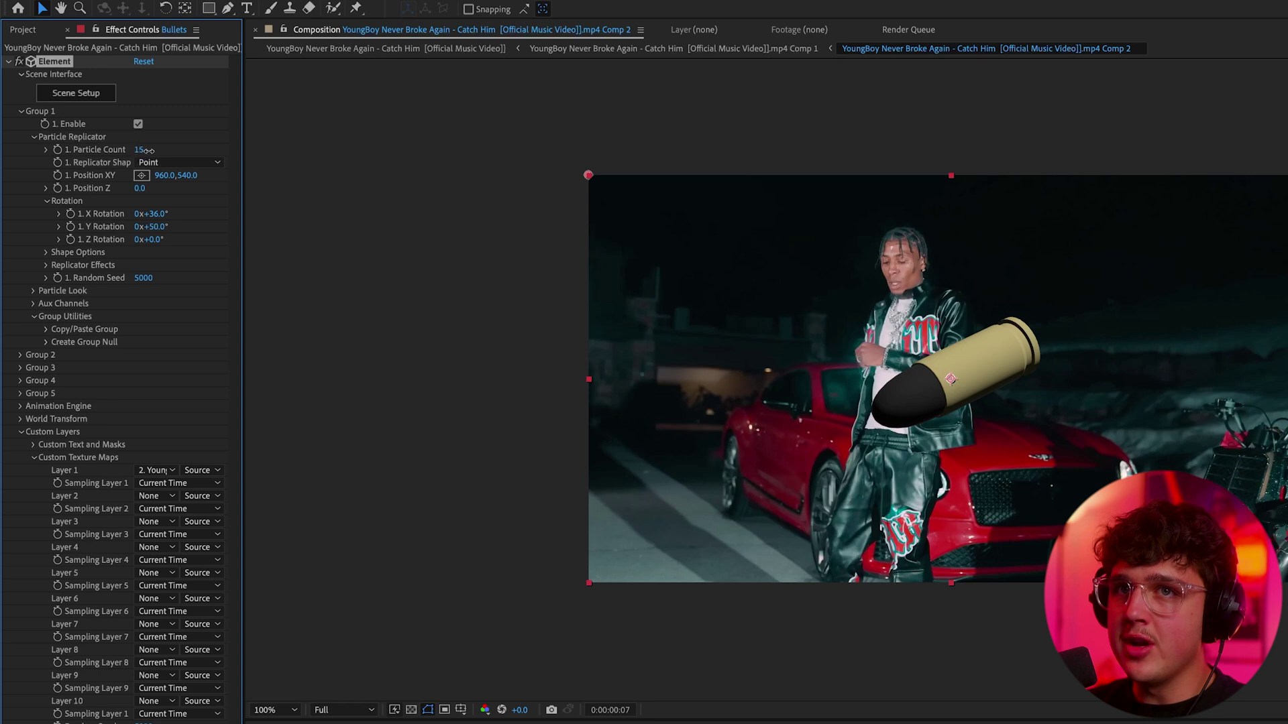
# Set Group 1's particle count to 370 and its replicator scatter to 400 to spread the bullets across the frame.
pyautogui.moveTo(151, 156); pyautogui.dragTo(160, 156)
pyautogui.click(46, 265)
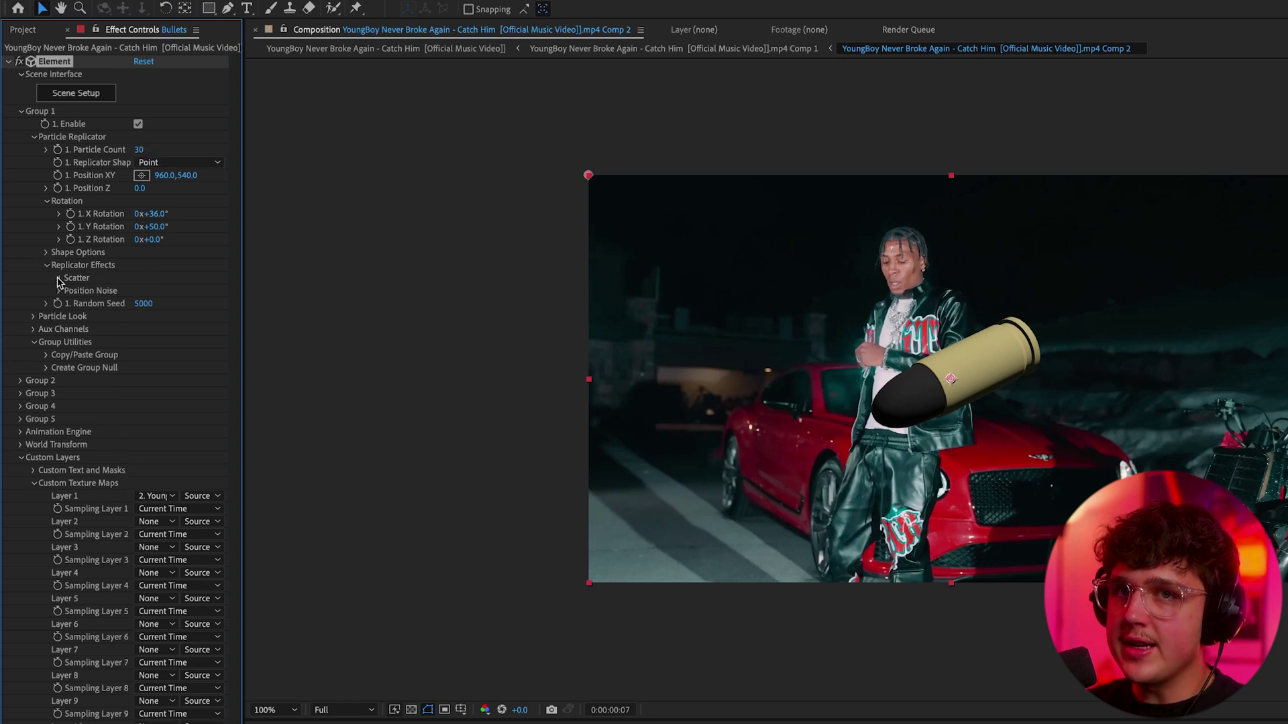
pyautogui.click(59, 278)
pyautogui.moveTo(141, 291); pyautogui.dragTo(412, 366)
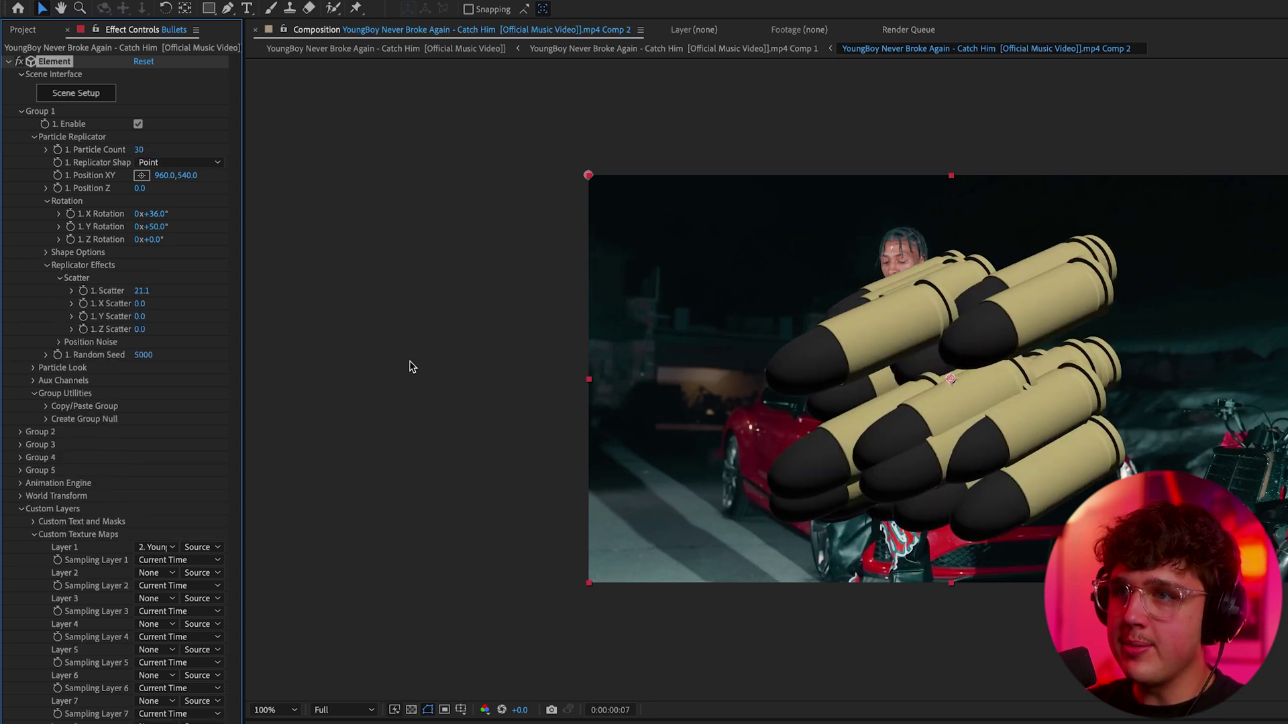
pyautogui.click(142, 291)
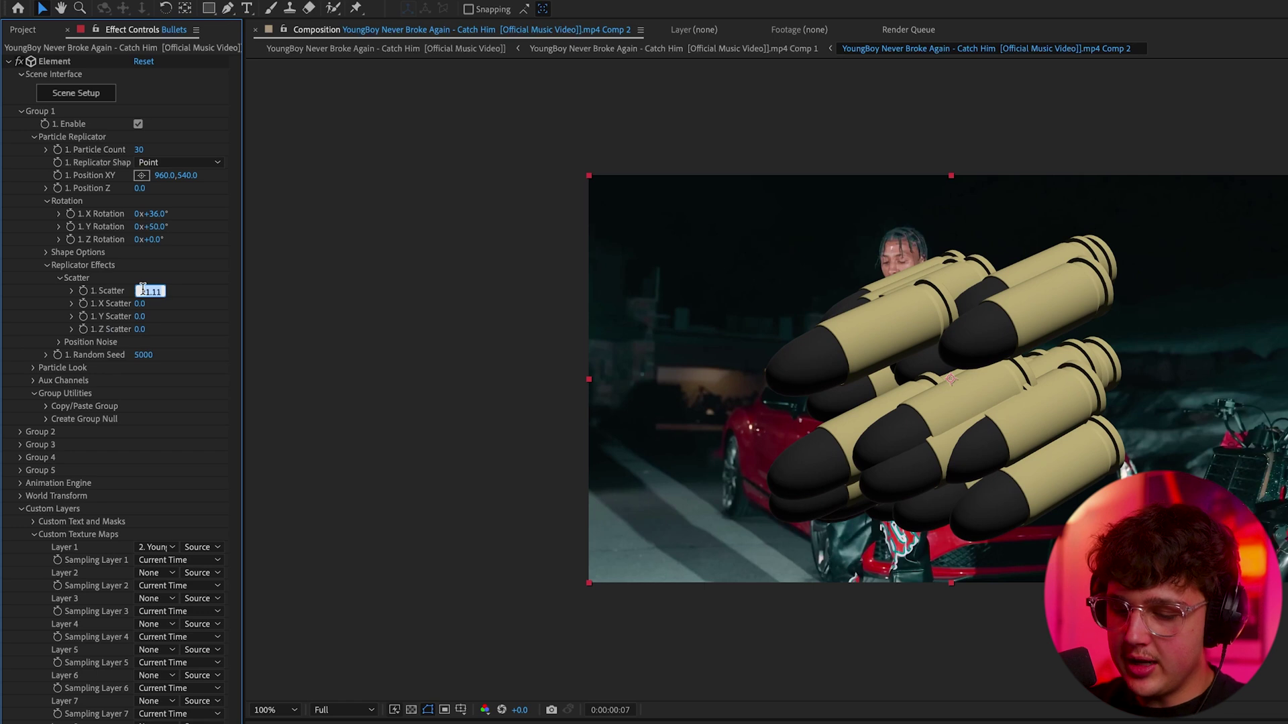
pyautogui.write('400')
pyautogui.press('Return')
pyautogui.moveTo(138, 149); pyautogui.dragTo(285, 169)
# Set Group 1's particle size to 4.60 and open its Particle Rotation settings.
pyautogui.click(32, 367)
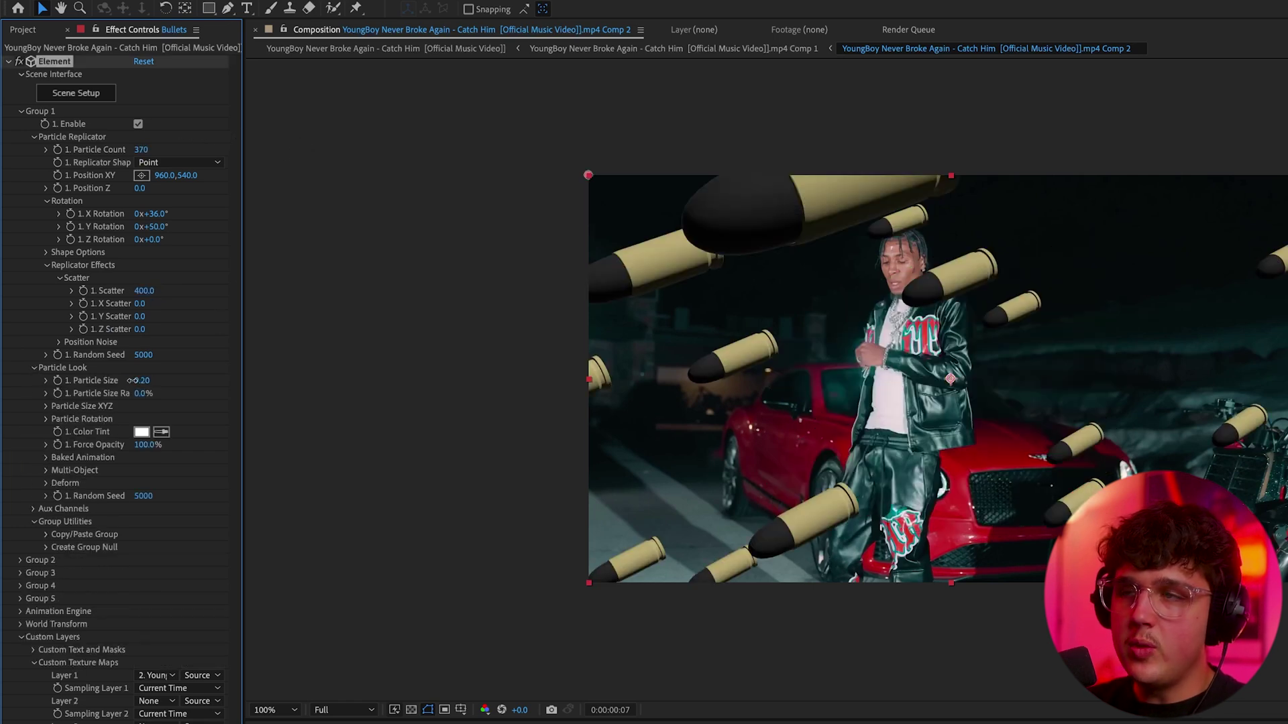
pyautogui.moveTo(132, 380); pyautogui.dragTo(97, 381)
pyautogui.click(45, 418)
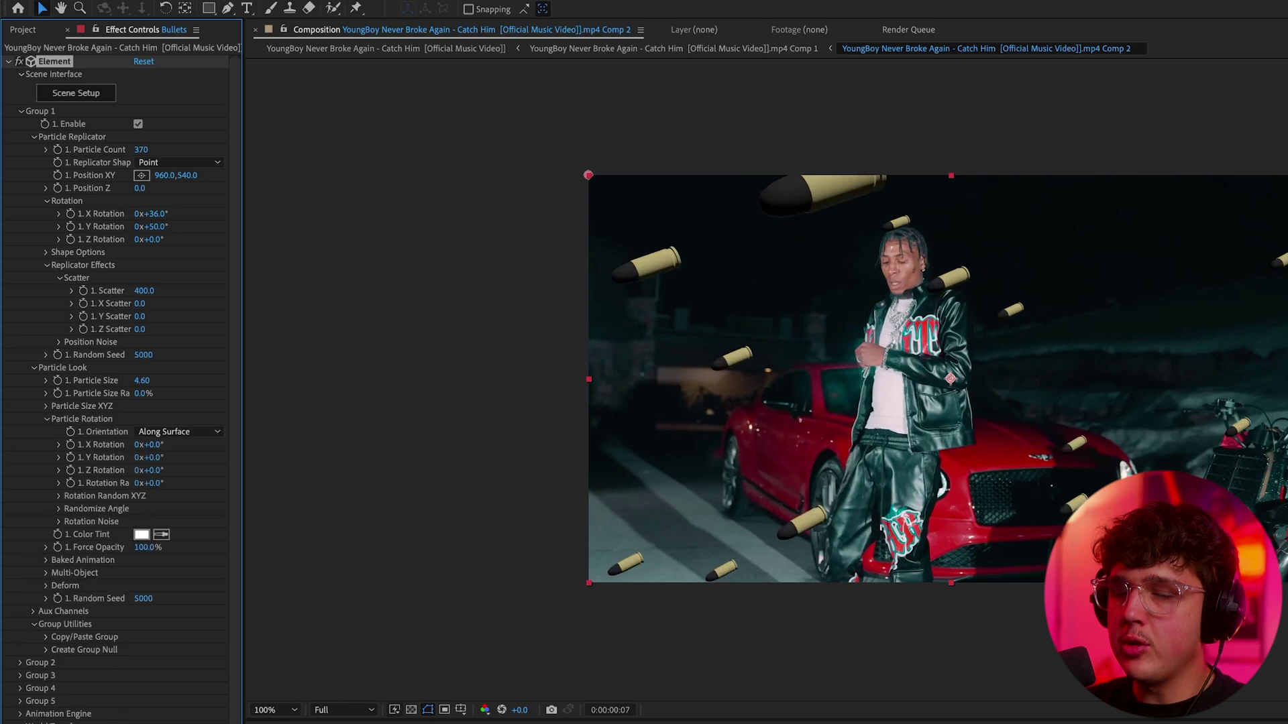
# Keyframe Group 1's Rotation Random from 201° at the first frame to about 225° at 0:00:01:16, and preview the spin.
pyautogui.moveTo(148, 484); pyautogui.dragTo(312, 477)
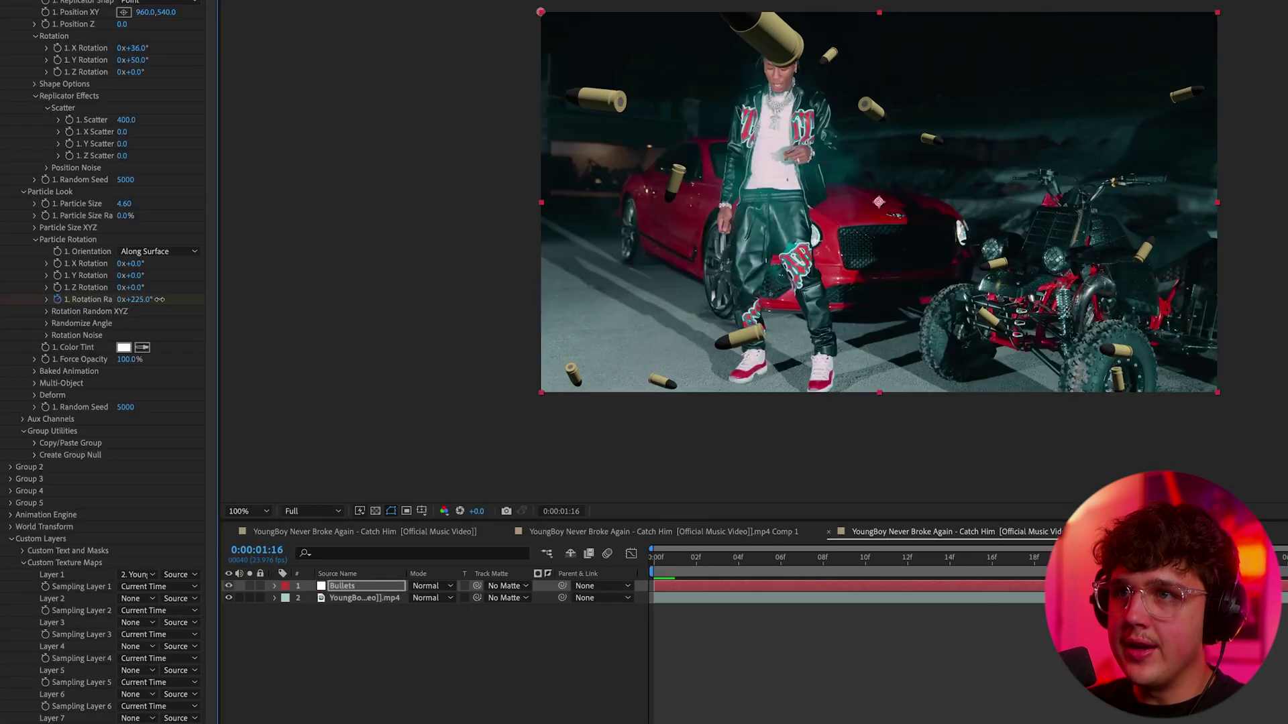
pyautogui.moveTo(164, 300); pyautogui.dragTo(168, 300)
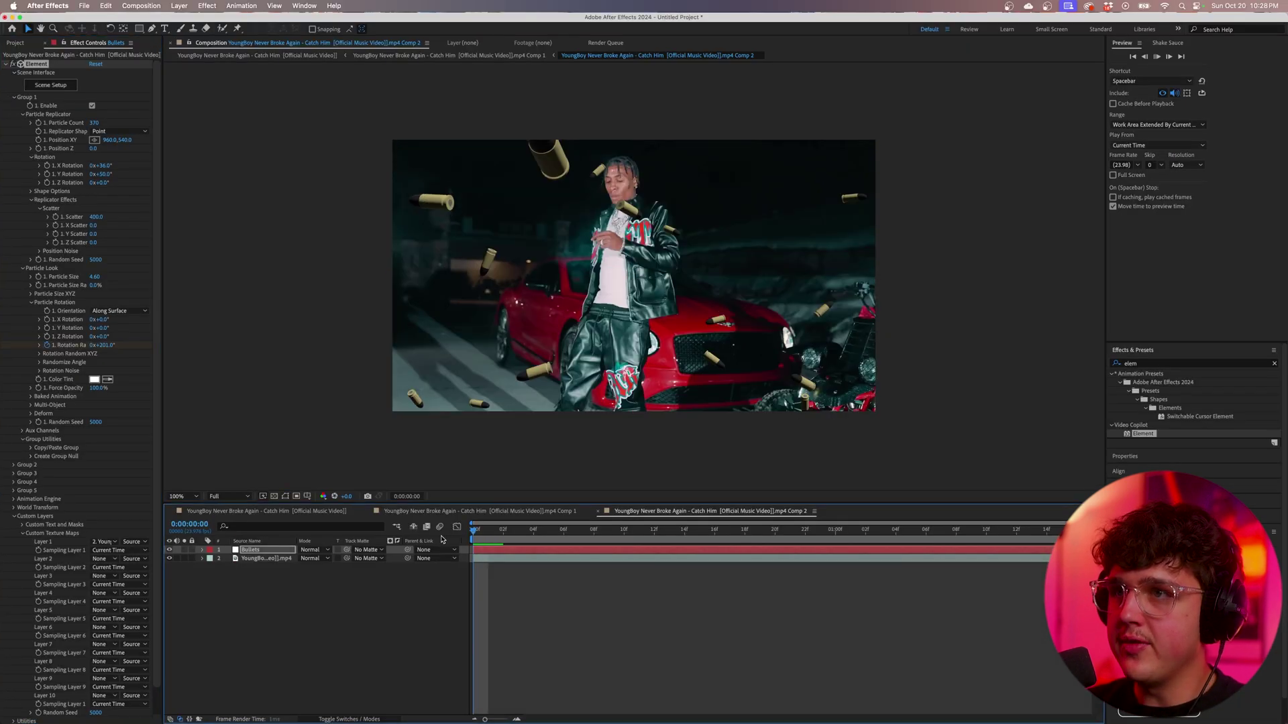
pyautogui.press('space')
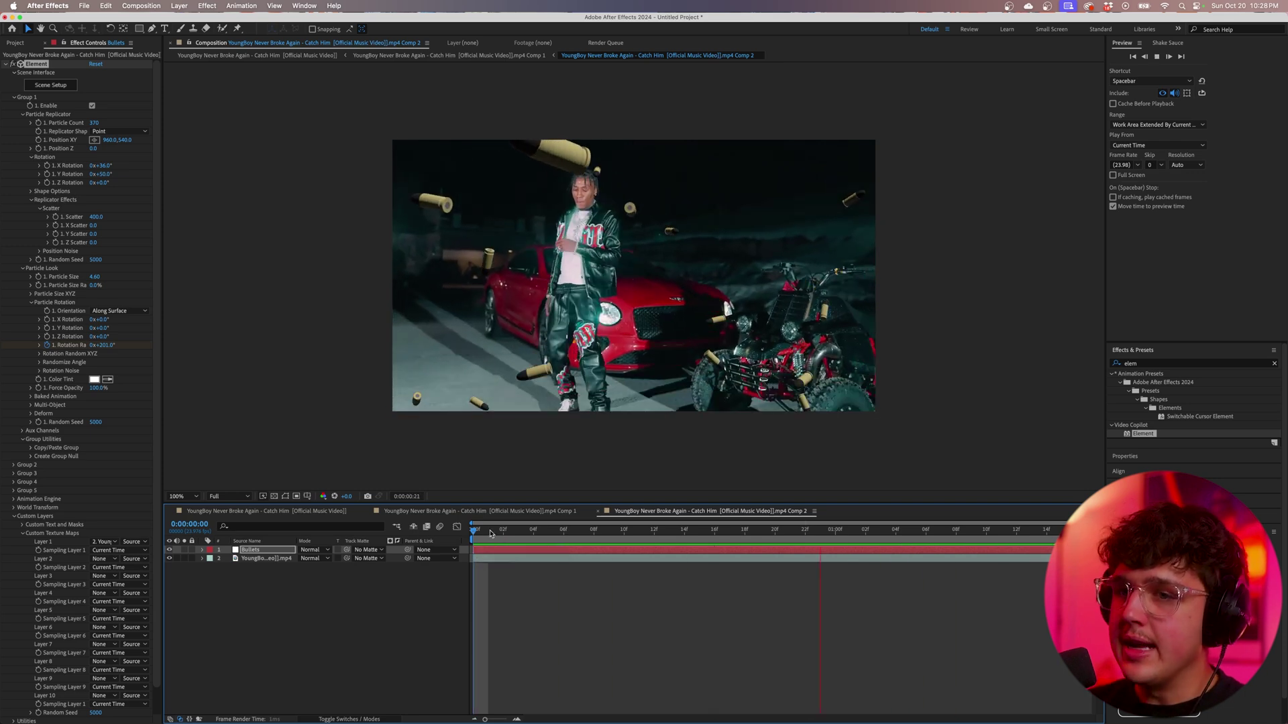
pyautogui.press('space')
# Copy the 3D Tracker Camera from Comp 1 into Comp 2 below the Bullets layer, preview the tracked bullets and return to the first frame.
pyautogui.click(257, 559)
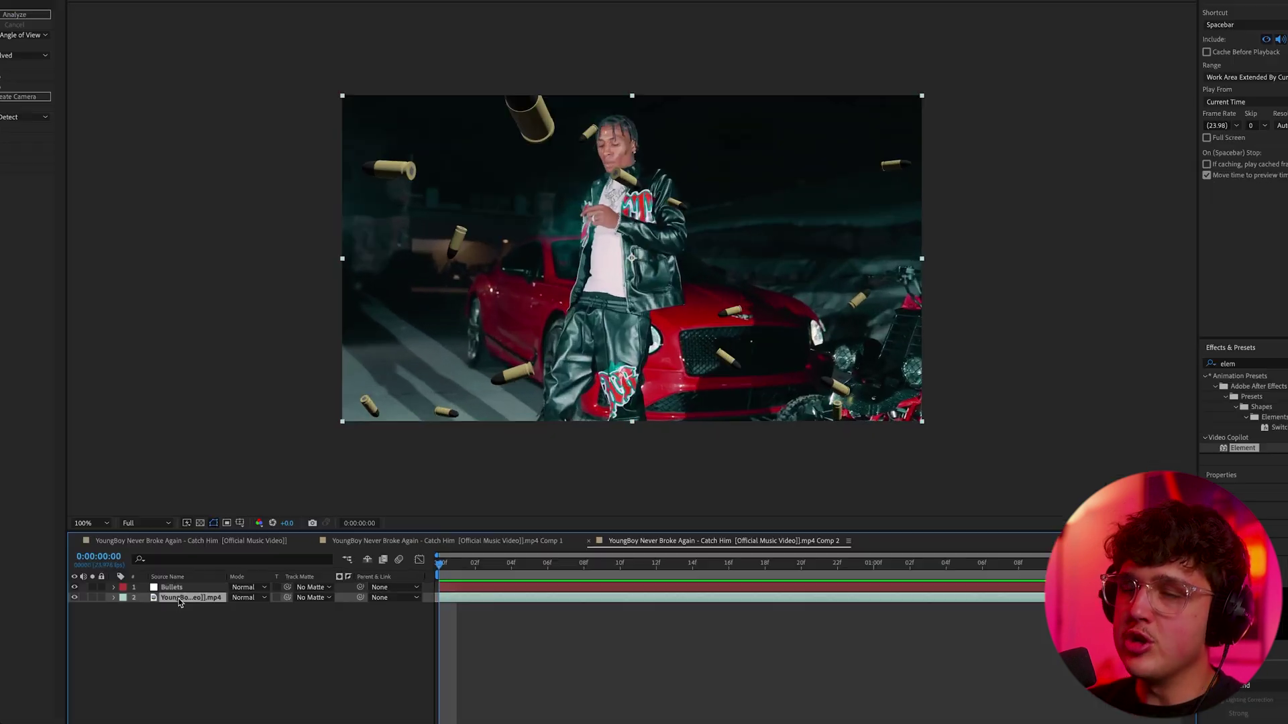
pyautogui.click(493, 542)
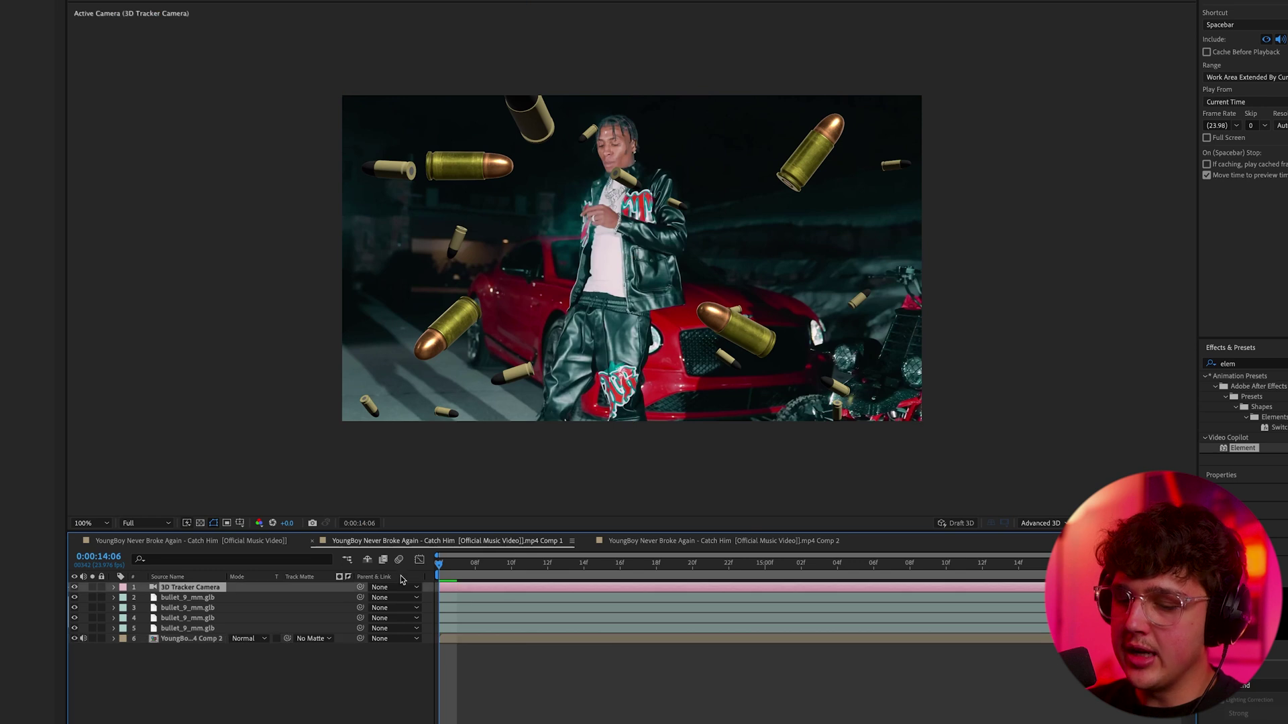
pyautogui.click(682, 542)
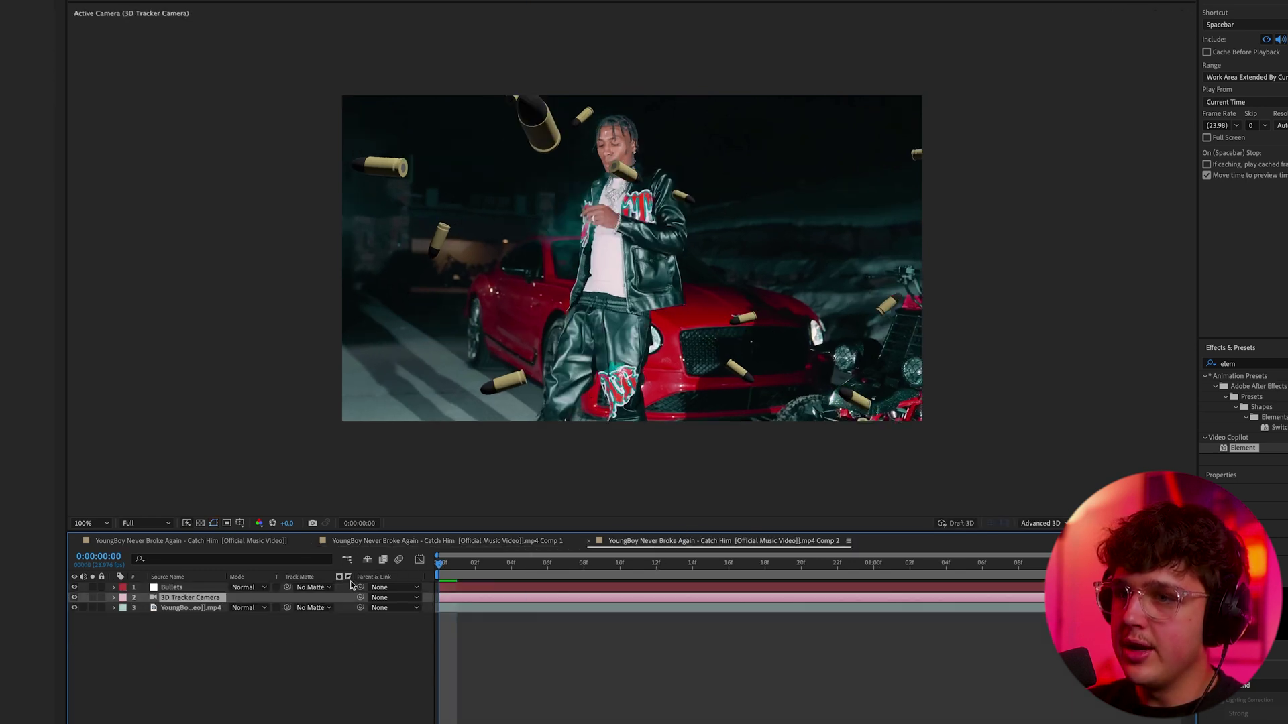
pyautogui.press('space')
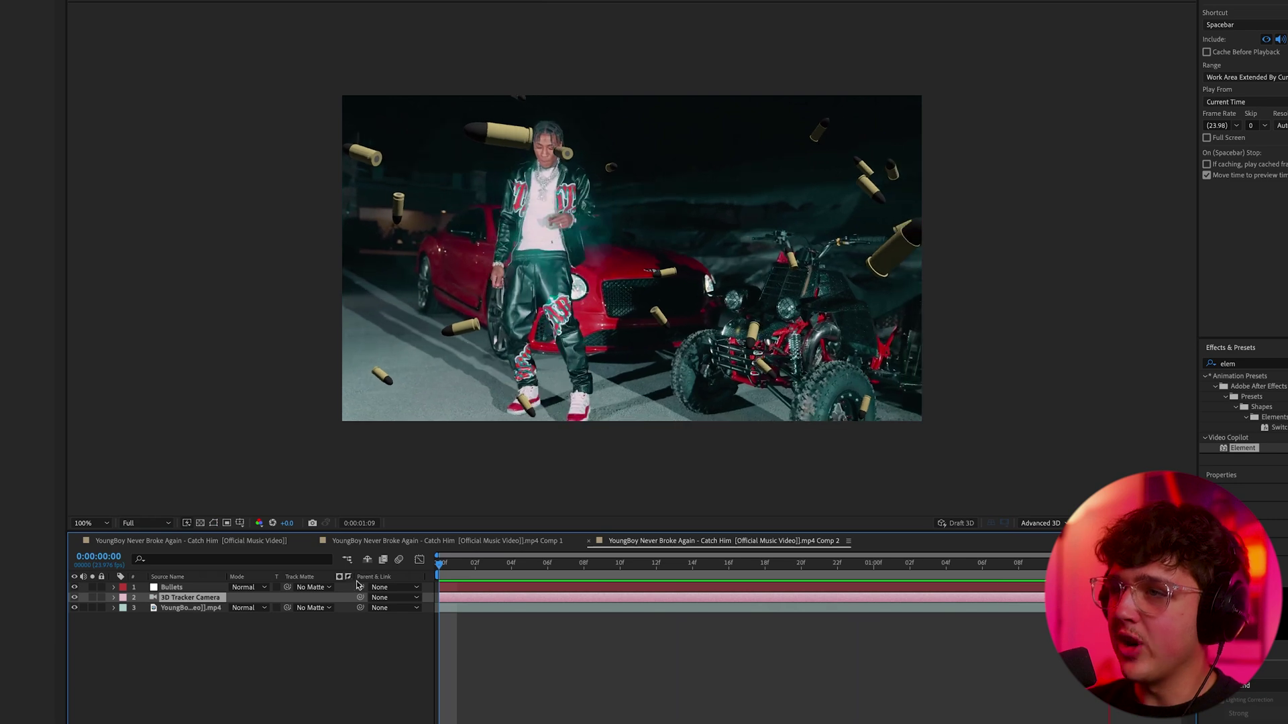
pyautogui.press('space')
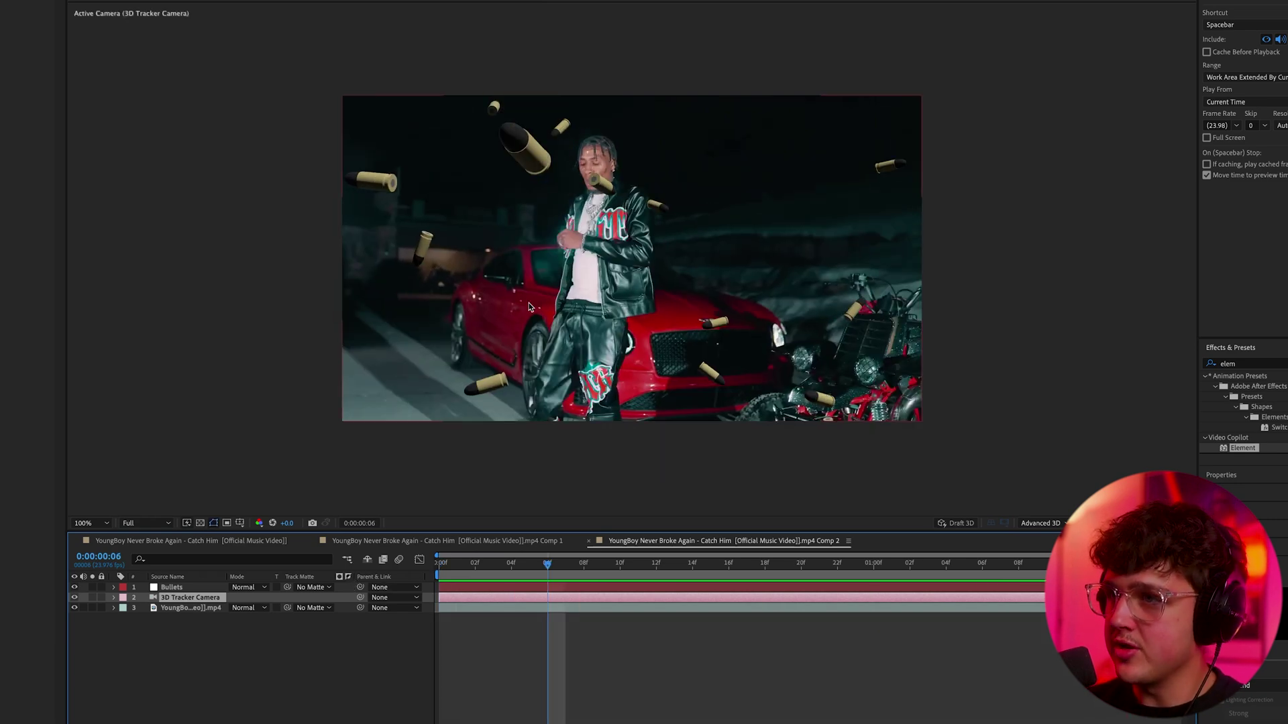
pyautogui.moveTo(465, 565); pyautogui.dragTo(441, 569)
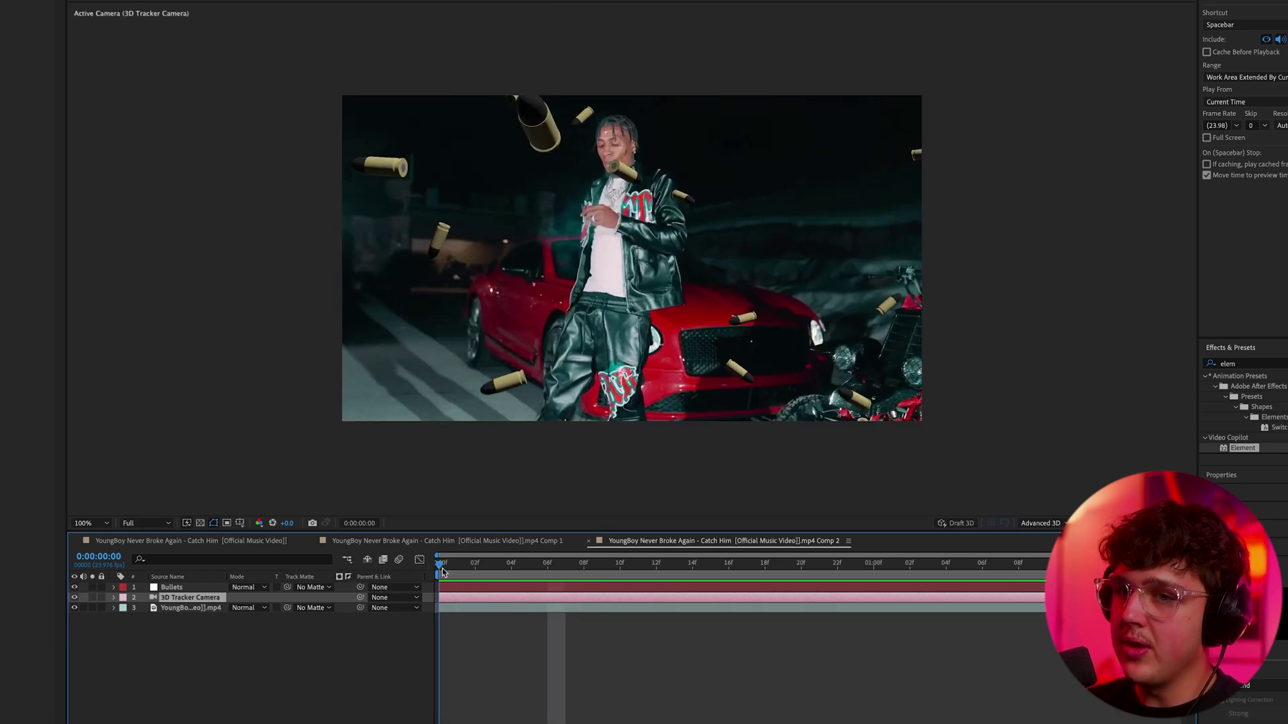
# Enable Shadows in the Bullets layer's Element render settings and set the shadow mode to Ray-Traced.
pyautogui.click(172, 587)
pyautogui.scroll(-1, 40, 429)
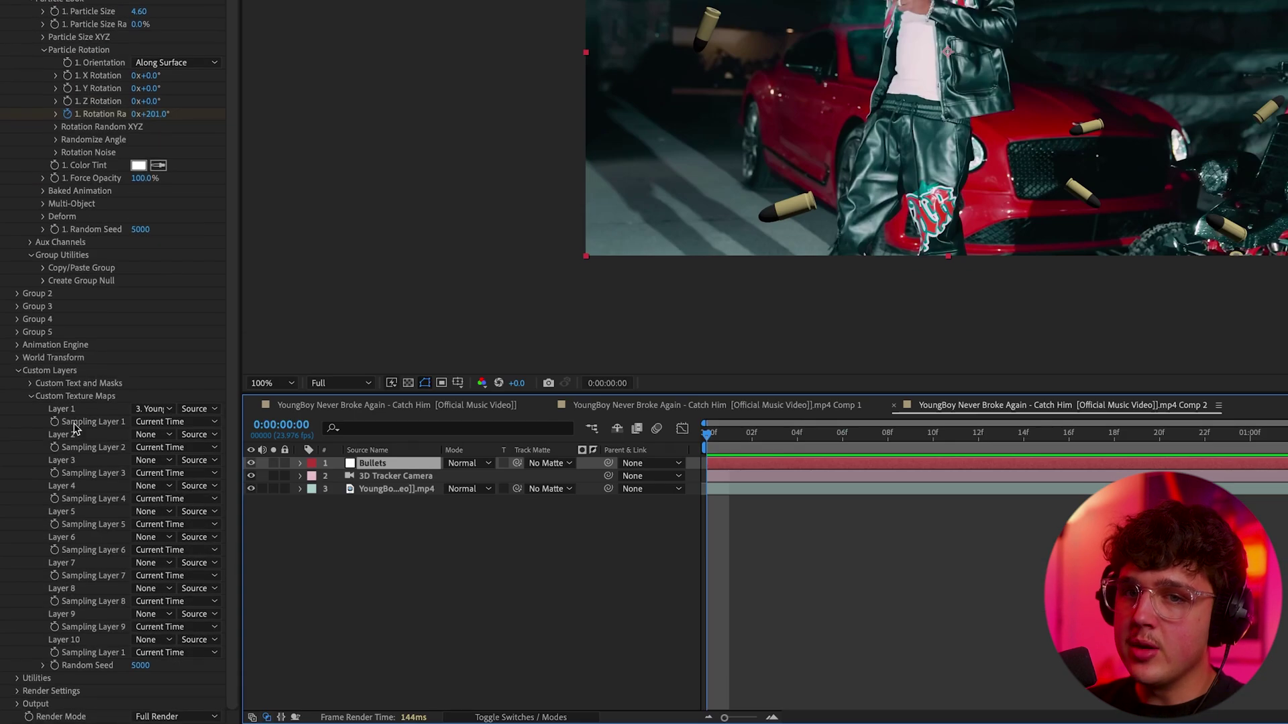
pyautogui.click(24, 371)
pyautogui.click(18, 438)
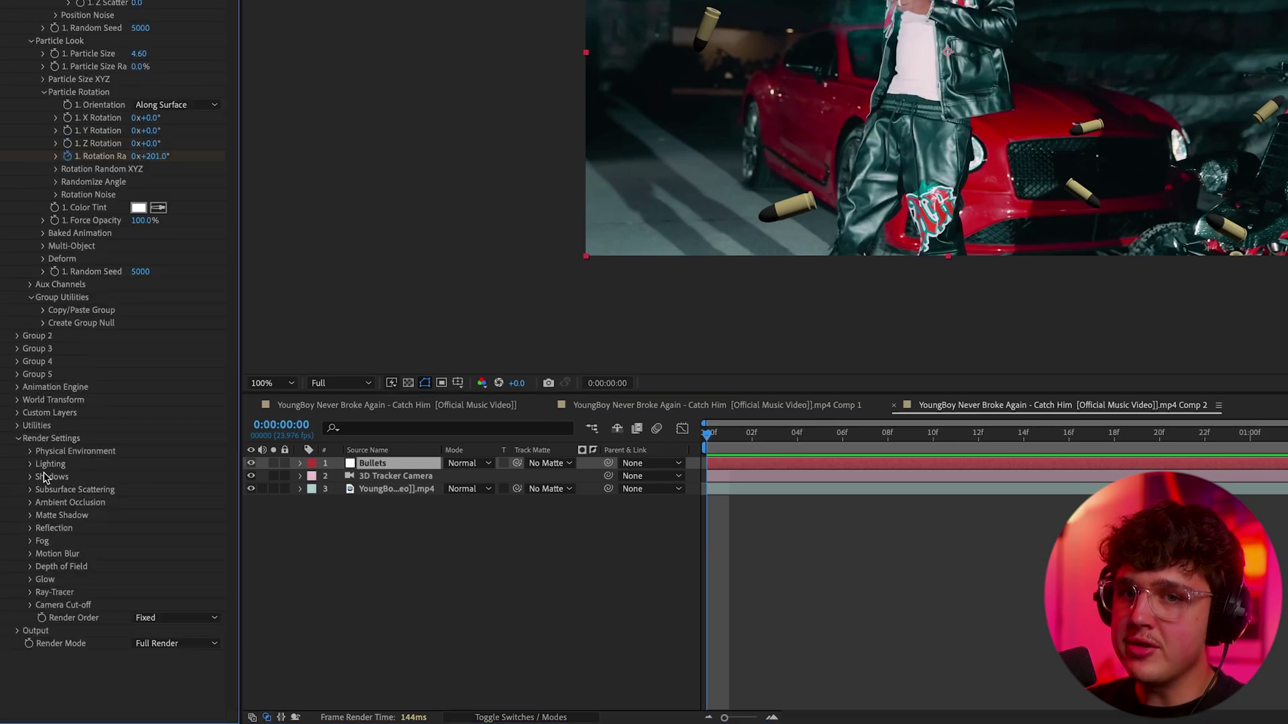
pyautogui.click(31, 476)
pyautogui.click(135, 490)
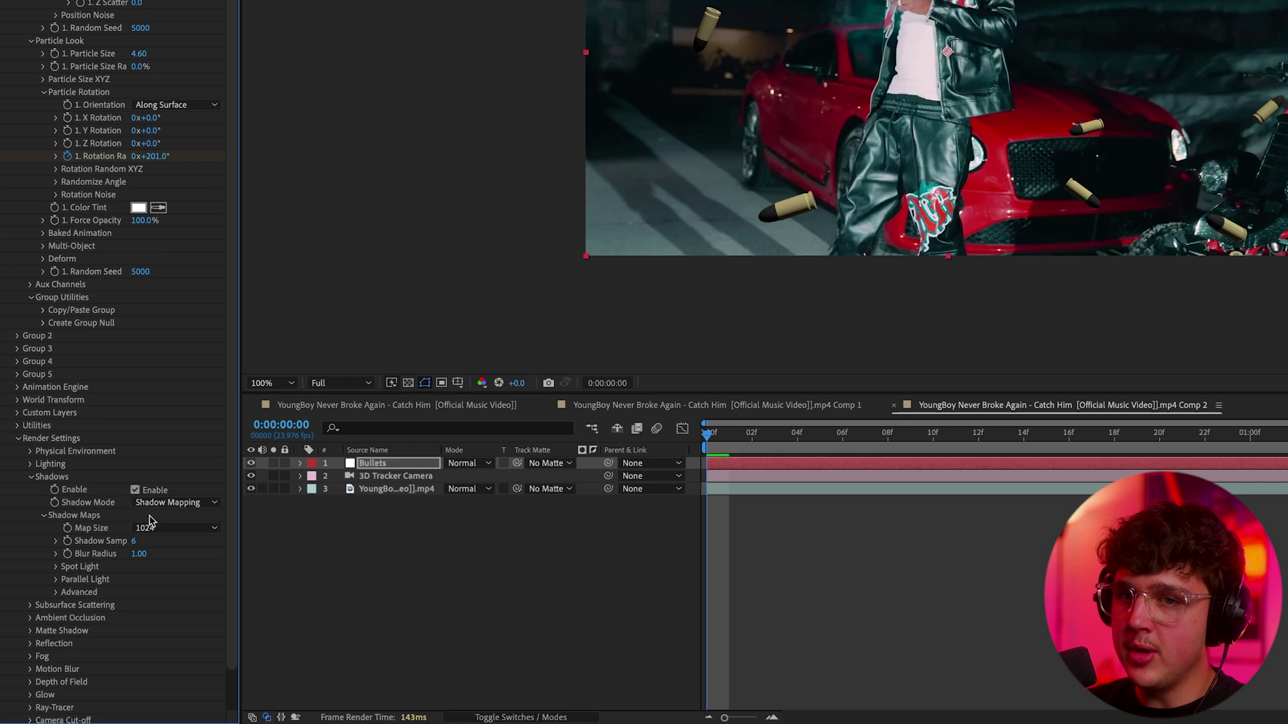
pyautogui.click(139, 505)
pyautogui.click(161, 534)
pyautogui.press('u')
pyautogui.press('u')
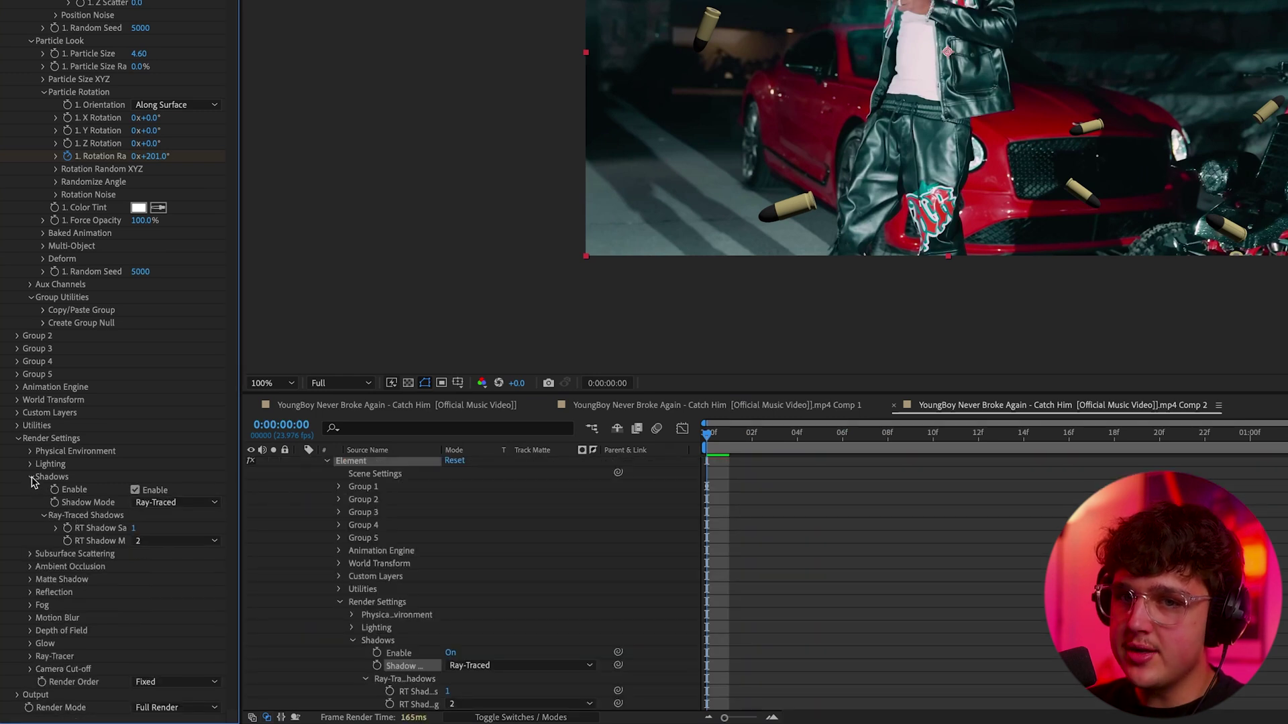
# Enable Ambient Occlusion in Element's render settings and set the AO mode to Ray-Traced.
pyautogui.click(30, 476)
pyautogui.click(30, 503)
pyautogui.click(134, 515)
pyautogui.click(141, 527)
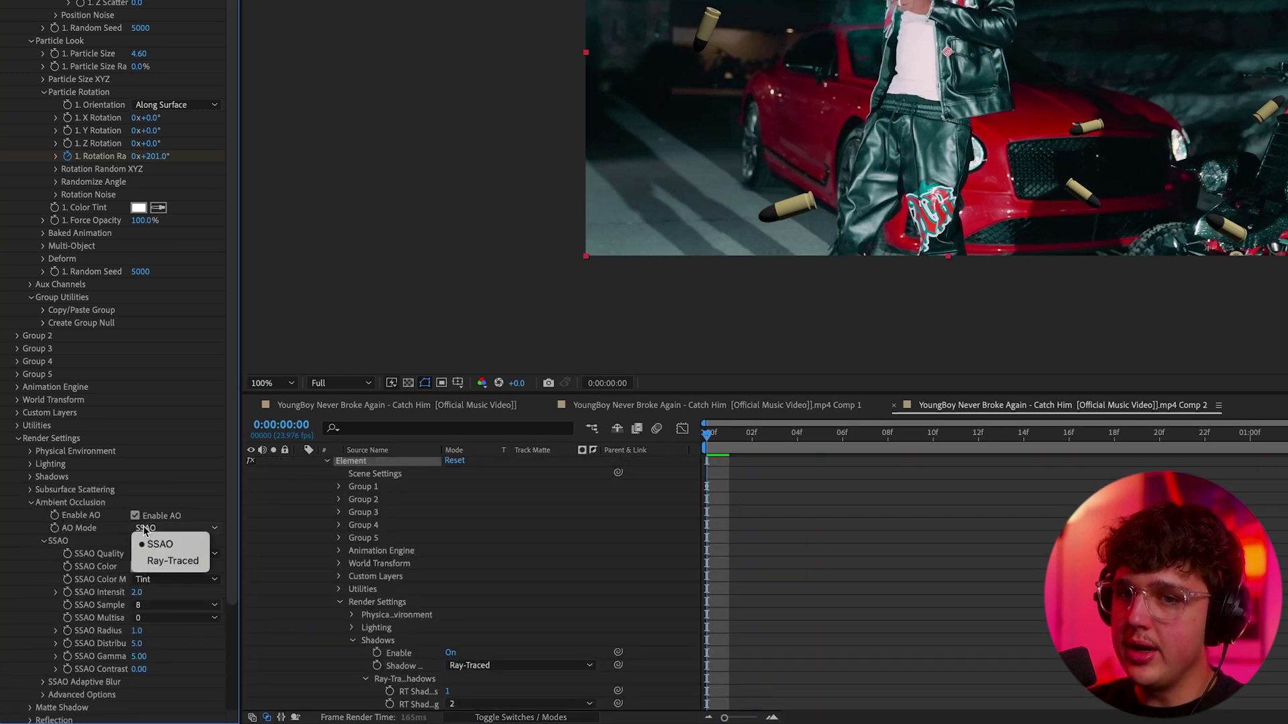
pyautogui.click(169, 562)
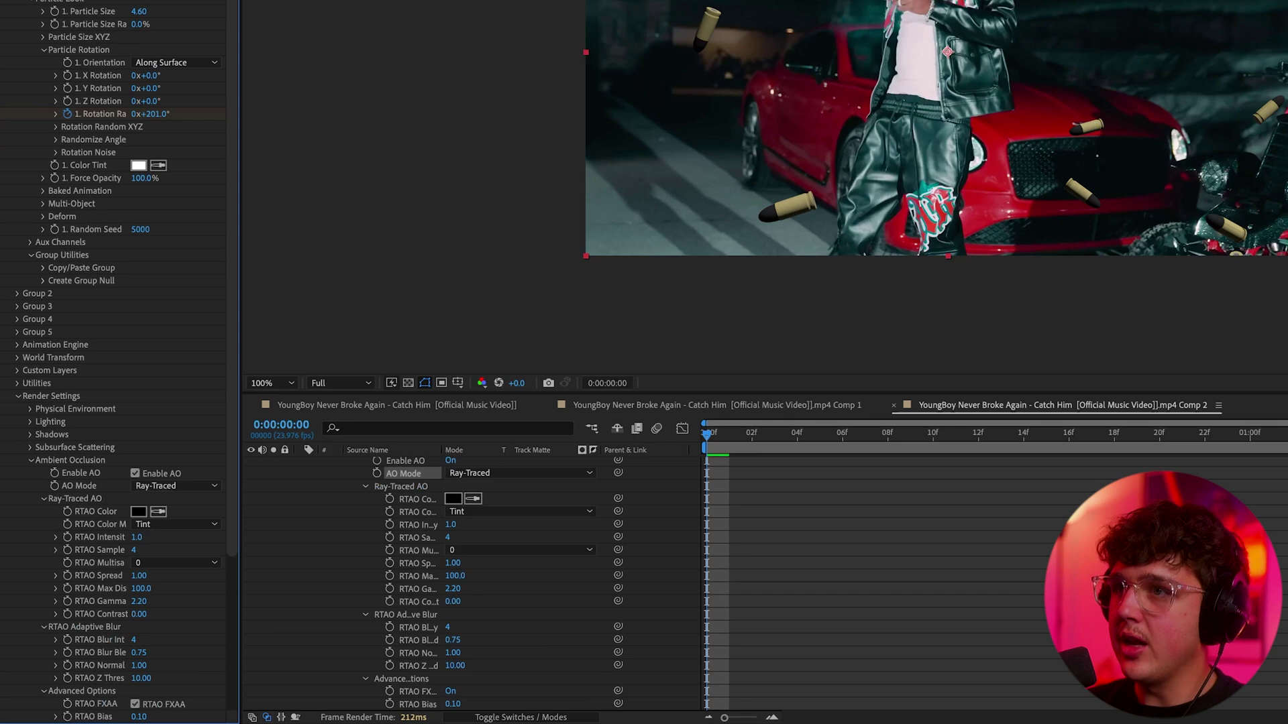
pyautogui.click(30, 462)
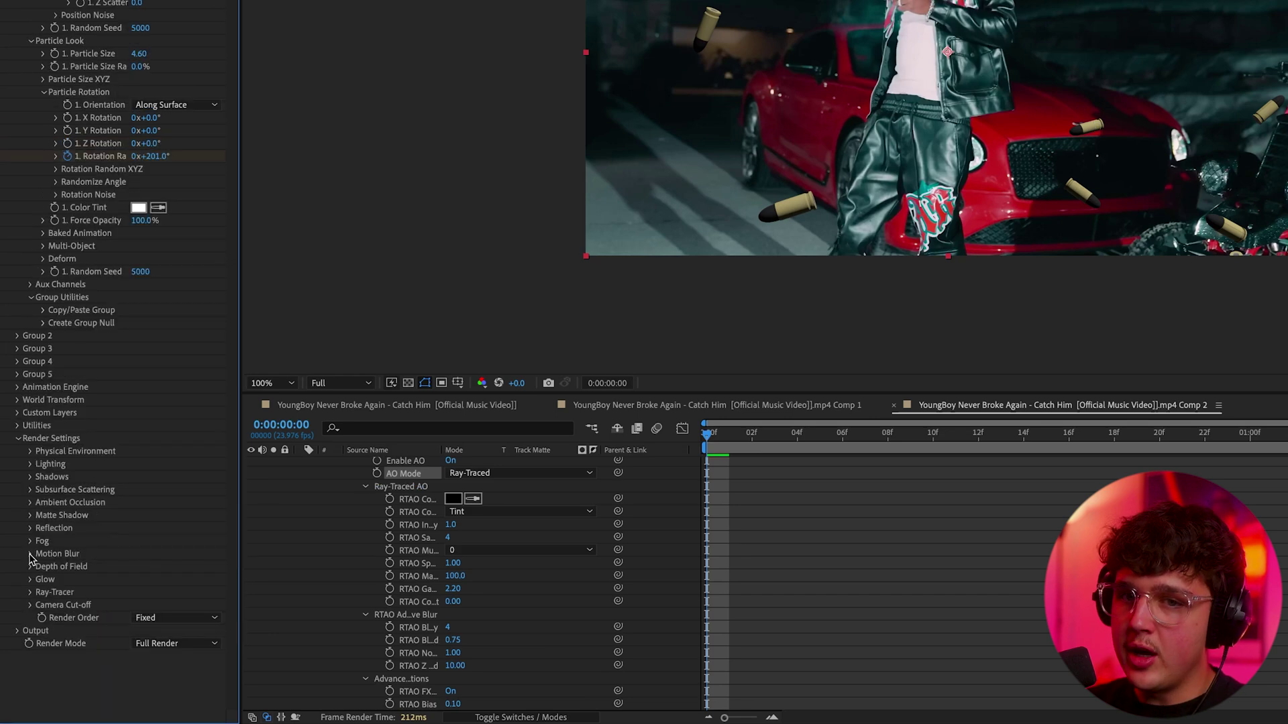
# Set Motion Blur to On in Element's render settings and preview the composition.
pyautogui.click(31, 553)
pyautogui.click(175, 567)
pyautogui.click(161, 602)
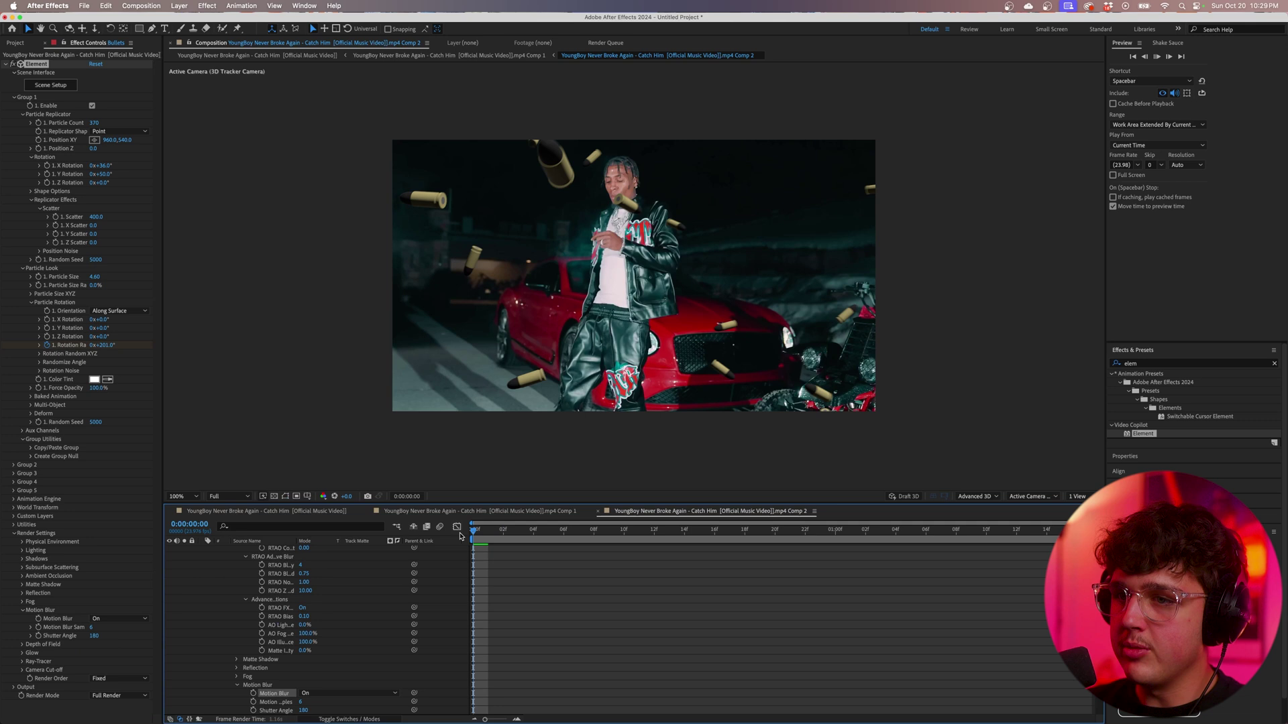
pyautogui.press('space')
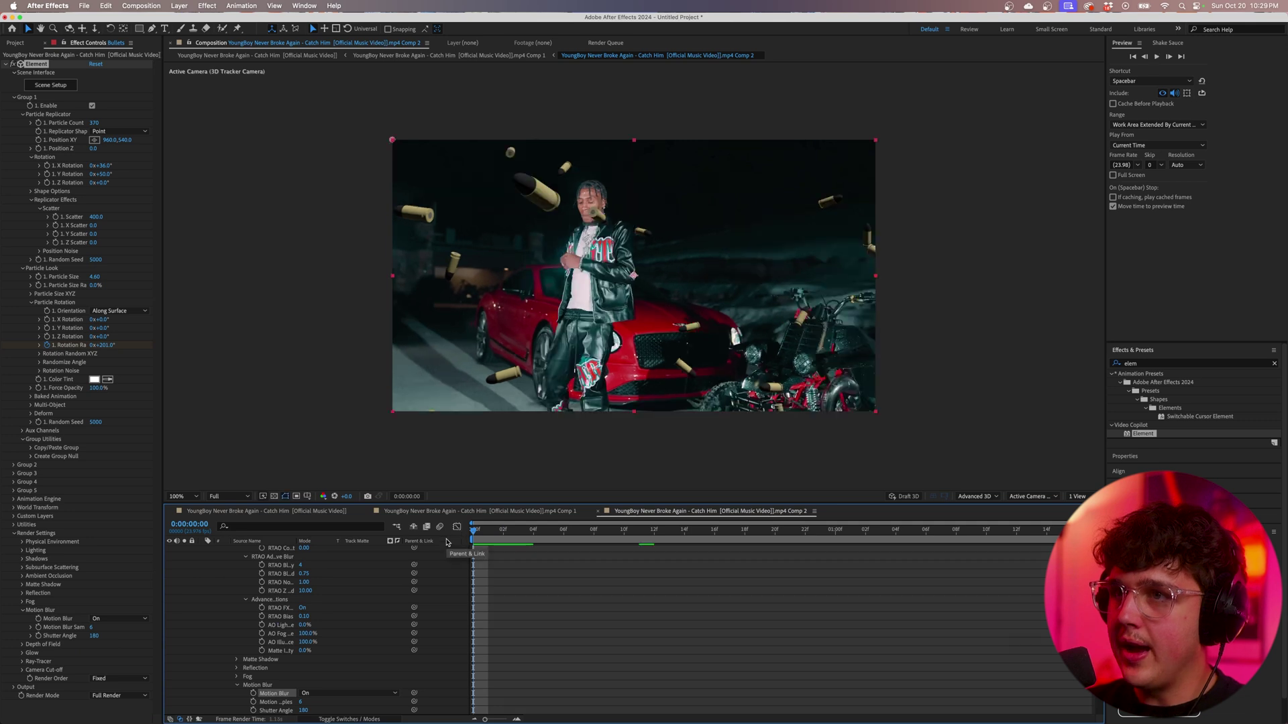
pyautogui.click(1150, 365)
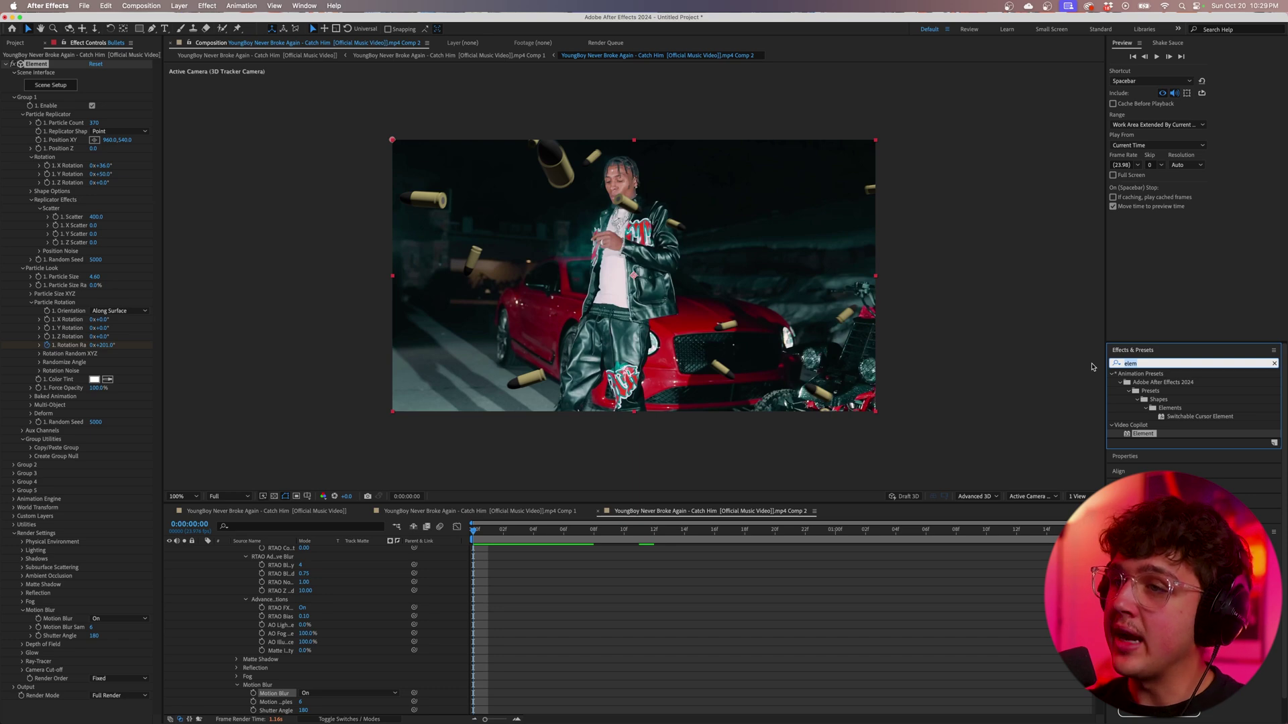
pyautogui.press('.')
pyautogui.press(',')
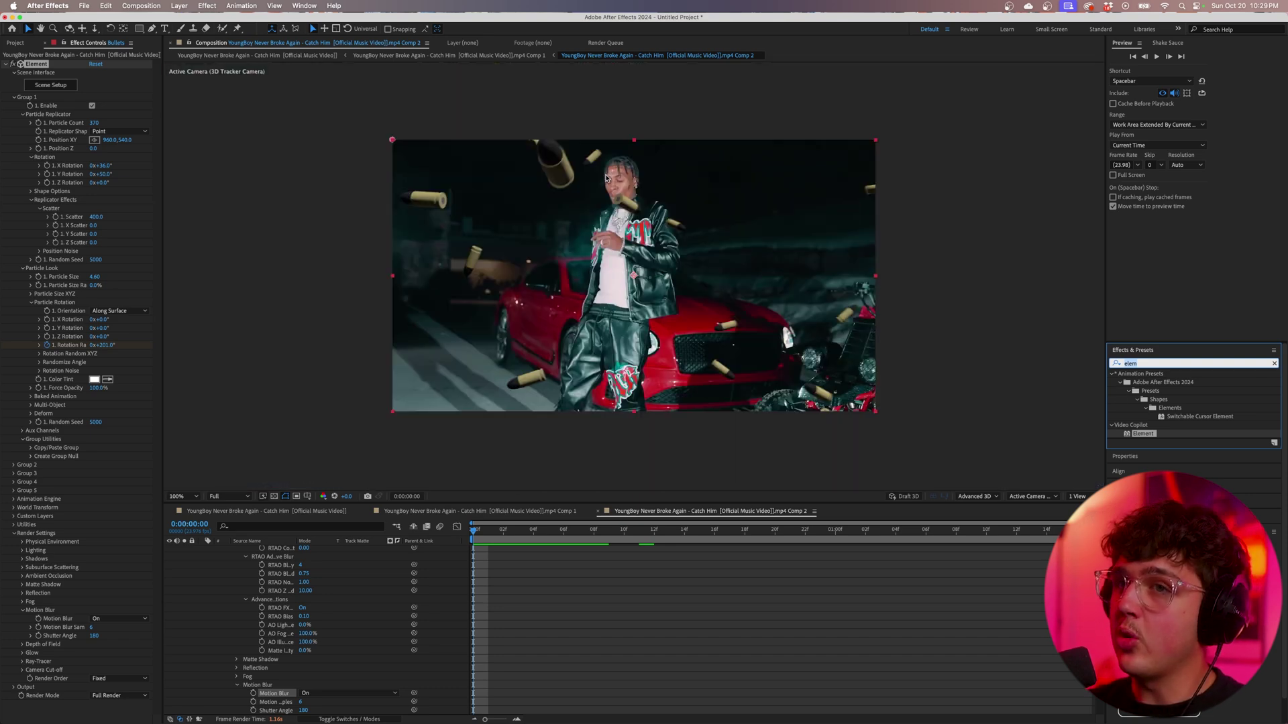
pyautogui.press('.')
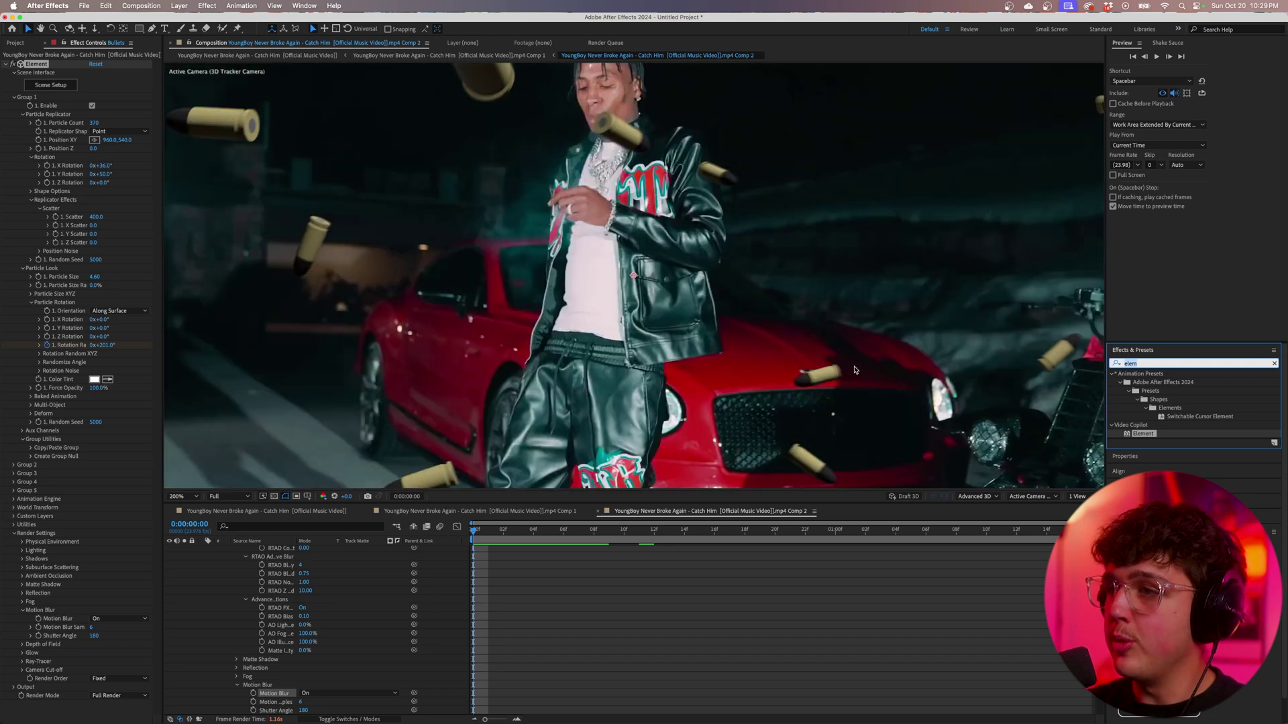
pyautogui.press(',')
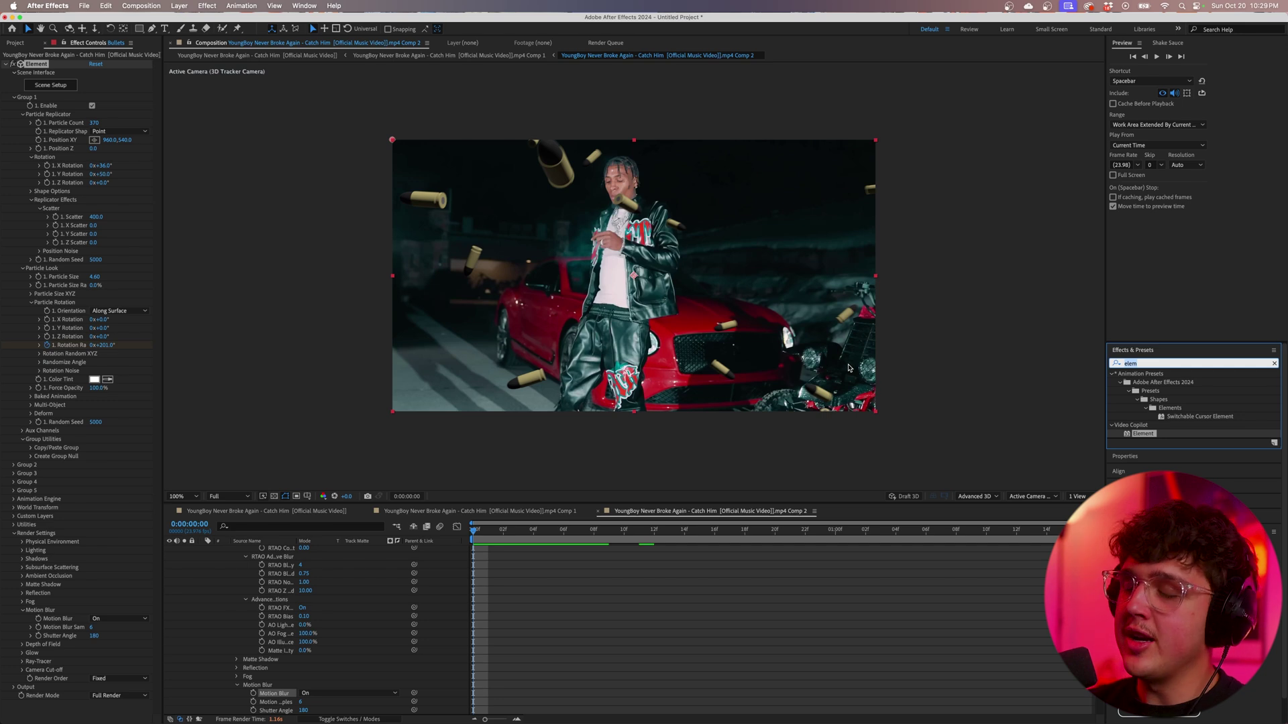